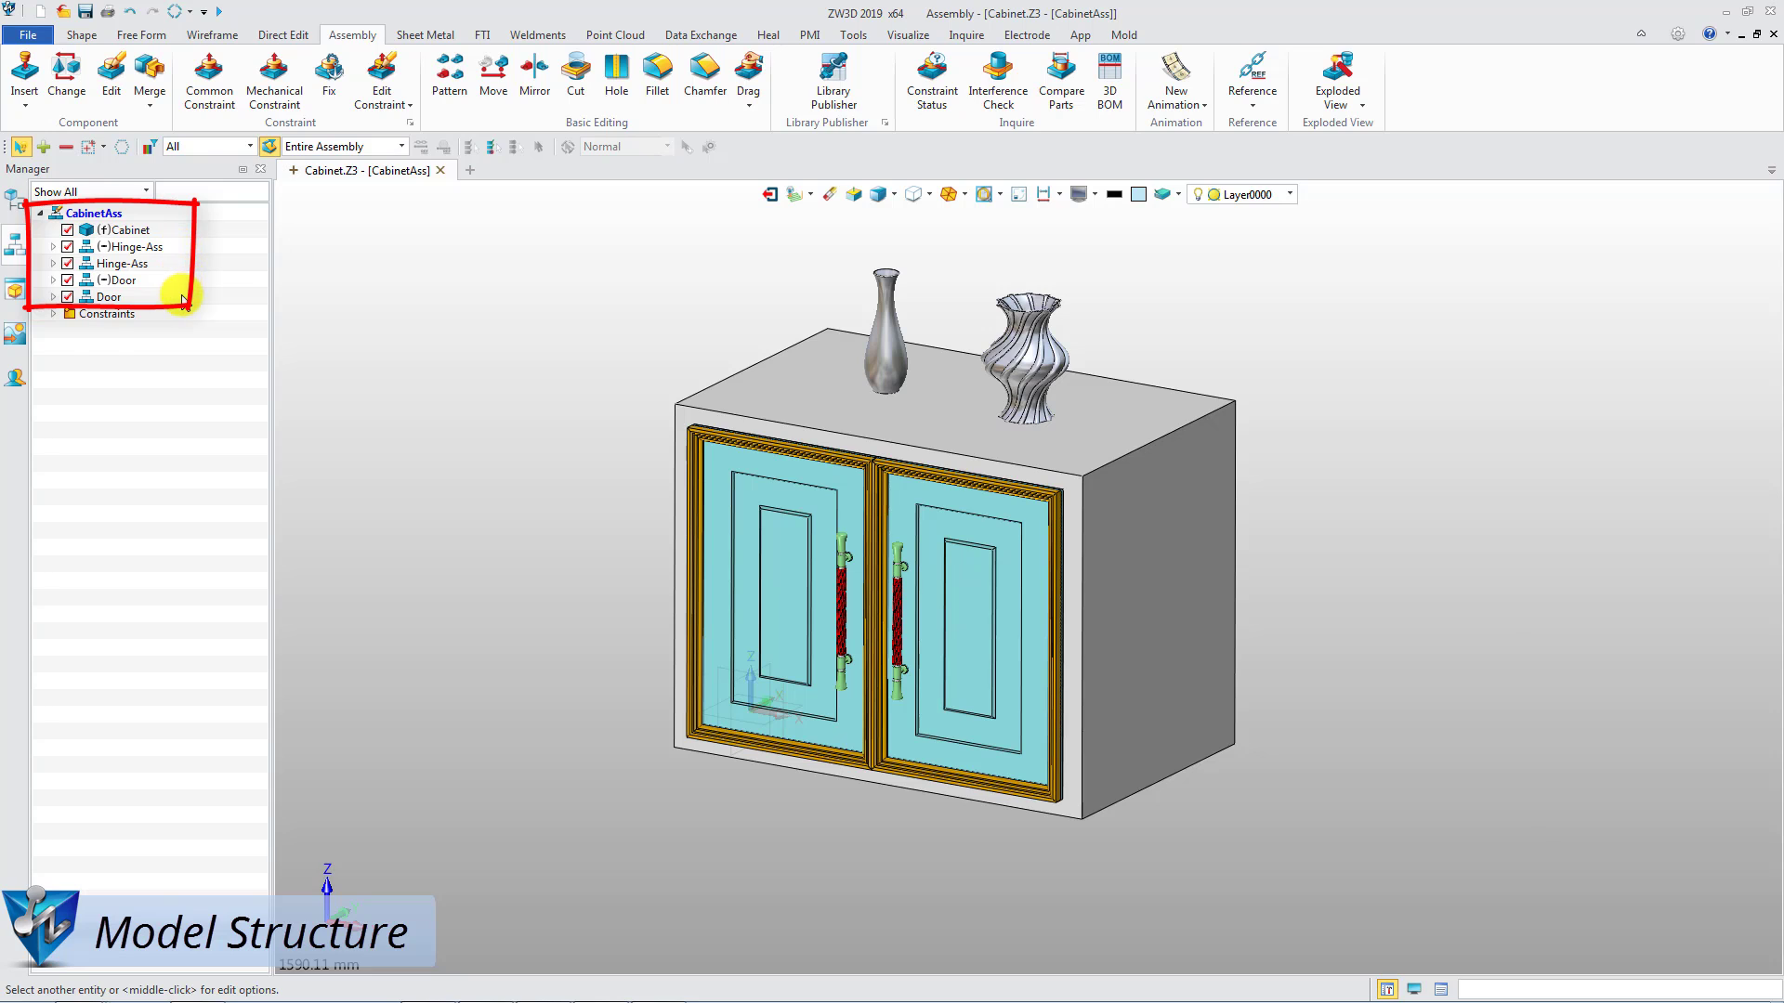
Step: Switch the Manager pane from the Cabinet.Z3 assembly tree to the History view
{"action": "left_click", "coordinate": [14, 200]}
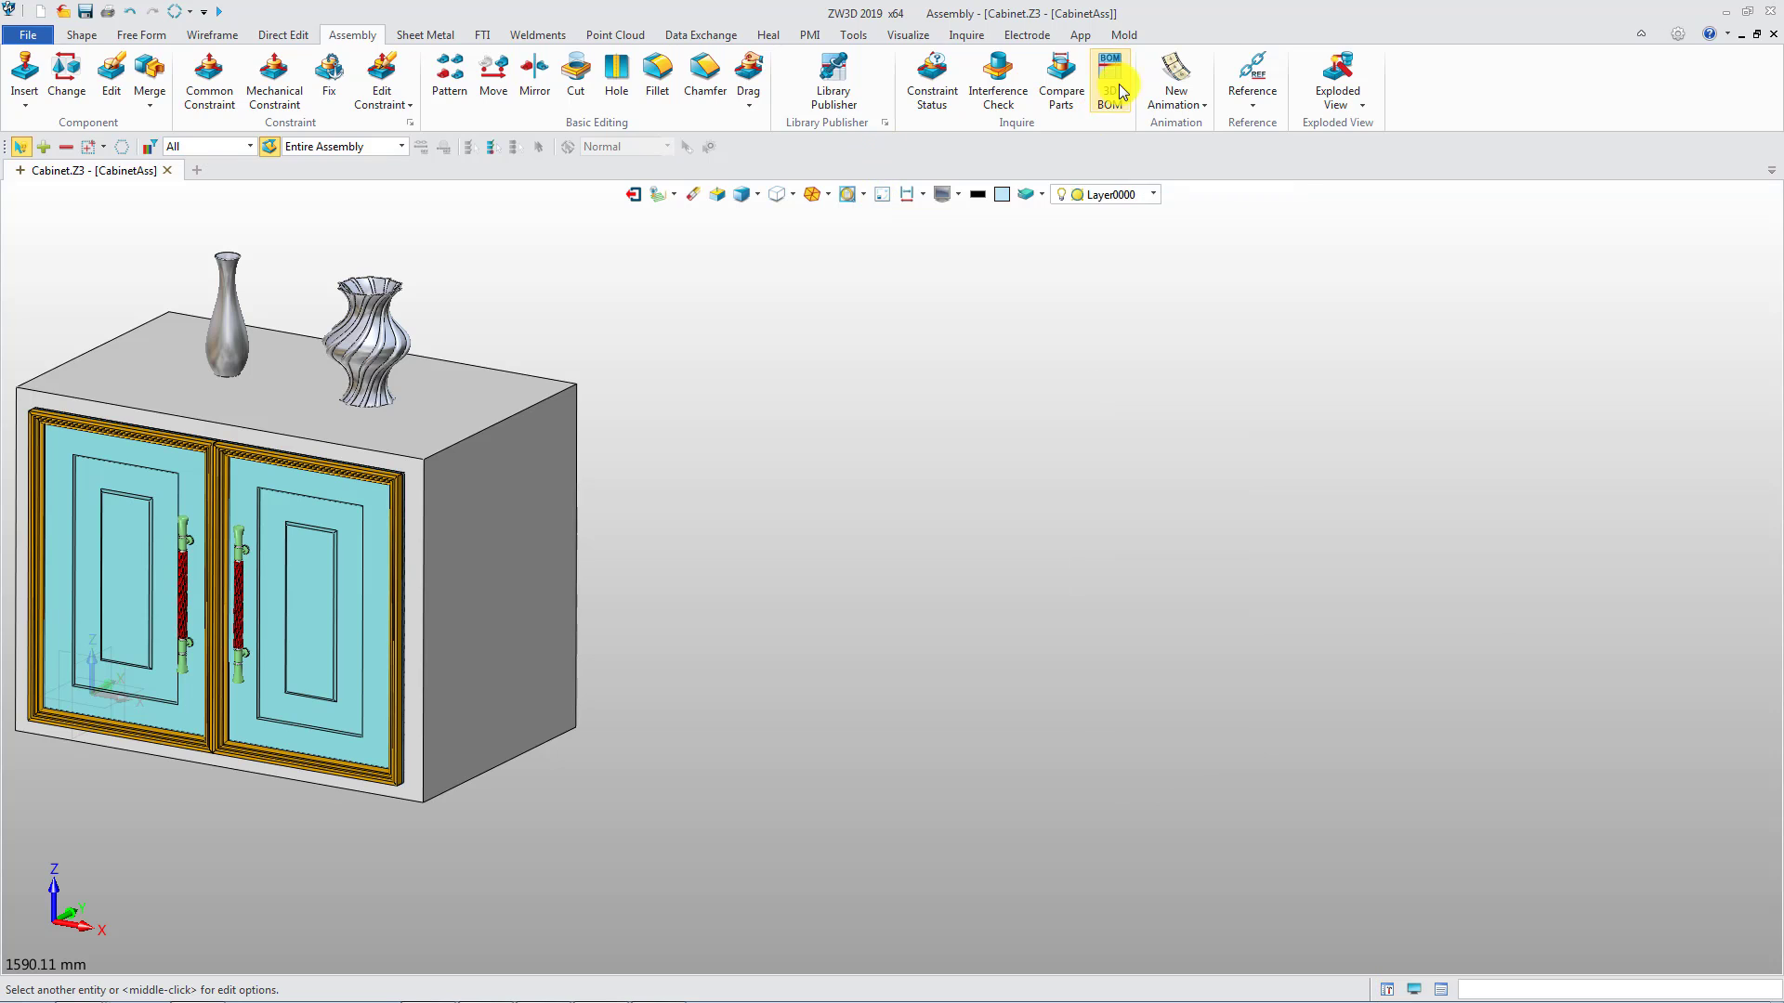
Step: Open the 3D BOM, try Parts only and Shape only, then settle on Indented
{"action": "left_click", "coordinate": [1109, 79]}
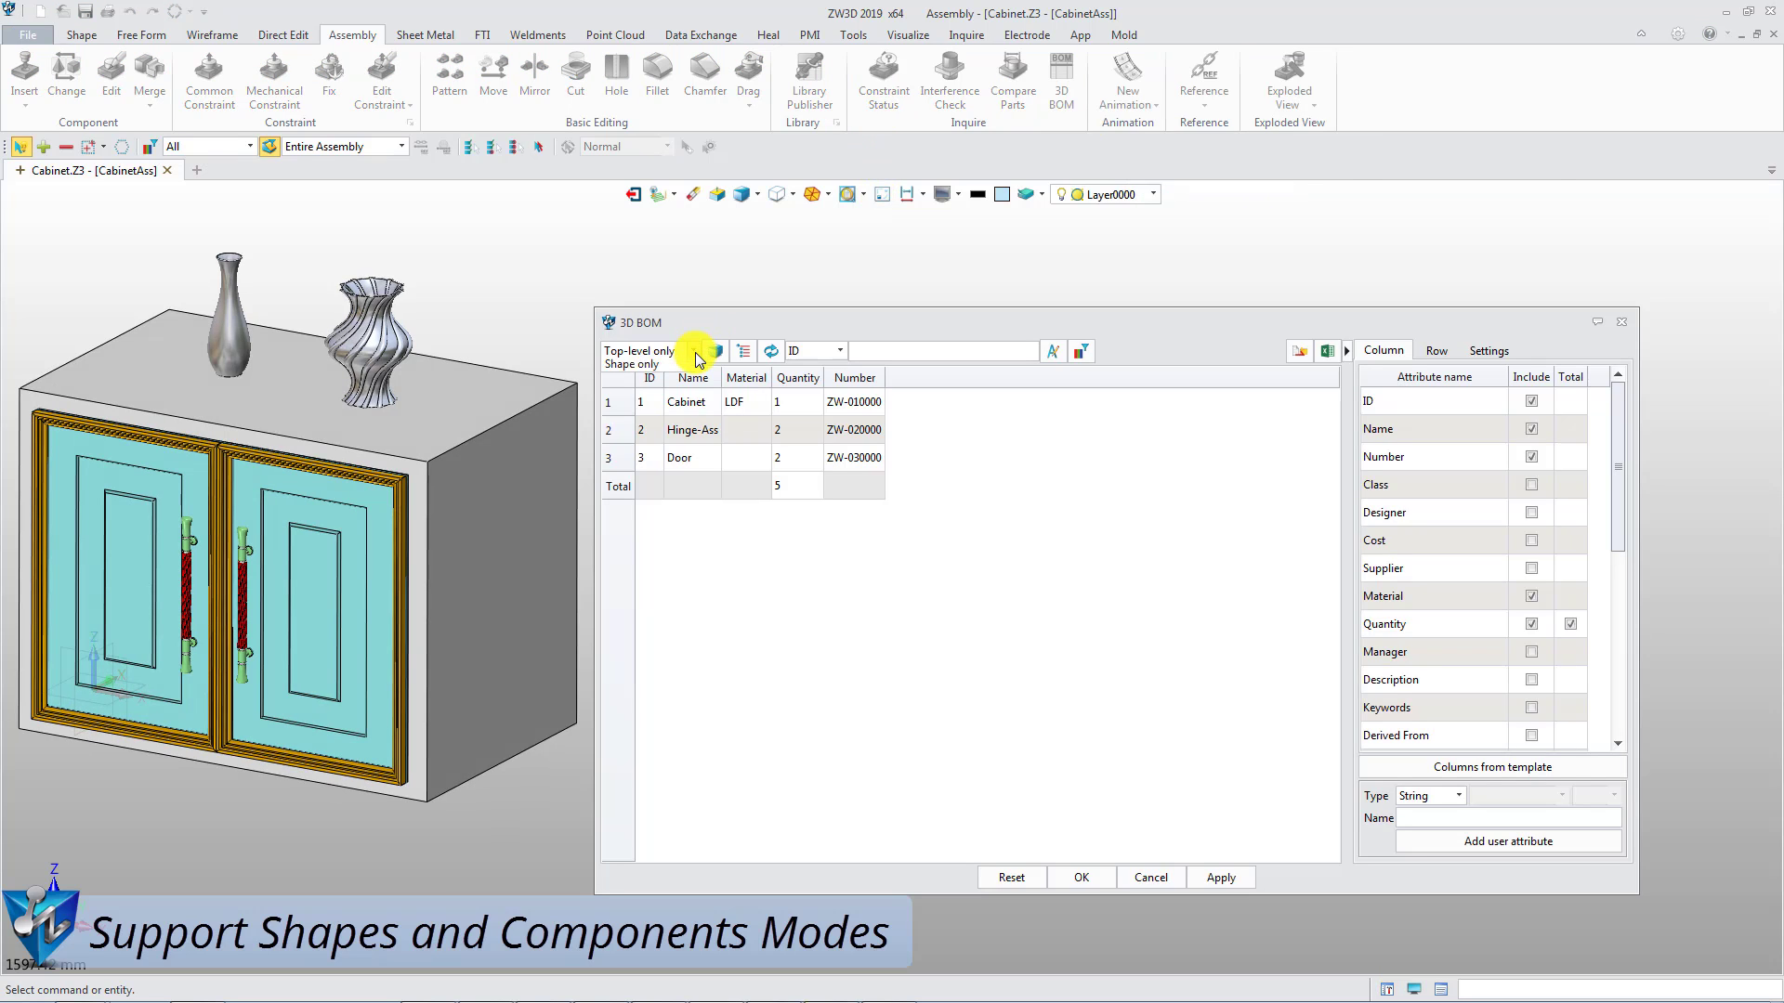
{"action": "left_click", "coordinate": [693, 350]}
{"action": "left_click", "coordinate": [678, 388]}
{"action": "left_click", "coordinate": [692, 350]}
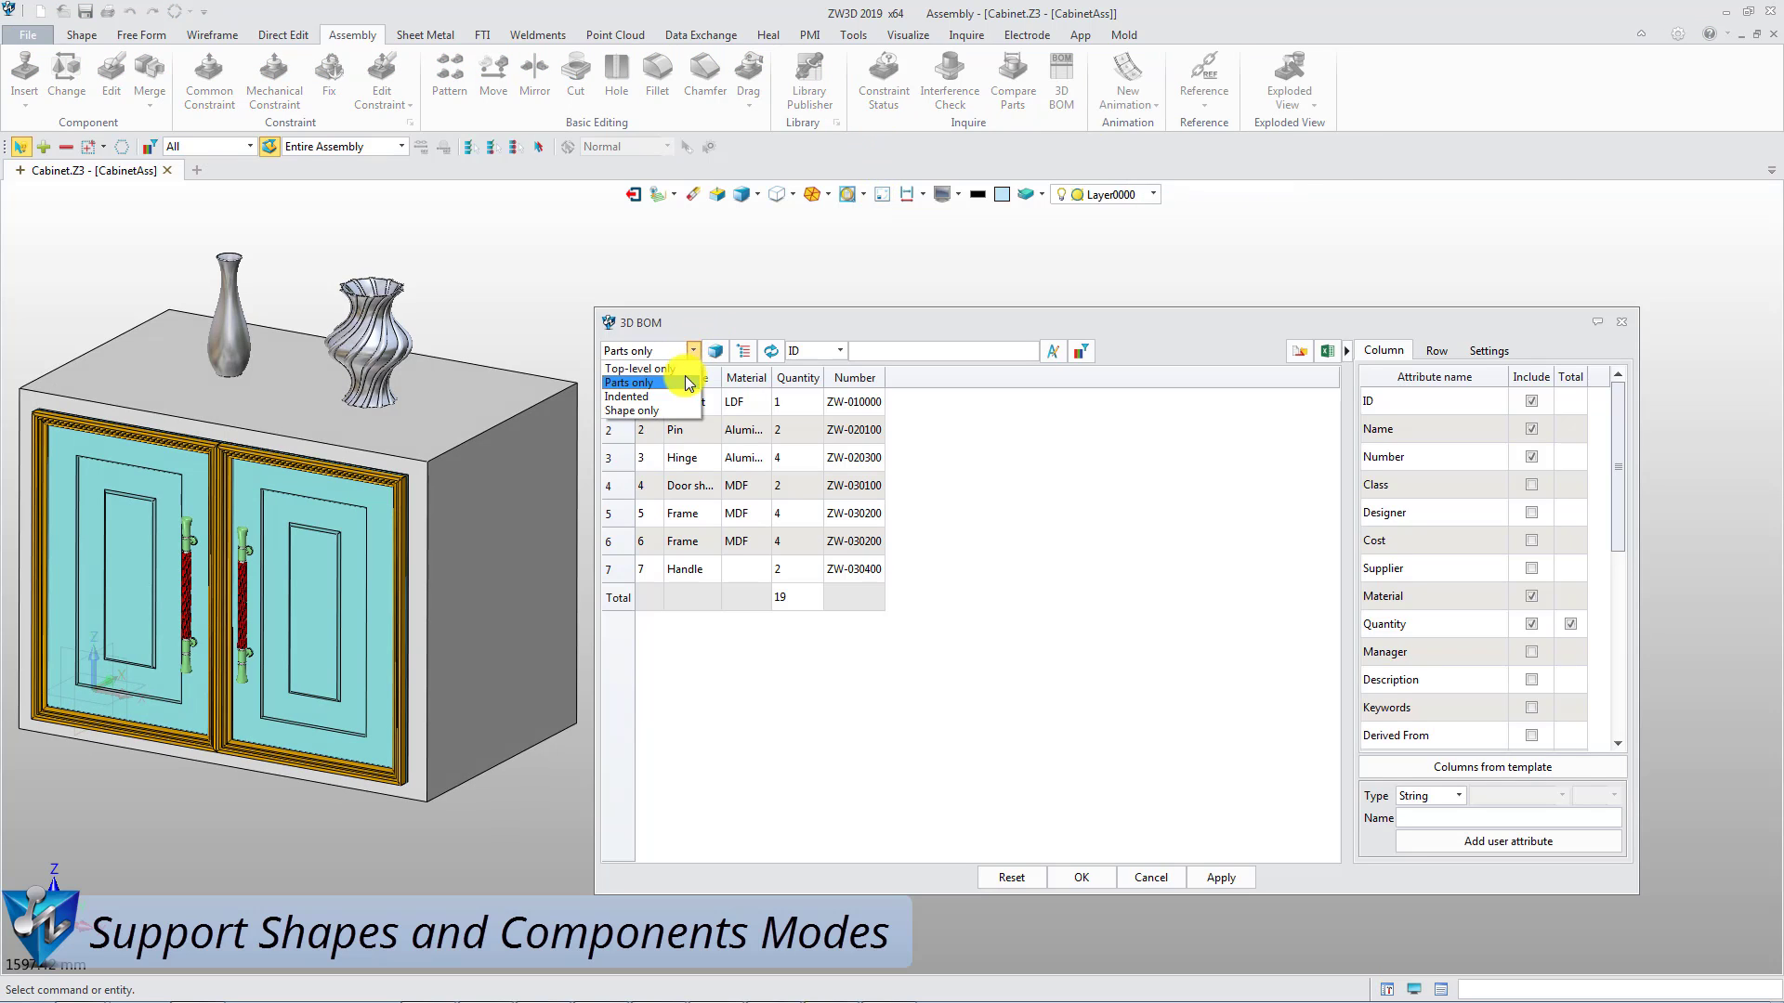
{"action": "left_click", "coordinate": [683, 407]}
{"action": "left_click", "coordinate": [692, 350]}
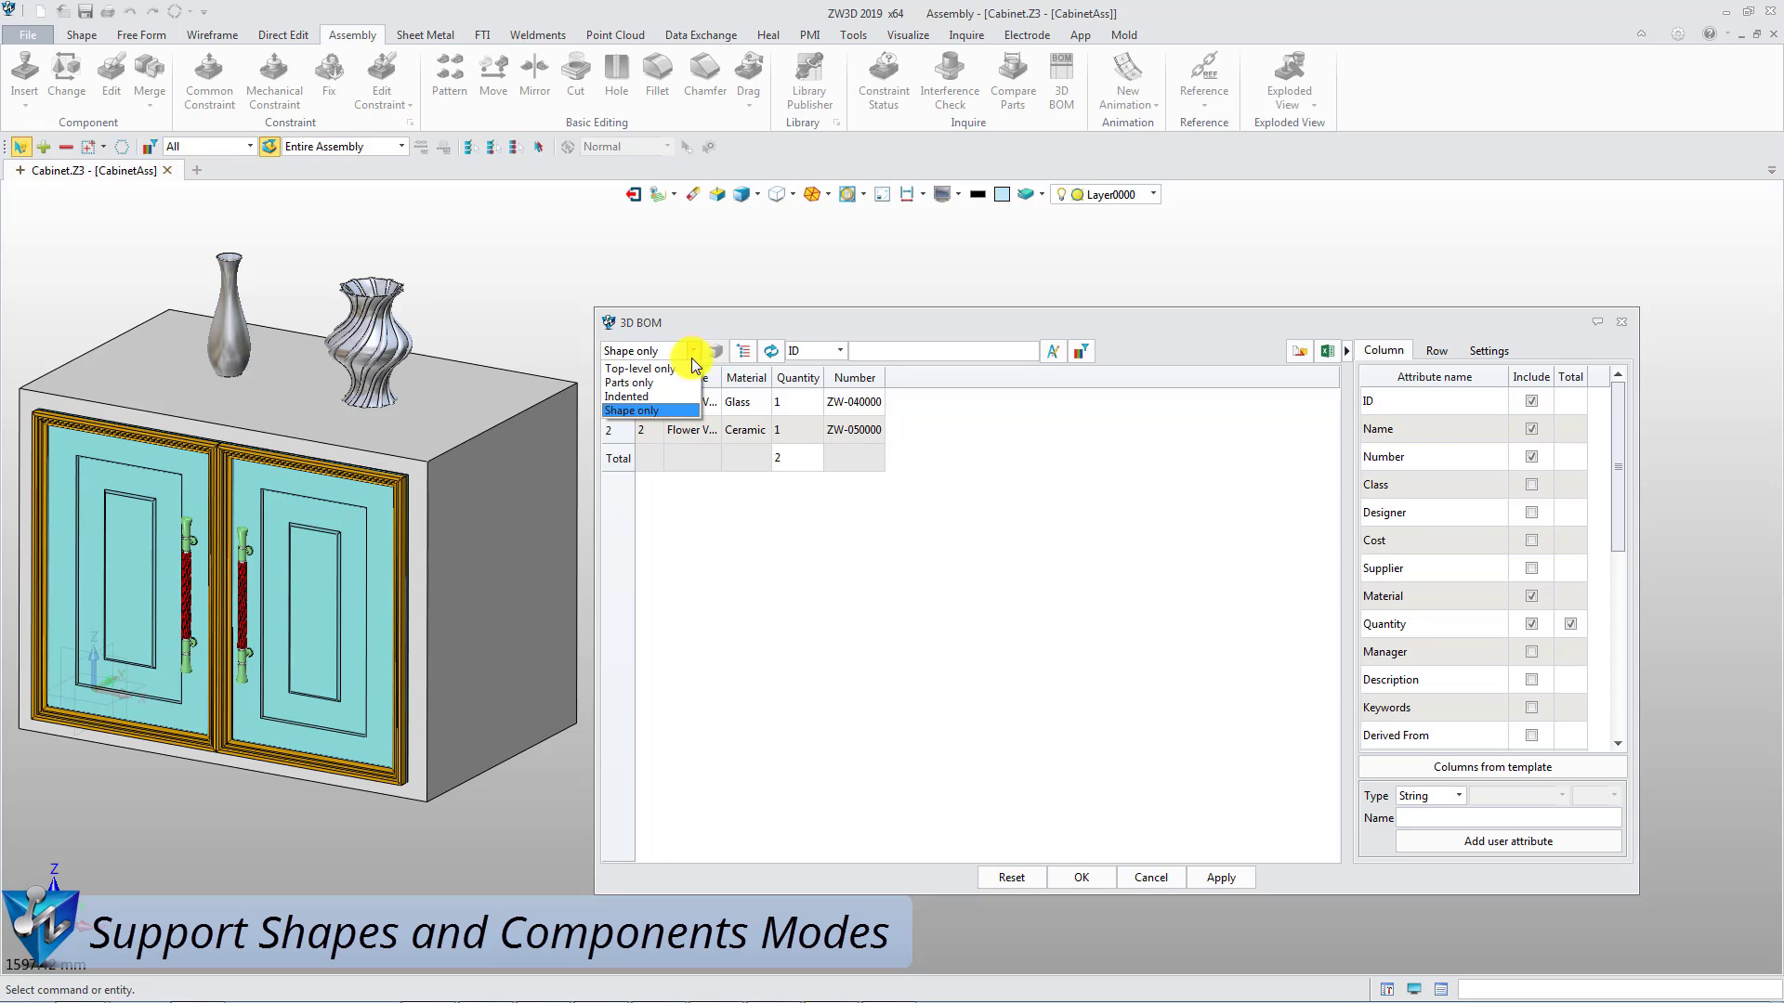
{"action": "left_click", "coordinate": [681, 401]}
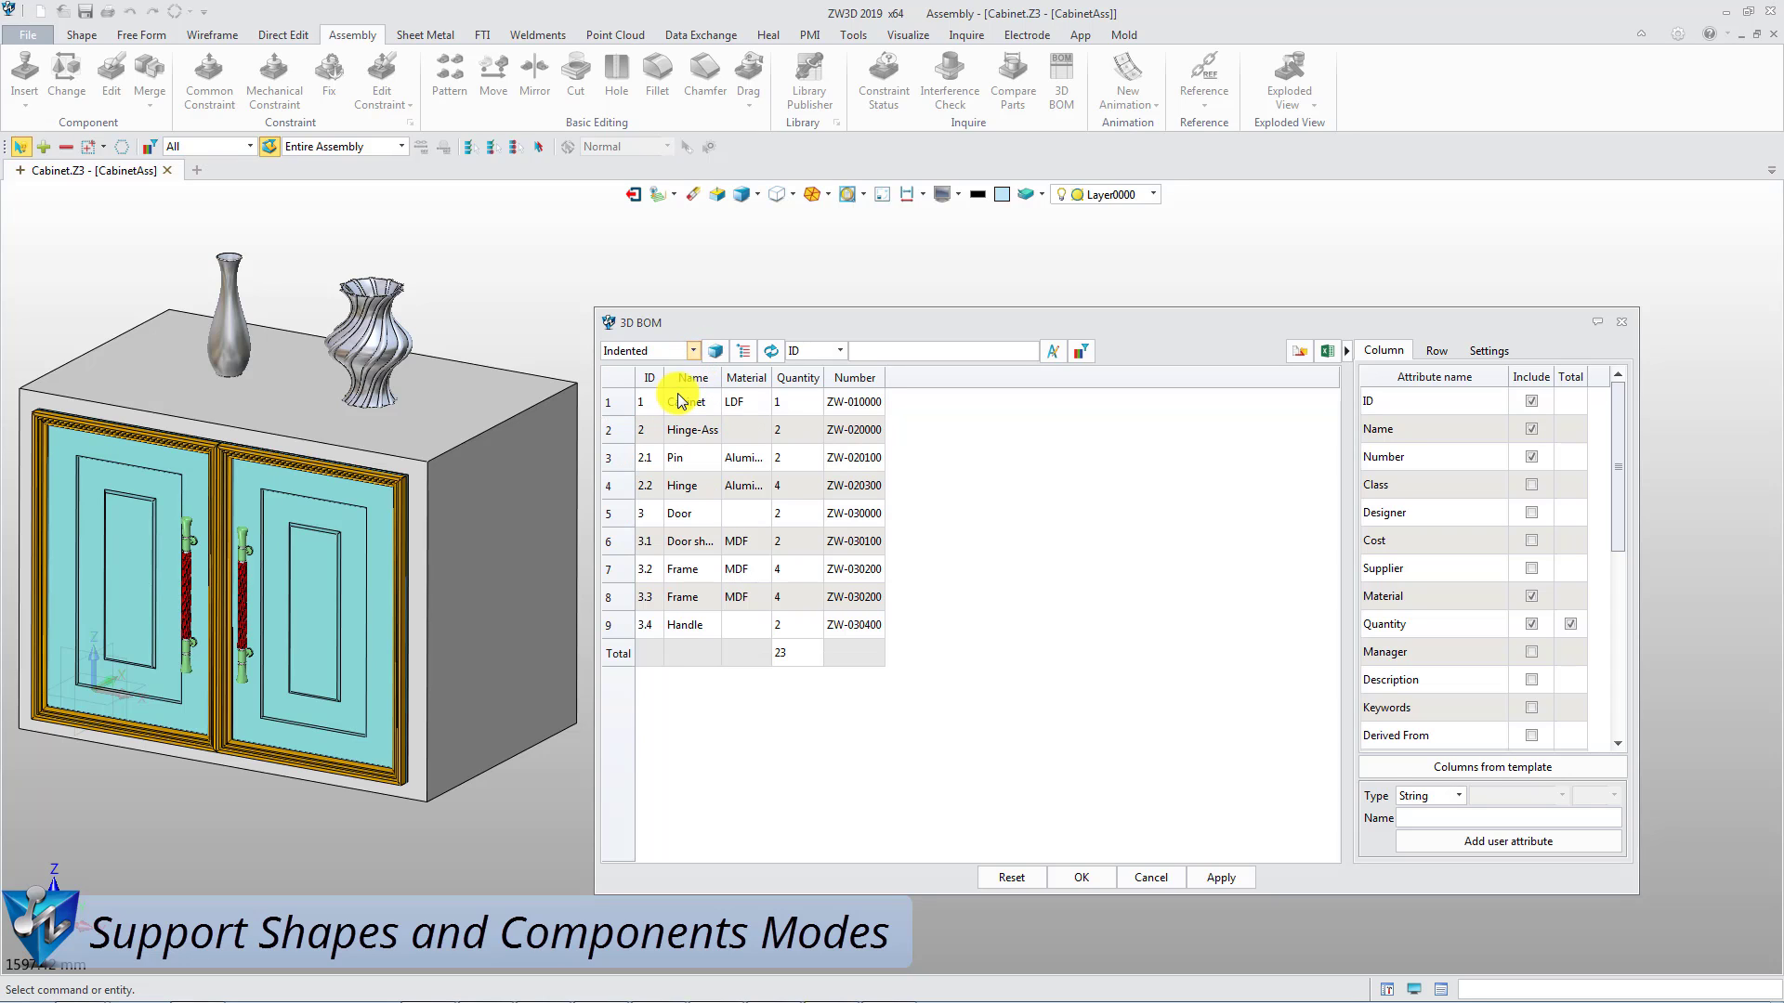
Step: Include the flower vase shapes and toggle merging of Frame configurations on, then off
{"action": "left_click", "coordinate": [715, 351]}
{"action": "left_click", "coordinate": [697, 572]}
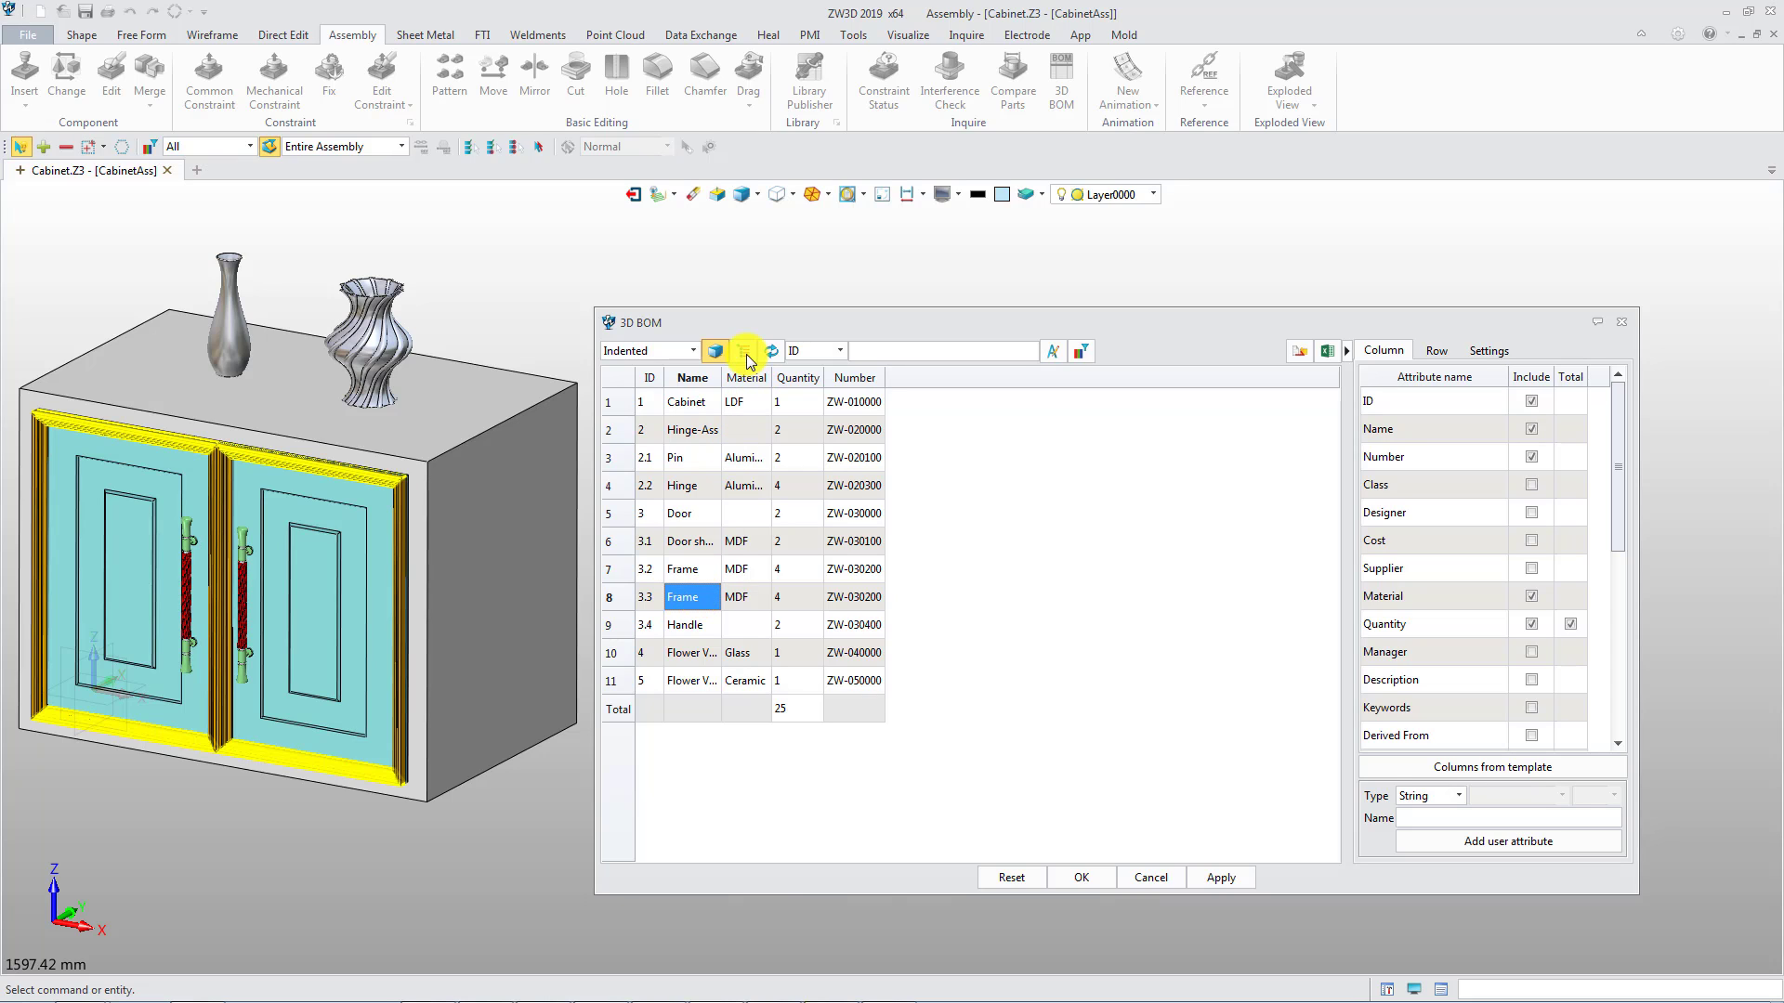
{"action": "left_click", "coordinate": [743, 351]}
{"action": "left_click", "coordinate": [698, 571]}
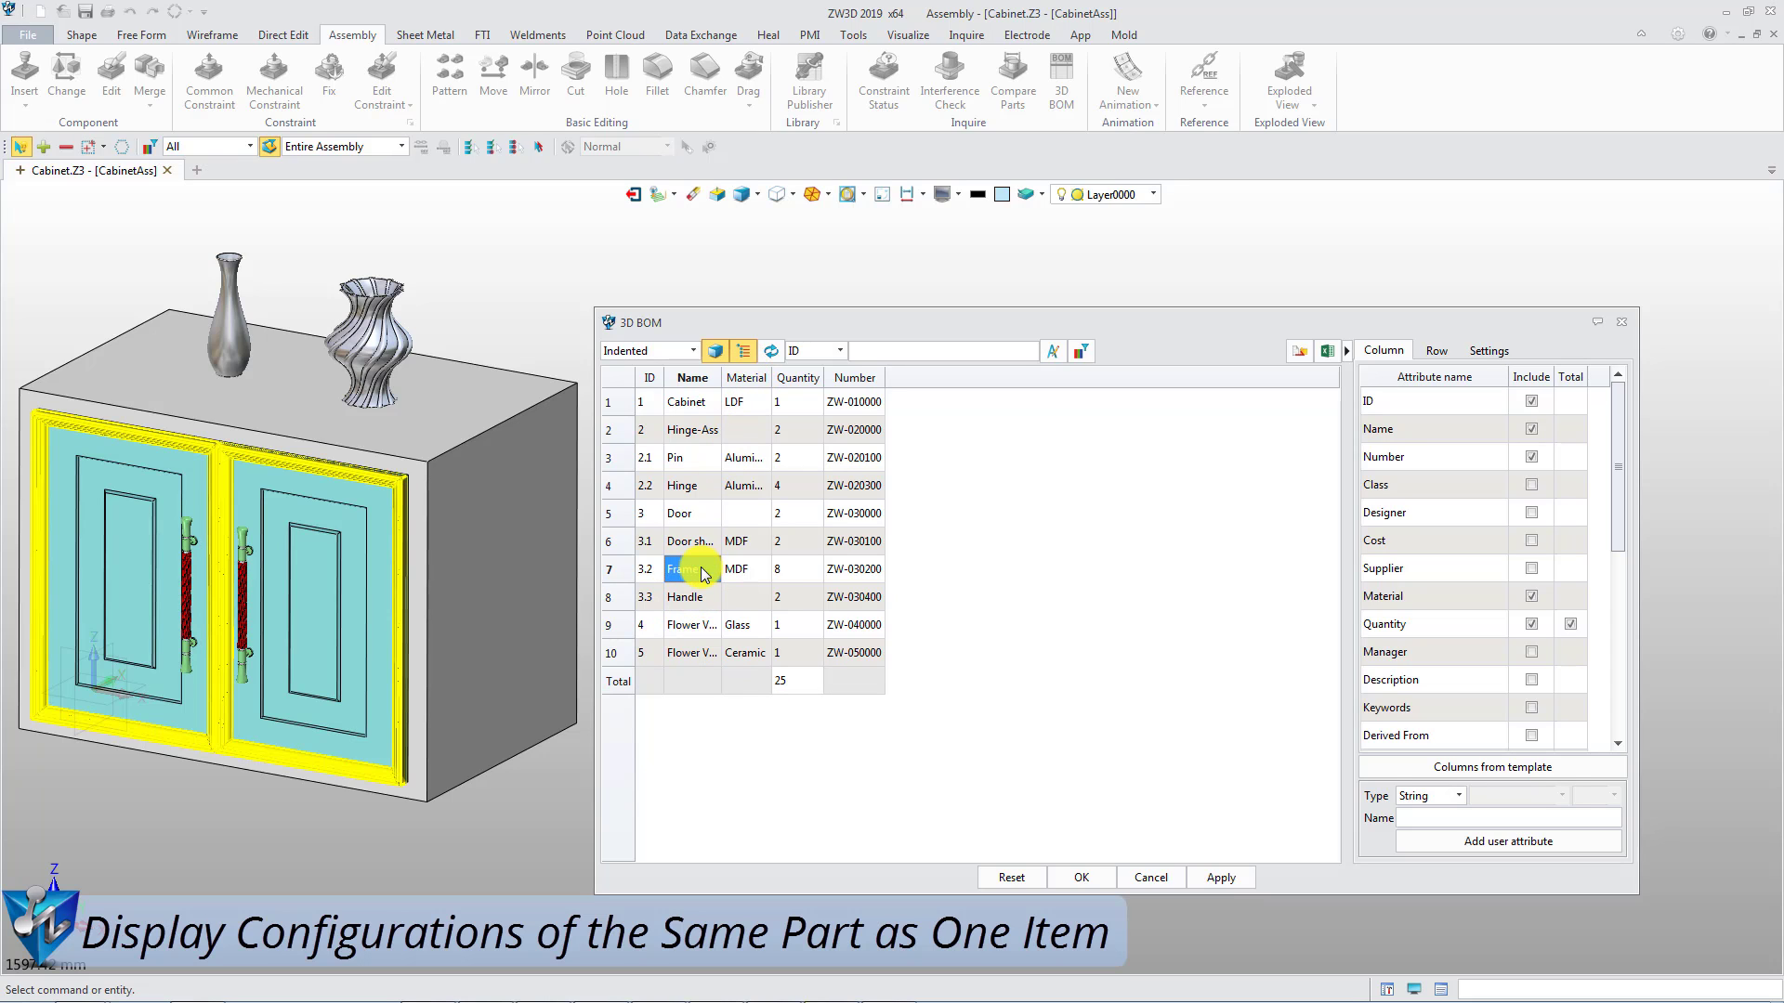
{"action": "left_click", "coordinate": [743, 351]}
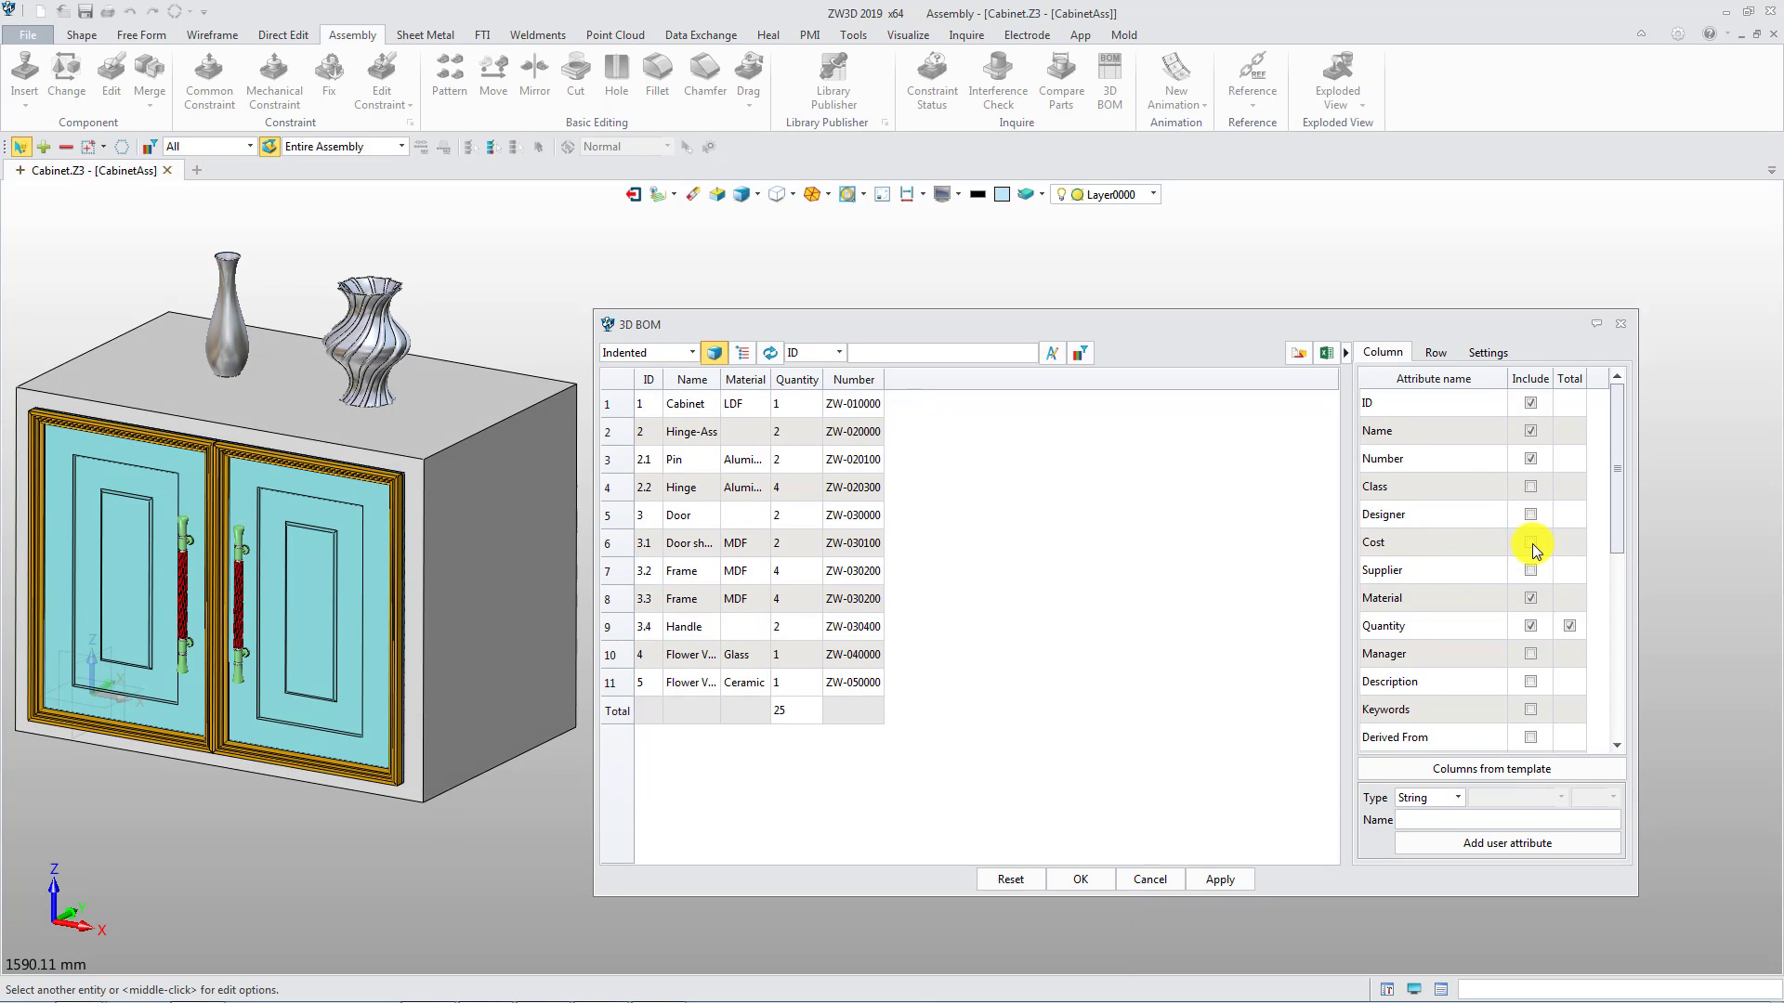
Step: Include Cost, Manager, Mass, Volume and Stock Size columns, totalling Mass and Volume
{"action": "left_click", "coordinate": [1531, 544]}
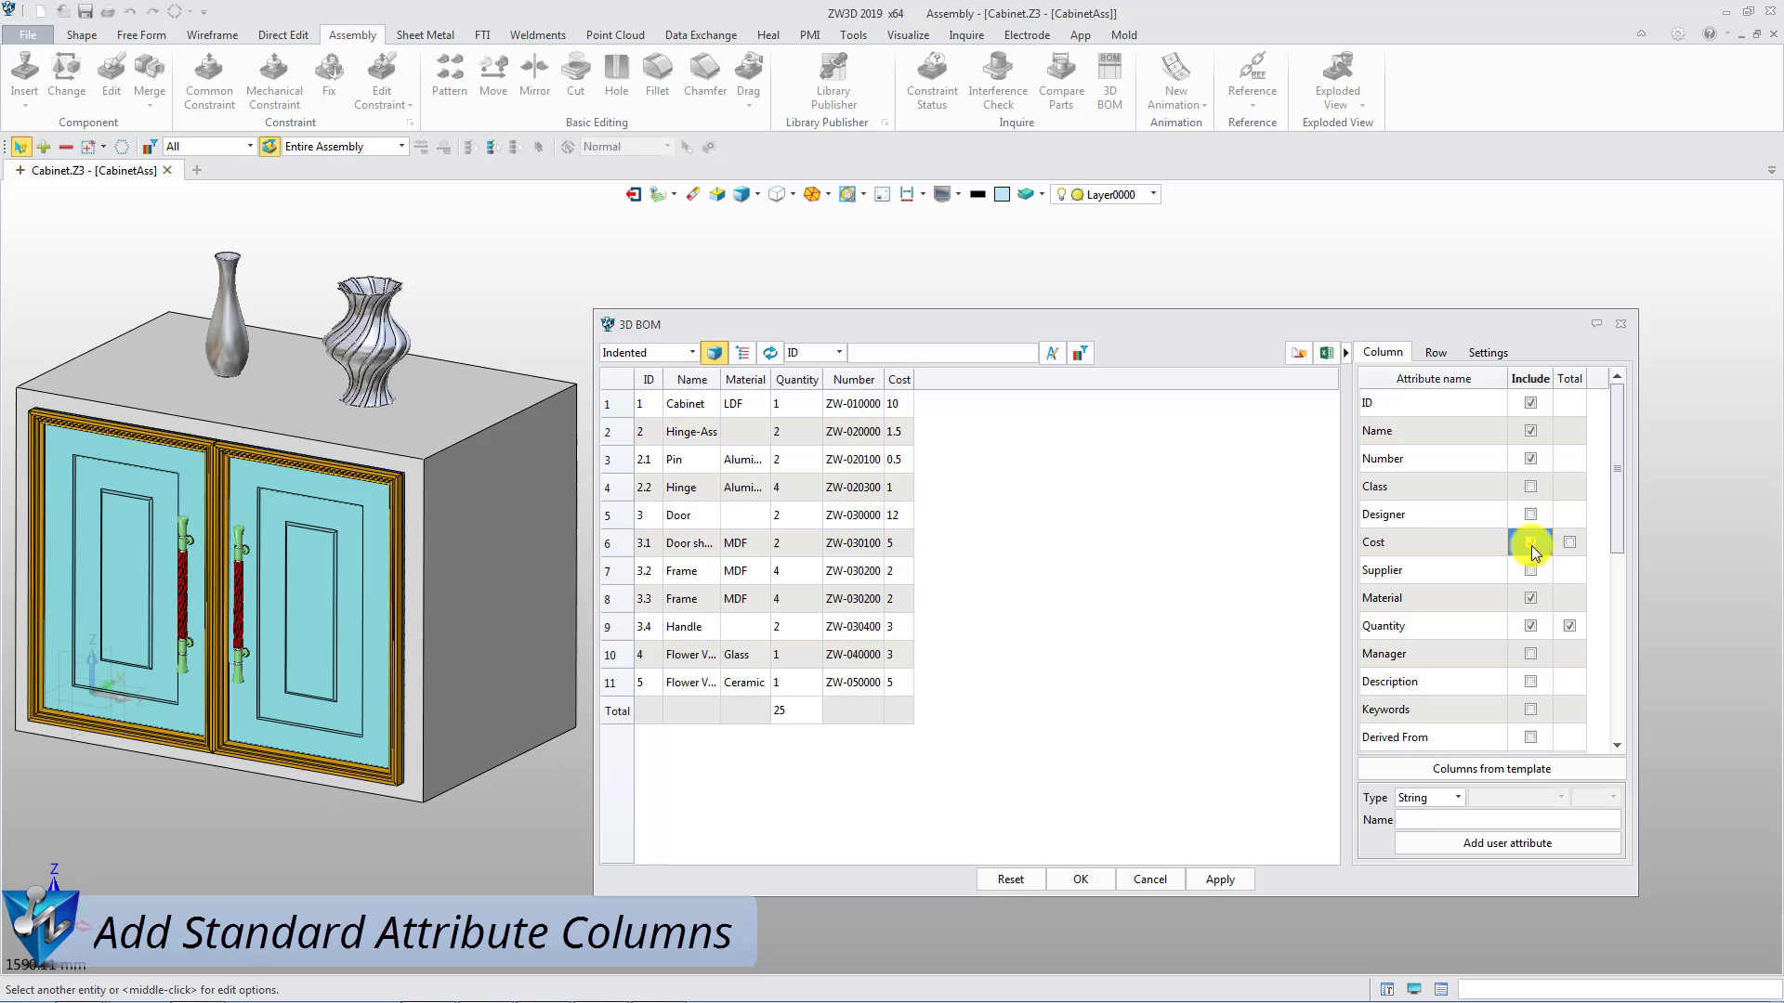
{"action": "left_click", "coordinate": [1532, 655]}
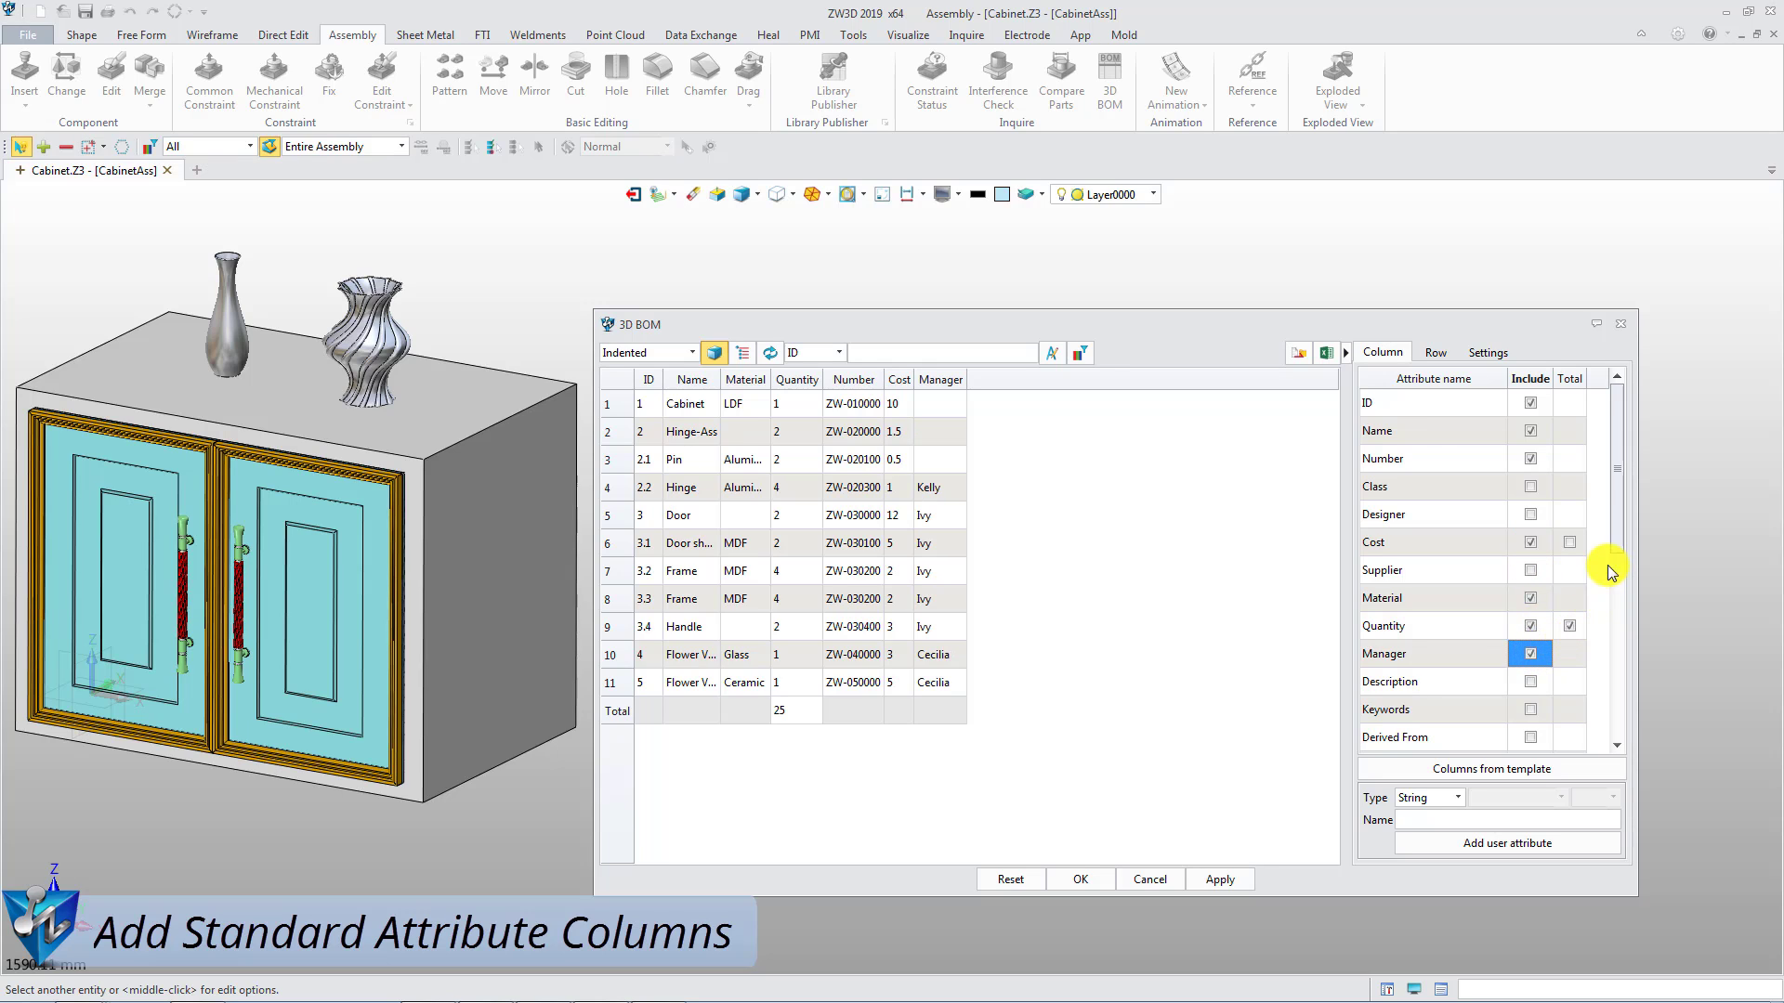
{"action": "left_click_drag", "start_coordinate": [1619, 533], "coordinate": [1619, 732]}
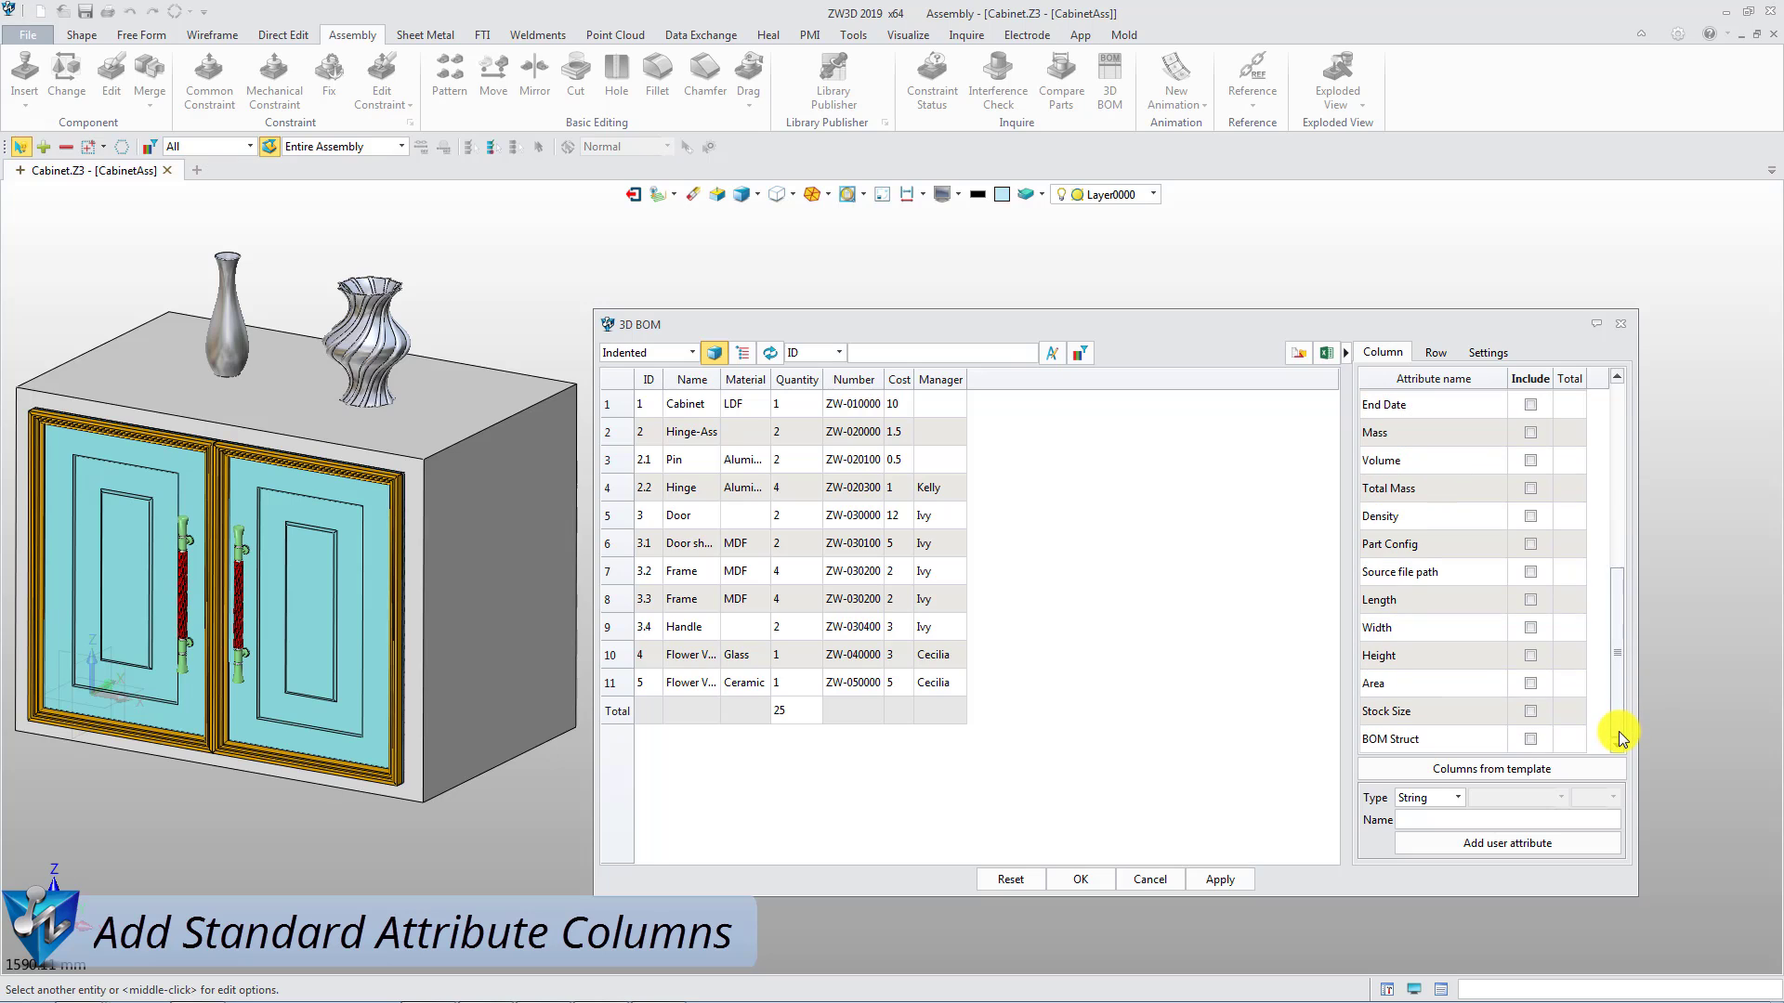
{"action": "left_click", "coordinate": [1530, 433]}
{"action": "left_click", "coordinate": [1532, 462]}
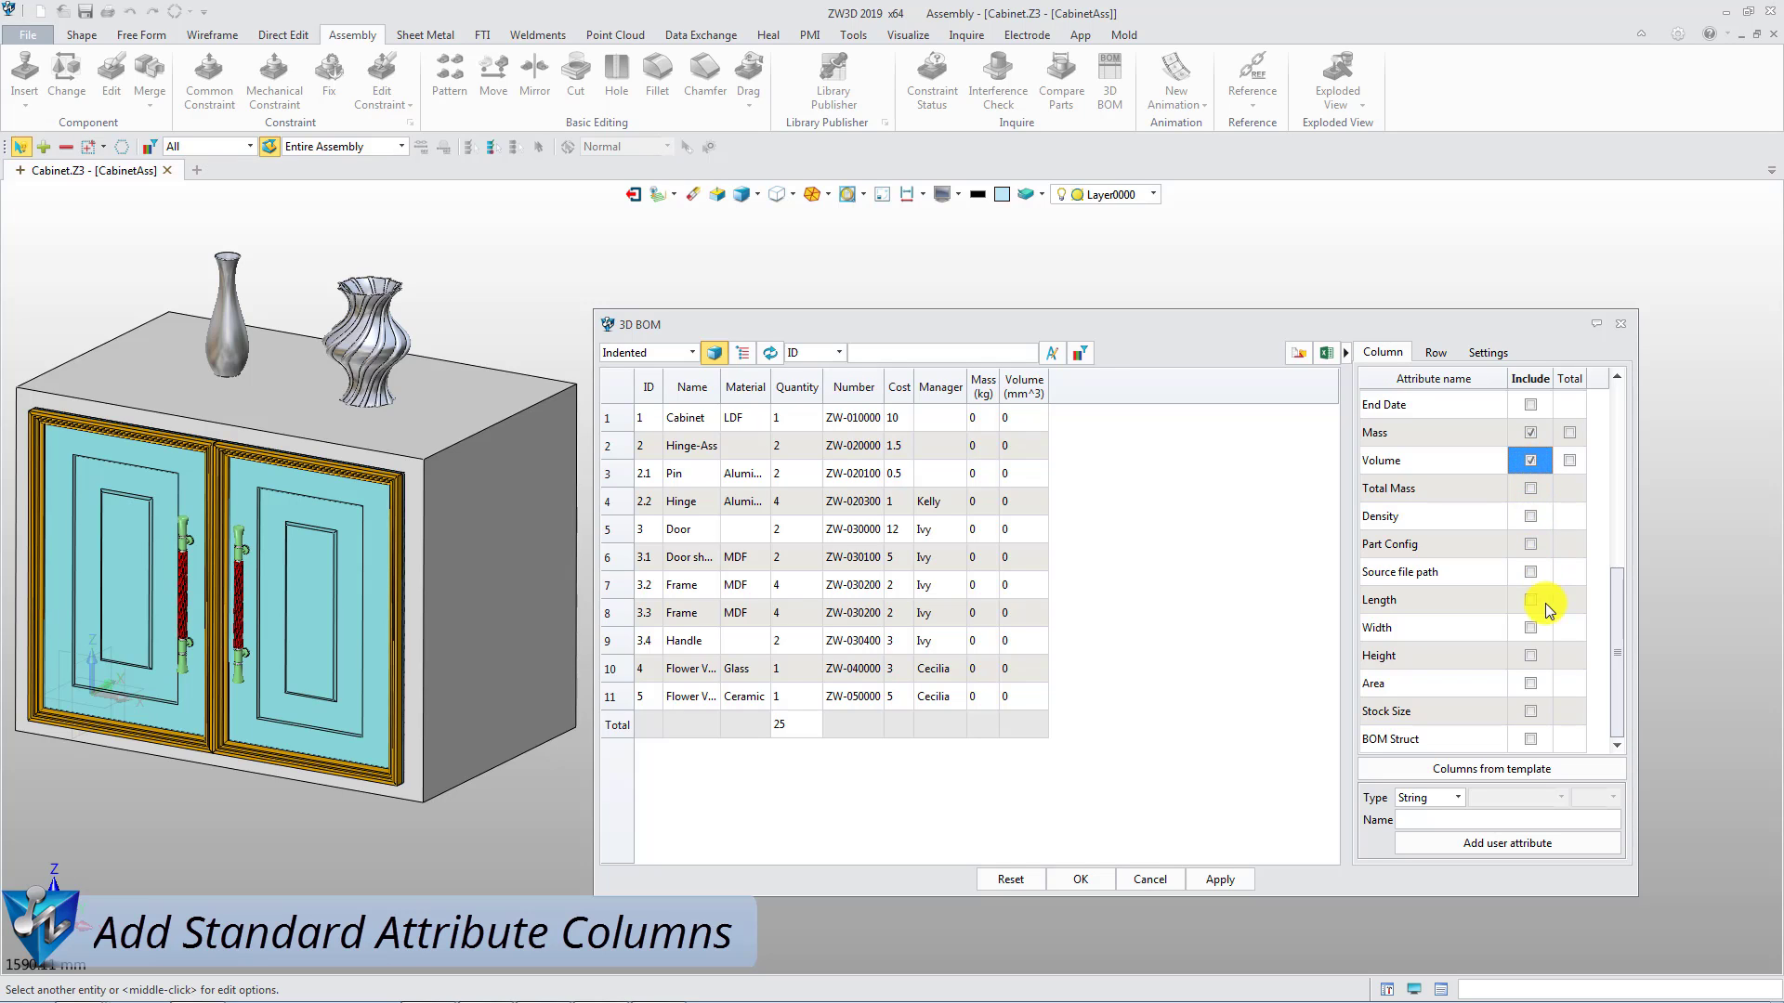
{"action": "left_click", "coordinate": [1531, 712]}
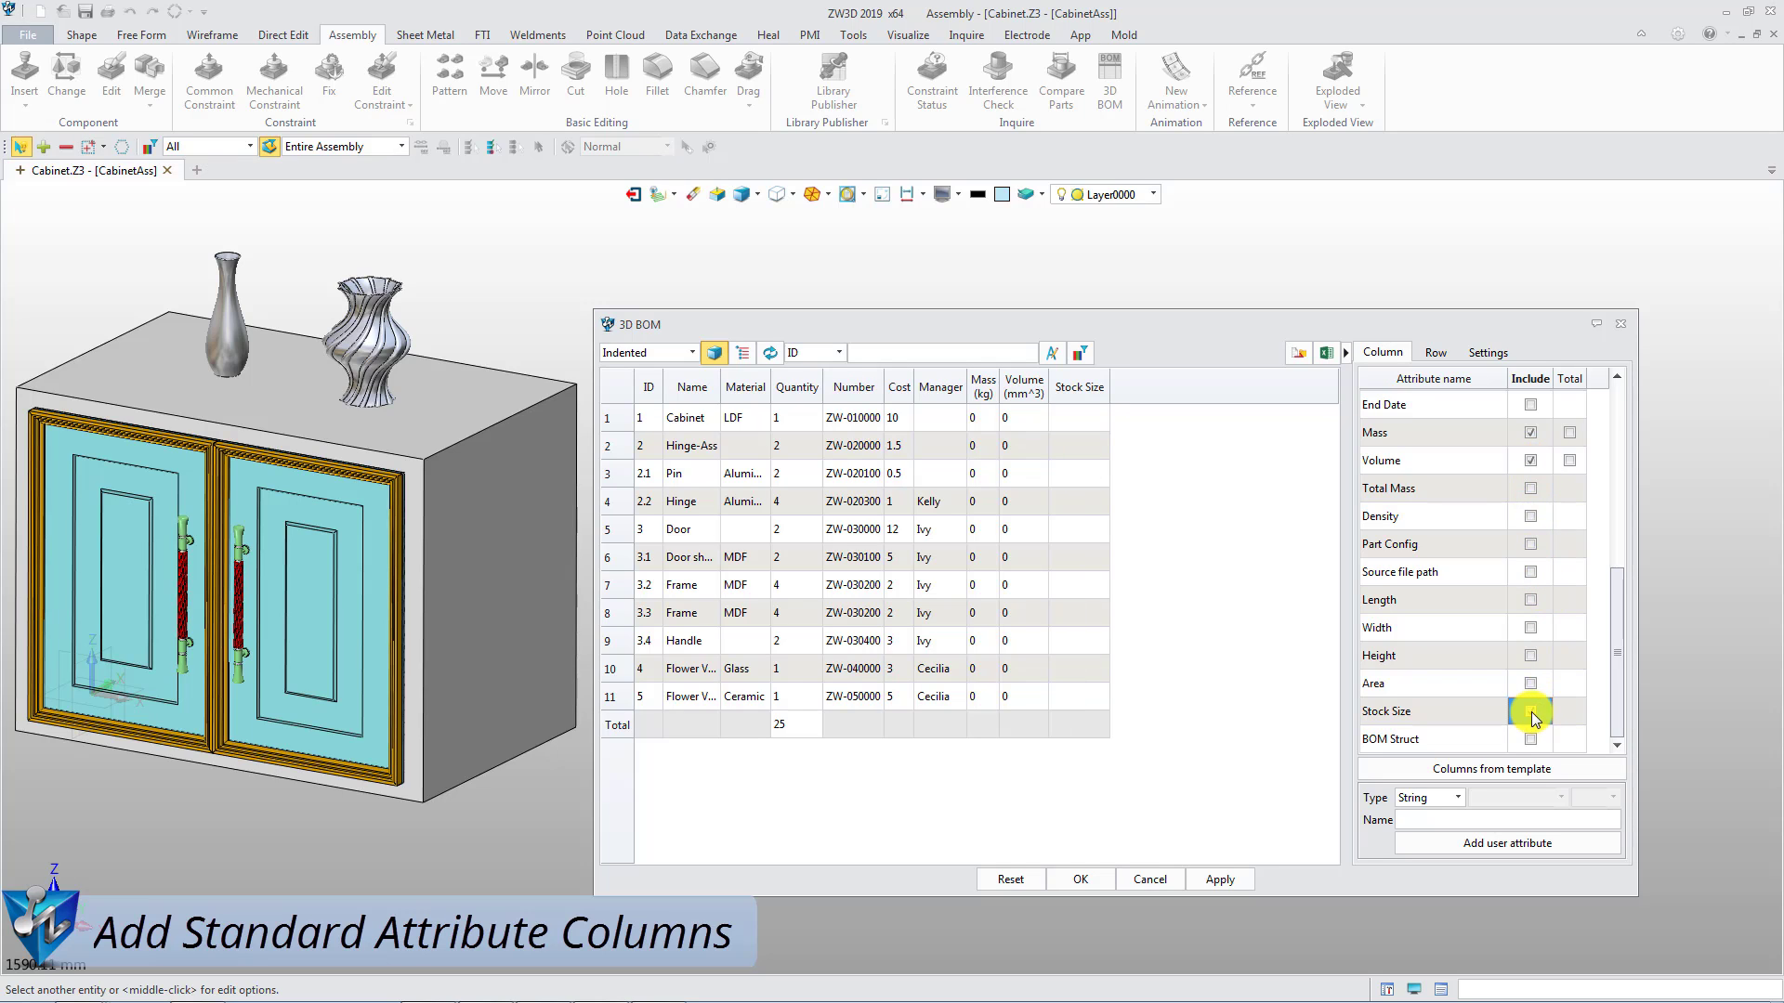
{"action": "left_click", "coordinate": [1570, 462]}
{"action": "left_click", "coordinate": [1571, 435]}
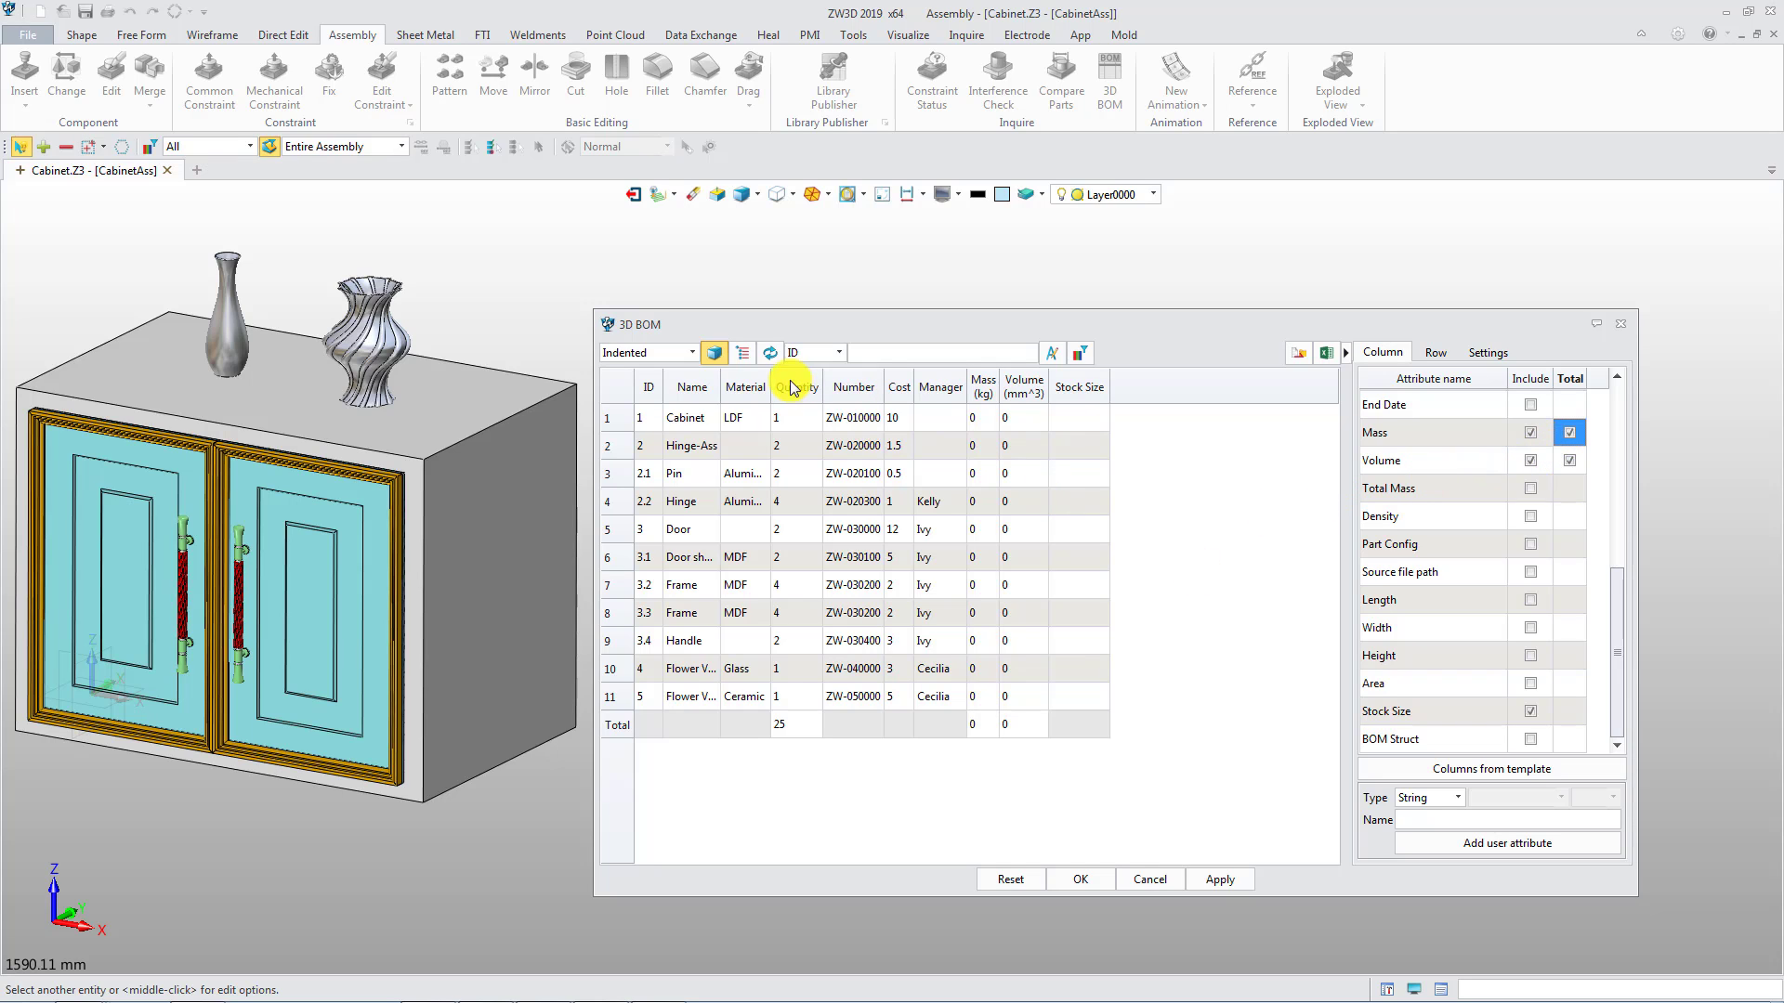
Step: Calculate Mass and Volume, auto-fill block Stock Size, and widen both columns to 87.044 kg total
{"action": "left_click", "coordinate": [769, 357]}
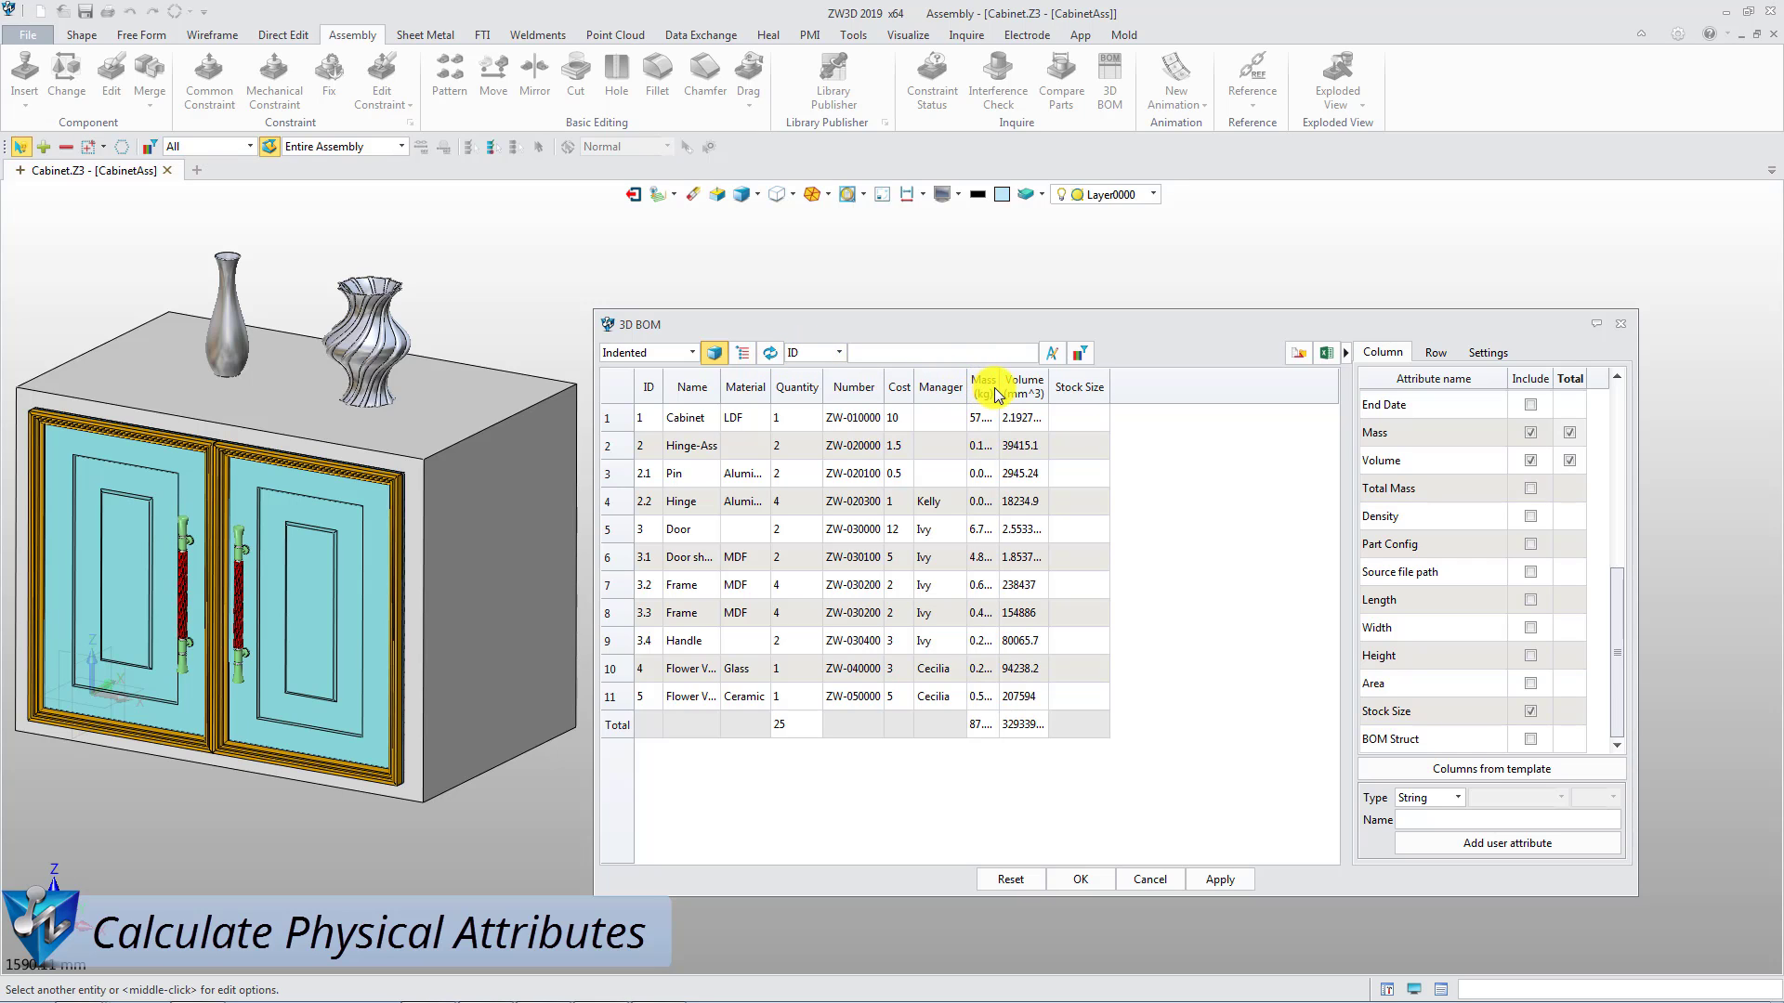
{"action": "left_click_drag", "start_coordinate": [999, 387], "coordinate": [1011, 387]}
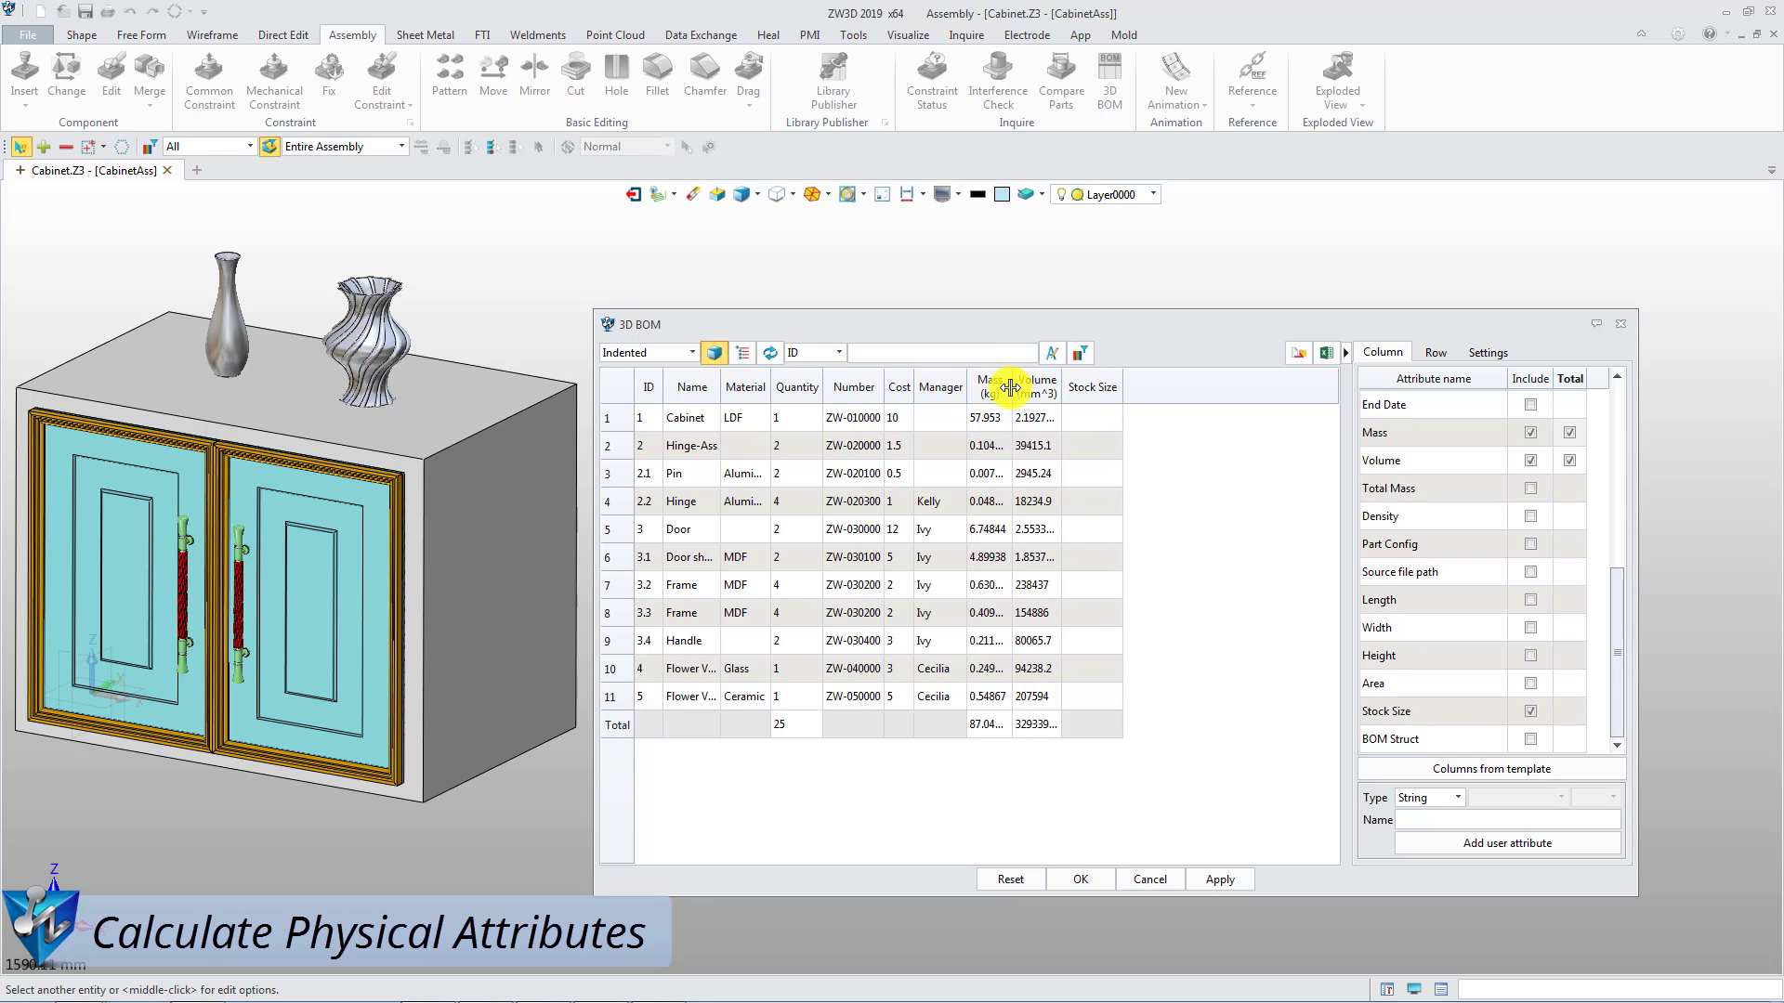
{"action": "right_click", "coordinate": [1118, 388]}
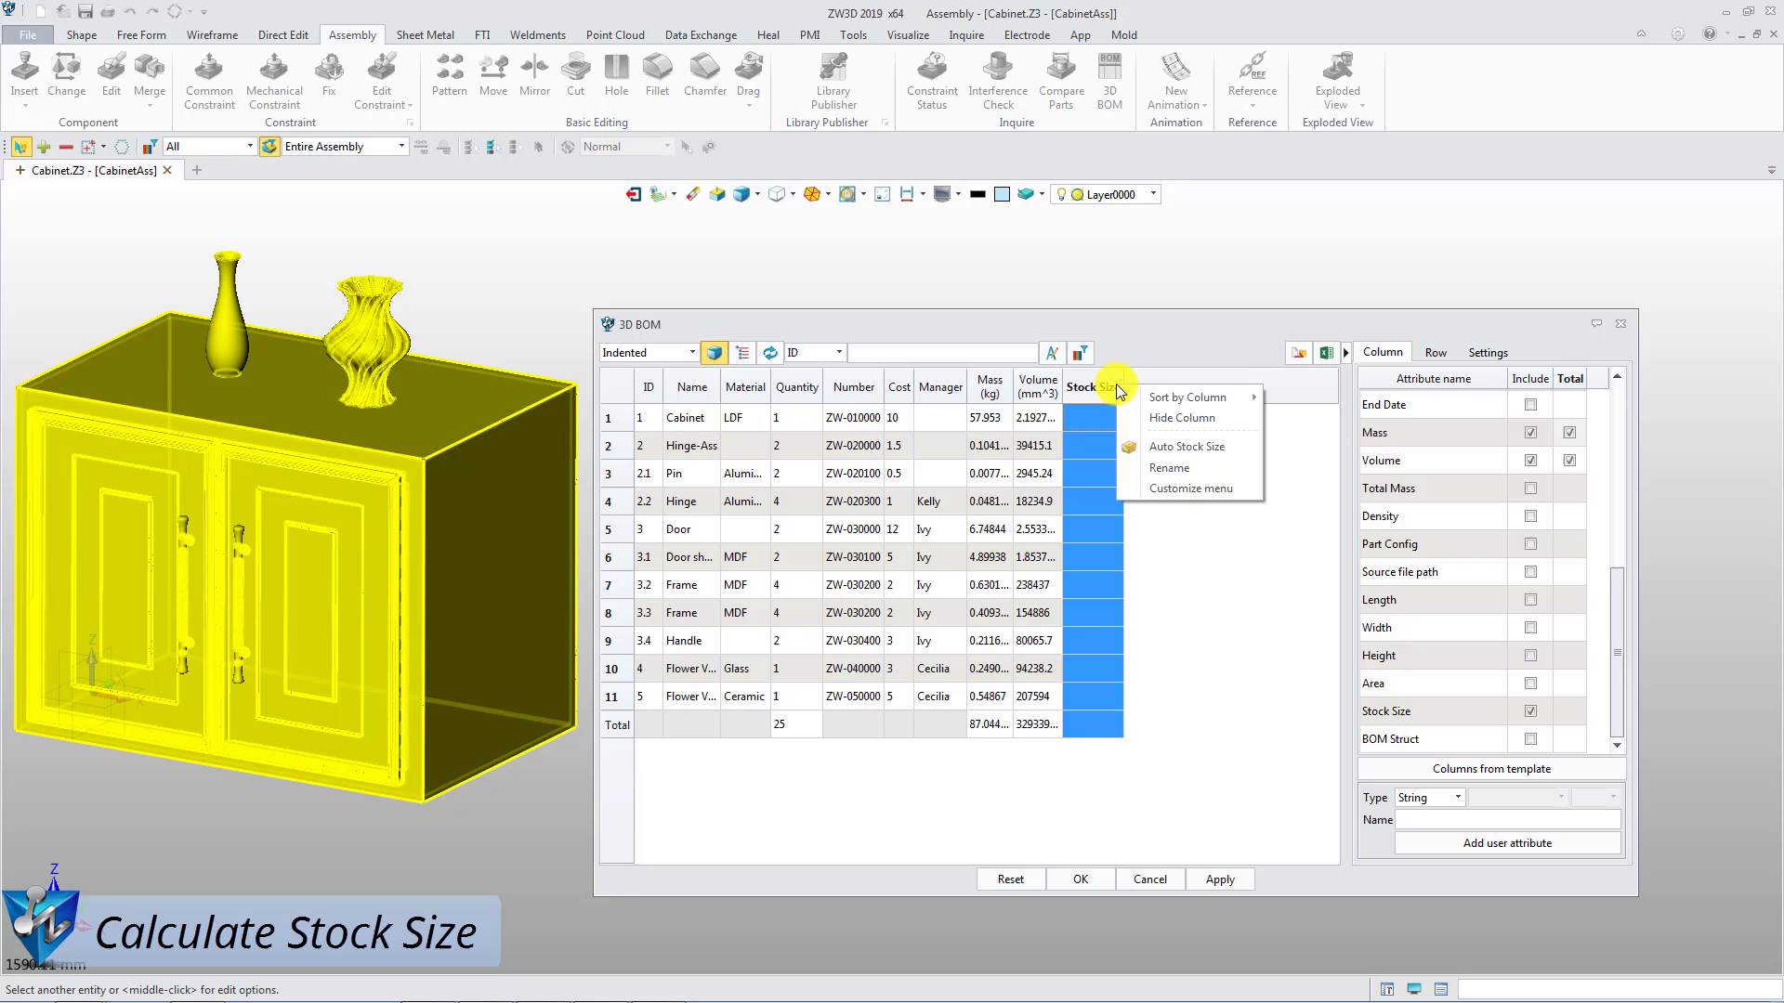
{"action": "left_click", "coordinate": [1189, 446]}
{"action": "left_click", "coordinate": [862, 627]}
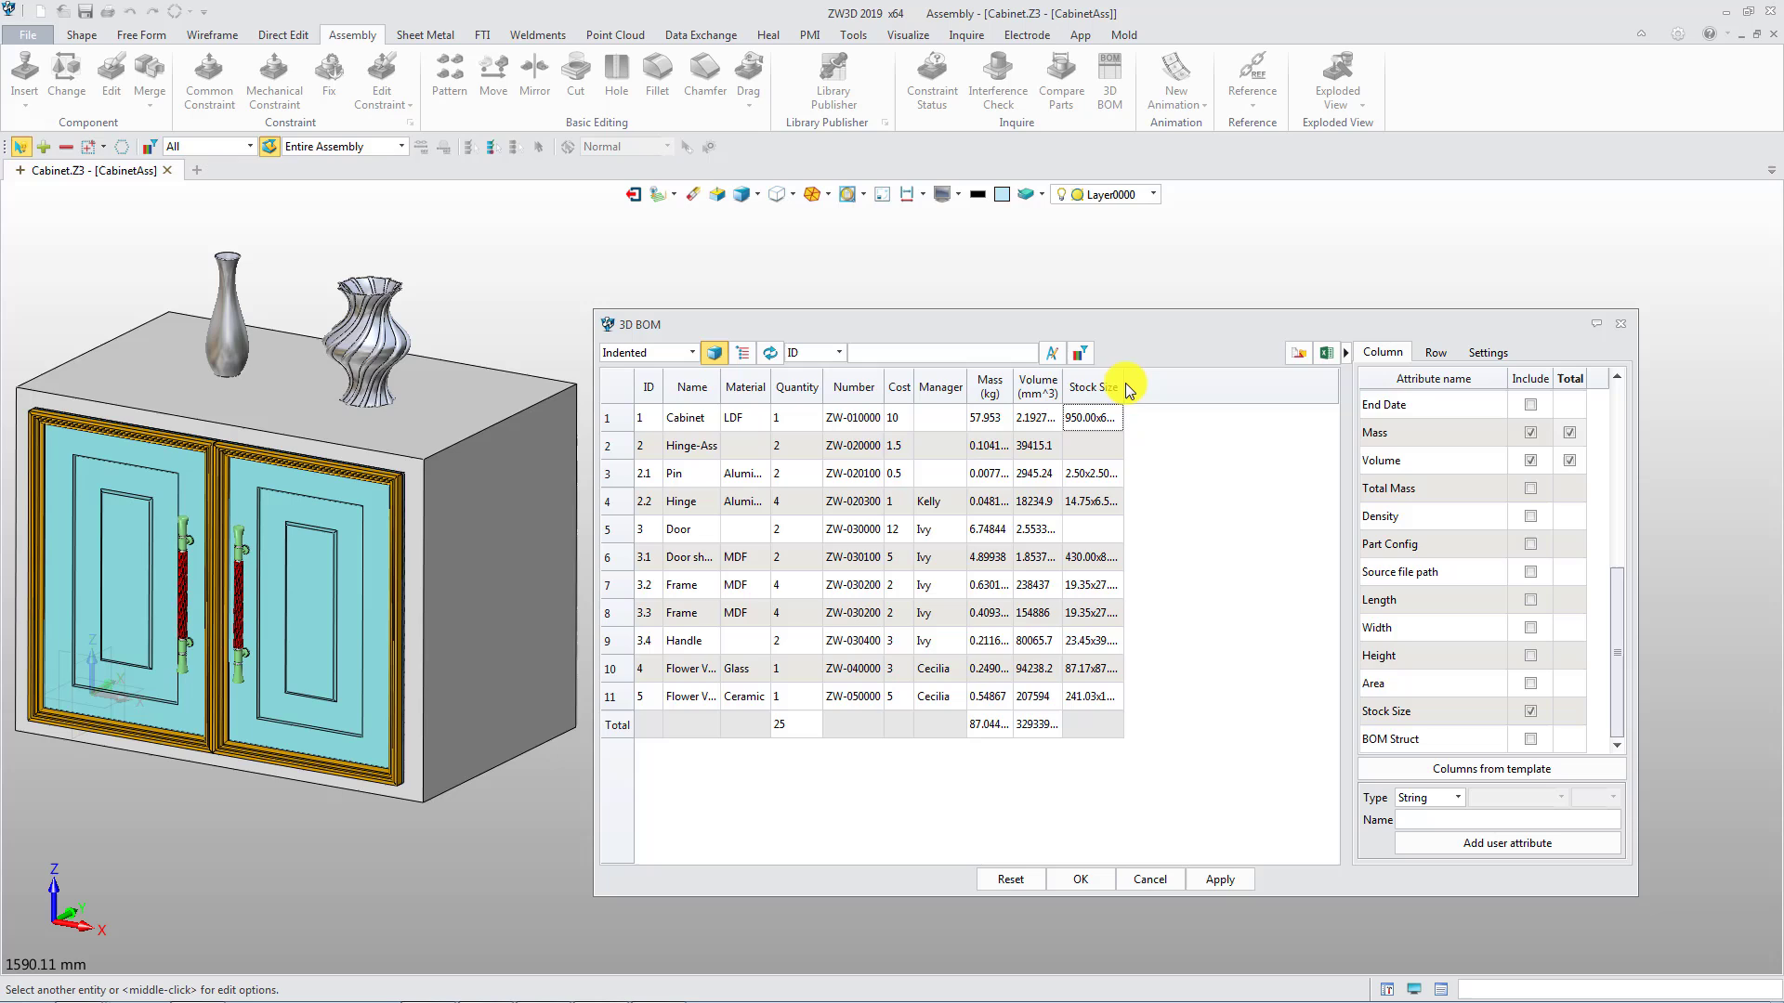
{"action": "left_click_drag", "start_coordinate": [1124, 383], "coordinate": [1207, 383]}
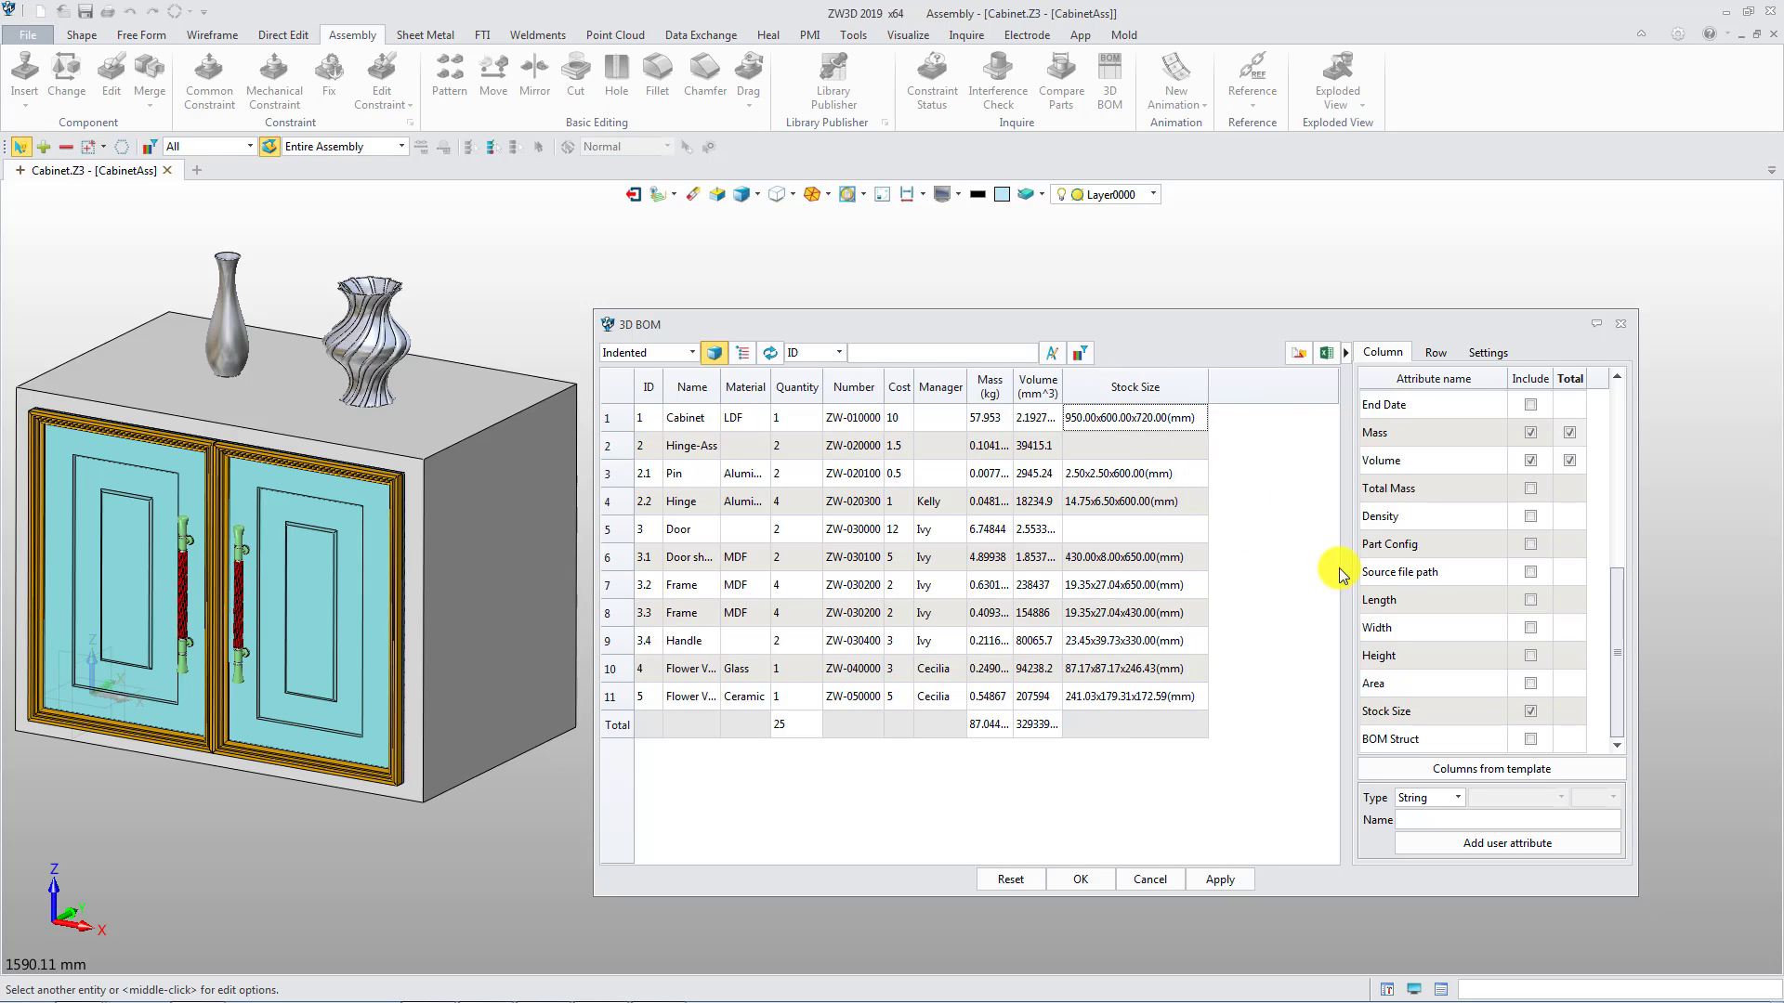
Step: Add a user attribute named Status as a BOM column and widen it
{"action": "left_click", "coordinate": [1535, 822]}
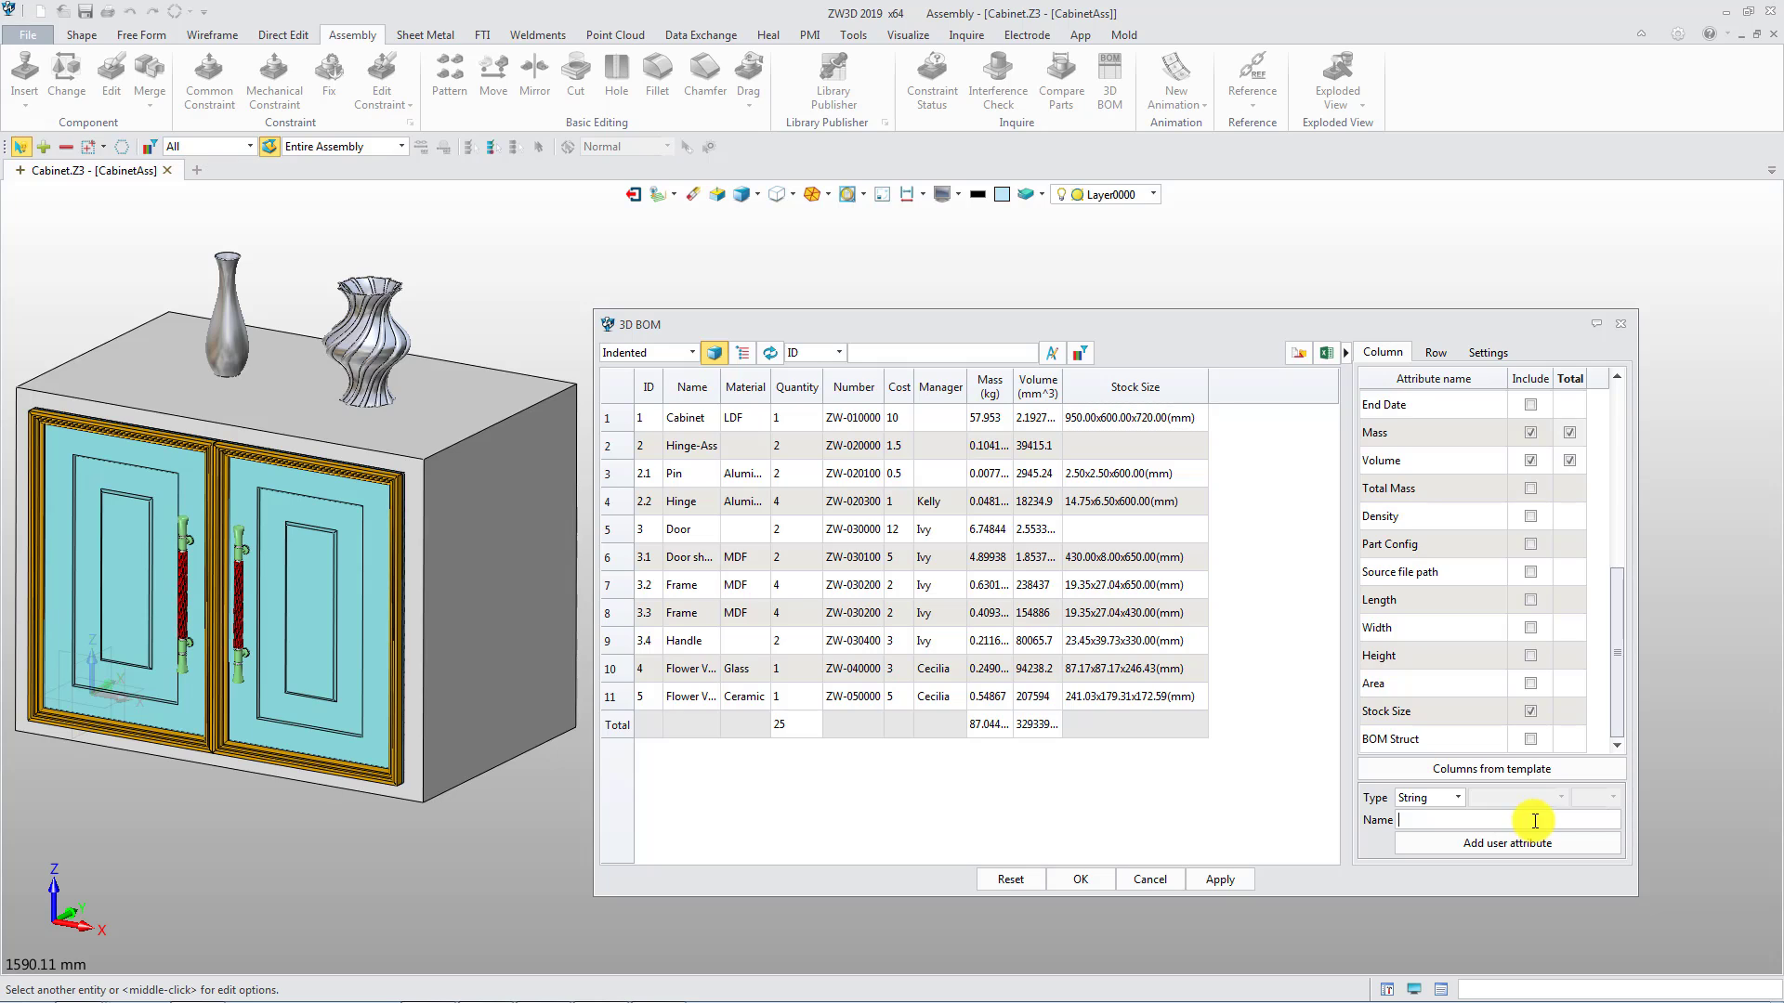
{"action": "type", "text": "Sta"}
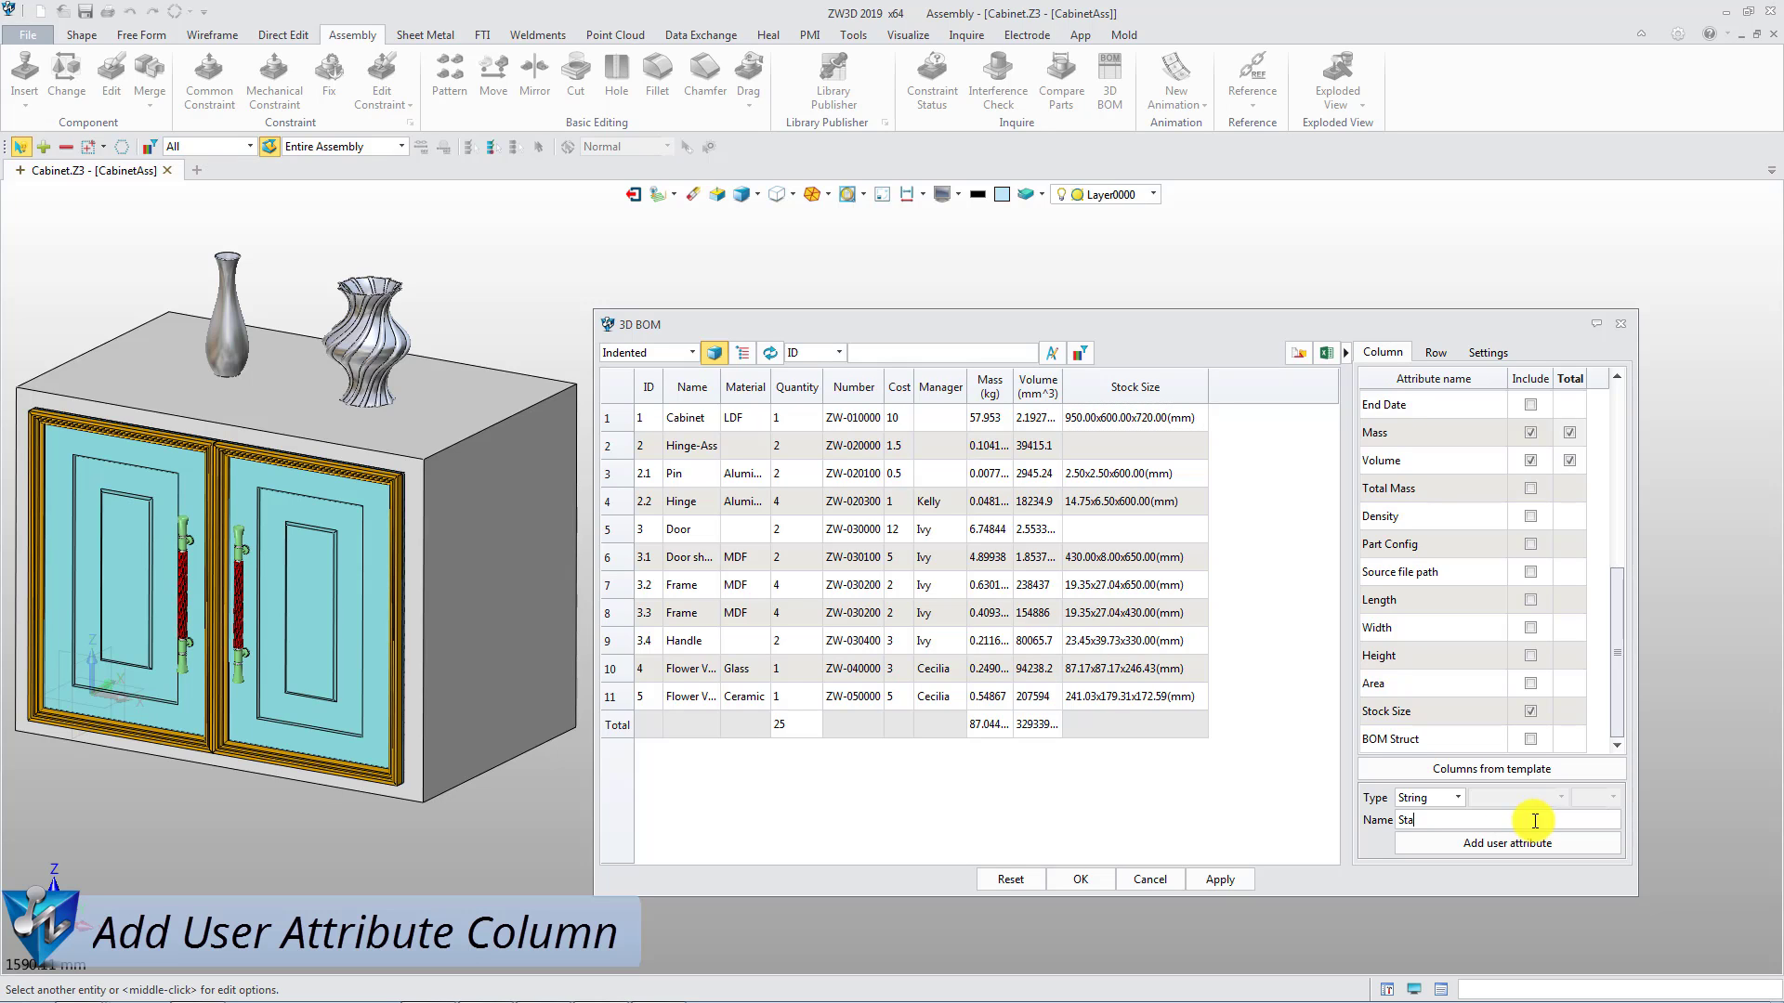
{"action": "type", "text": "tus"}
{"action": "left_click", "coordinate": [1526, 847]}
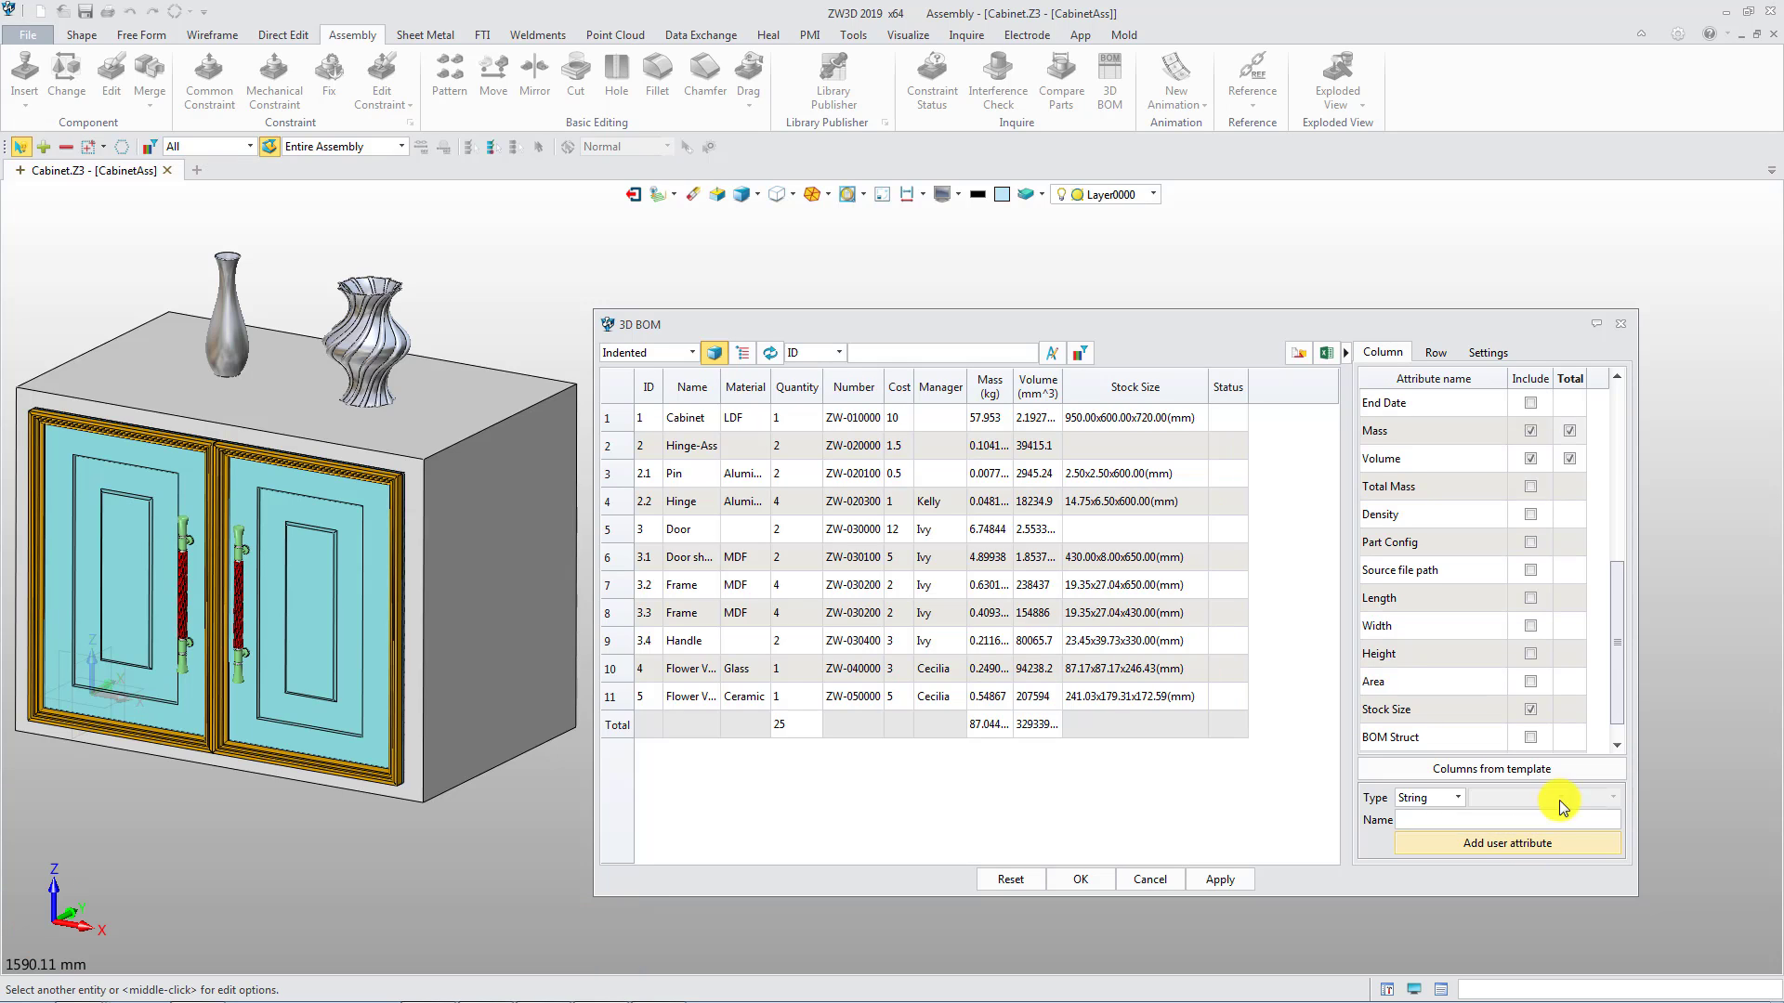
{"action": "scroll", "coordinate": [1616, 682], "scroll_direction": "down", "scroll_amount": 1}
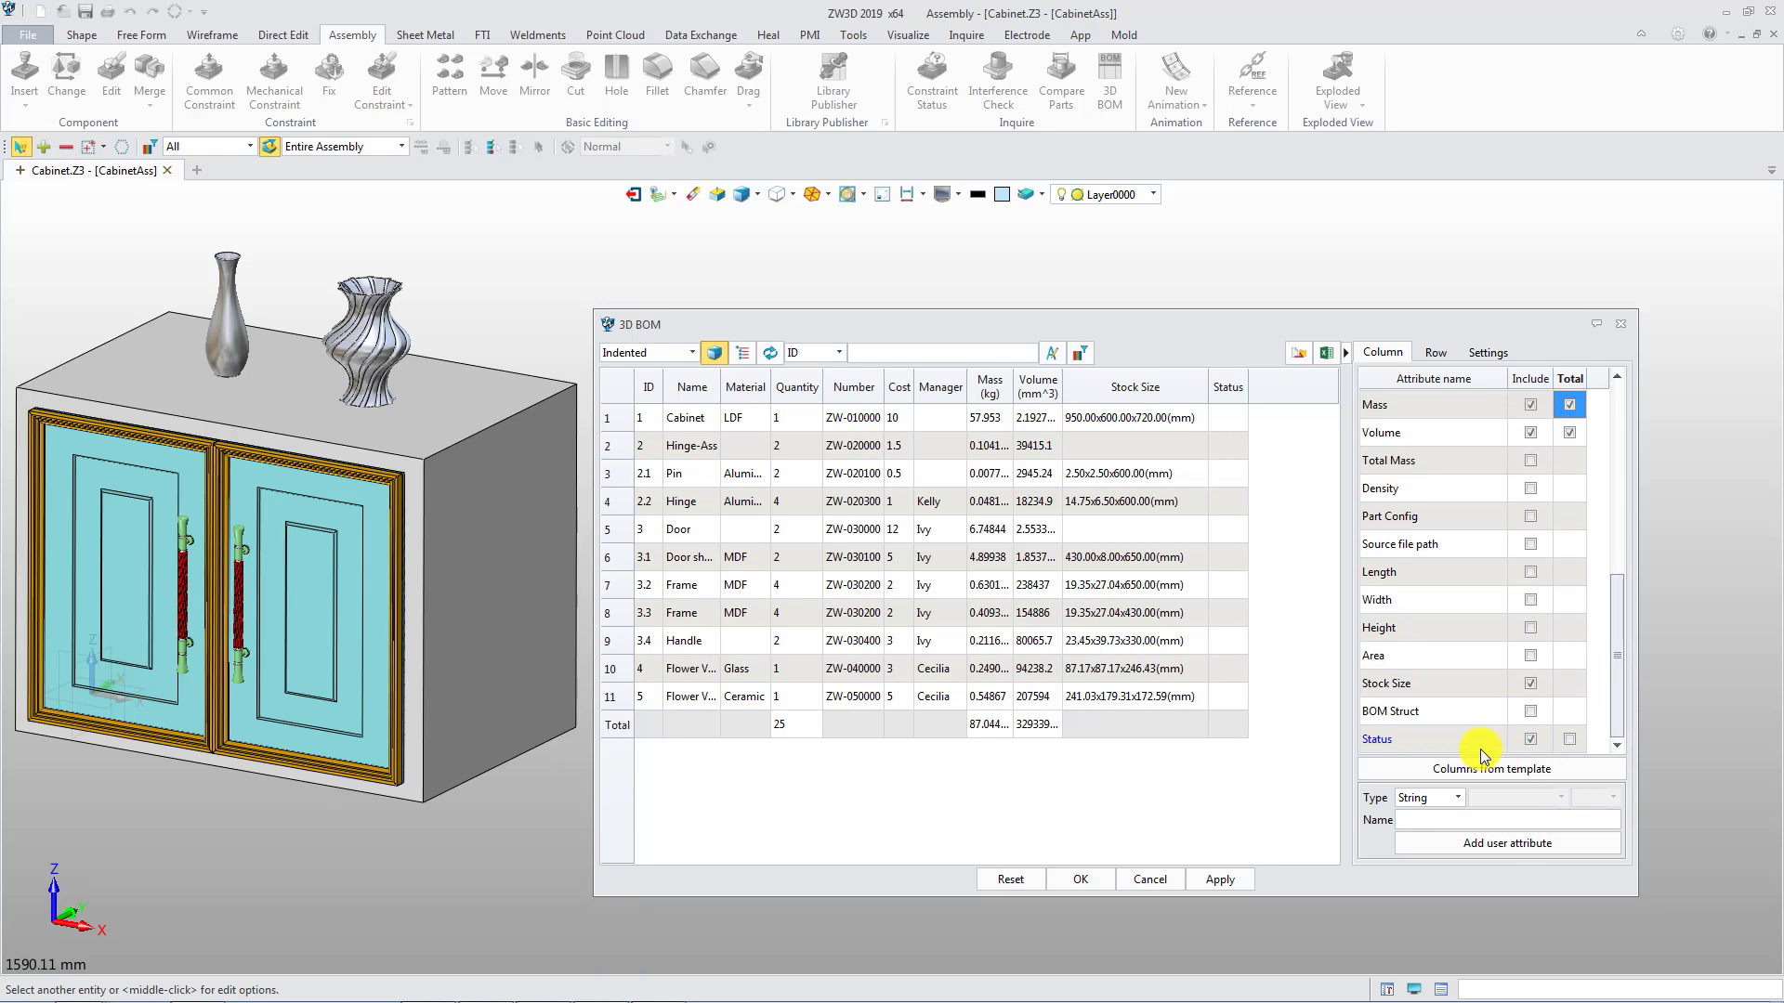
{"action": "left_click_drag", "start_coordinate": [1248, 386], "coordinate": [1289, 390]}
Step: Set the Cabinet row's Status to Working and paste it into rows 2 to 4
{"action": "double_click", "coordinate": [1271, 420]}
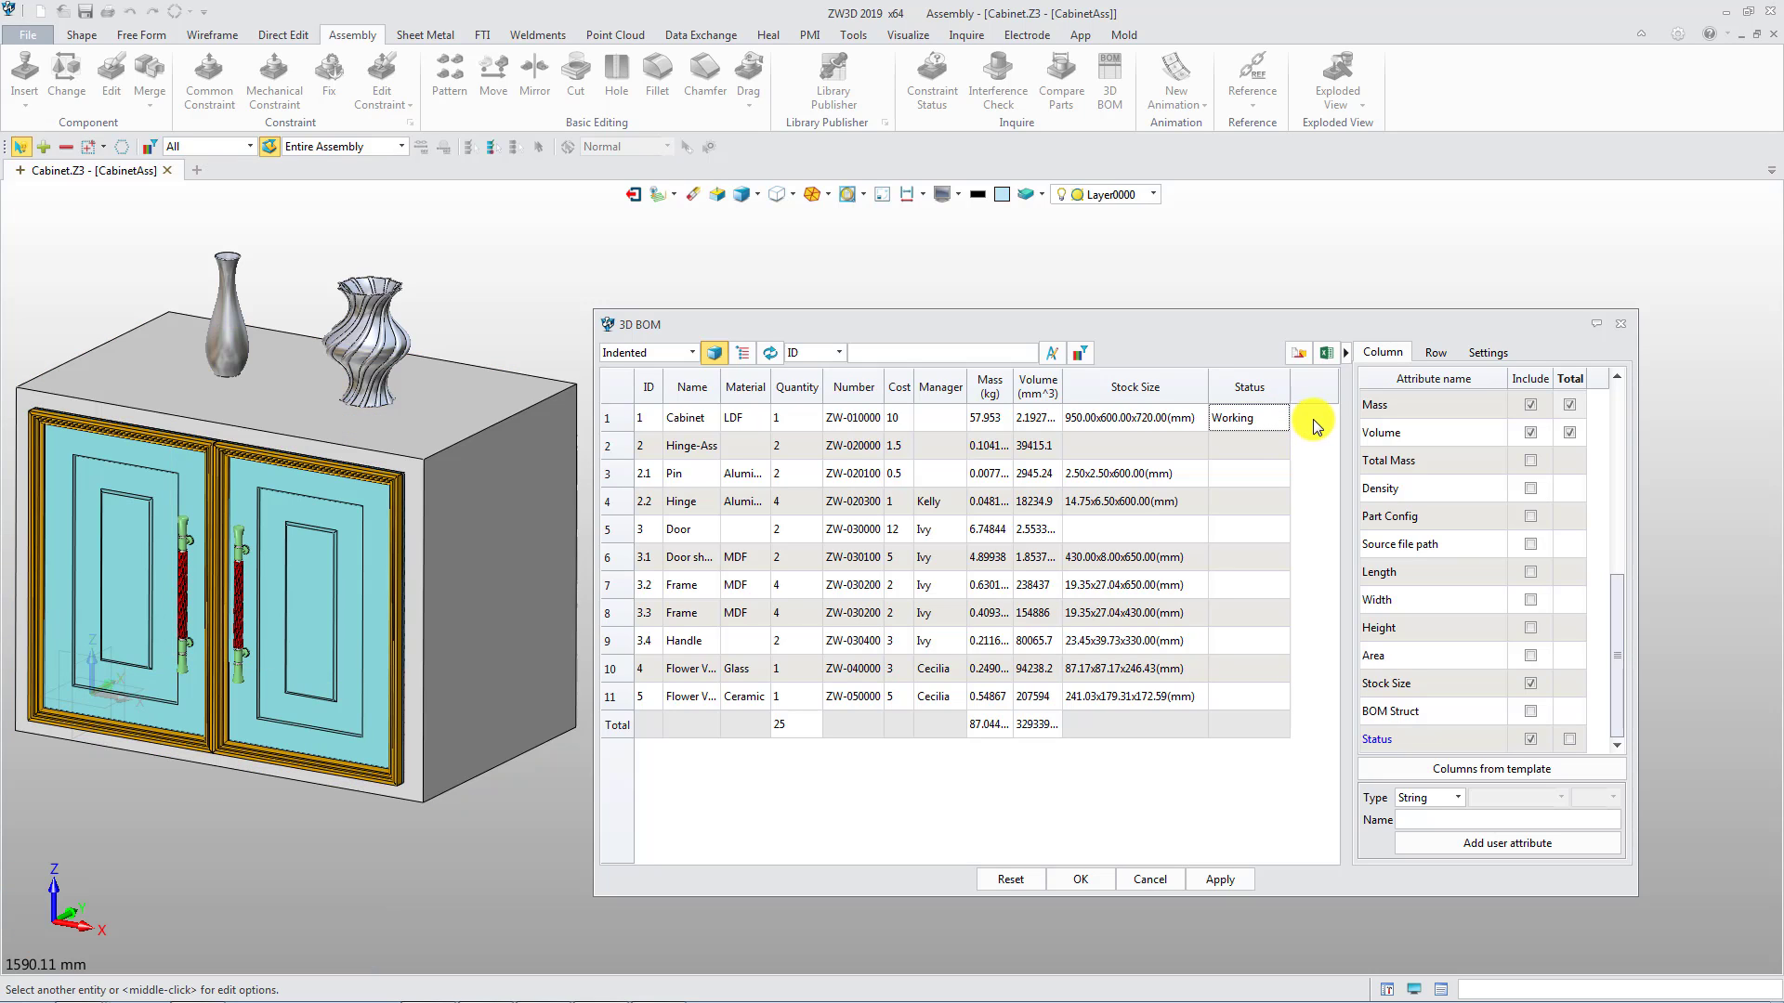
{"action": "key", "text": "Return"}
{"action": "right_click", "coordinate": [1285, 425]}
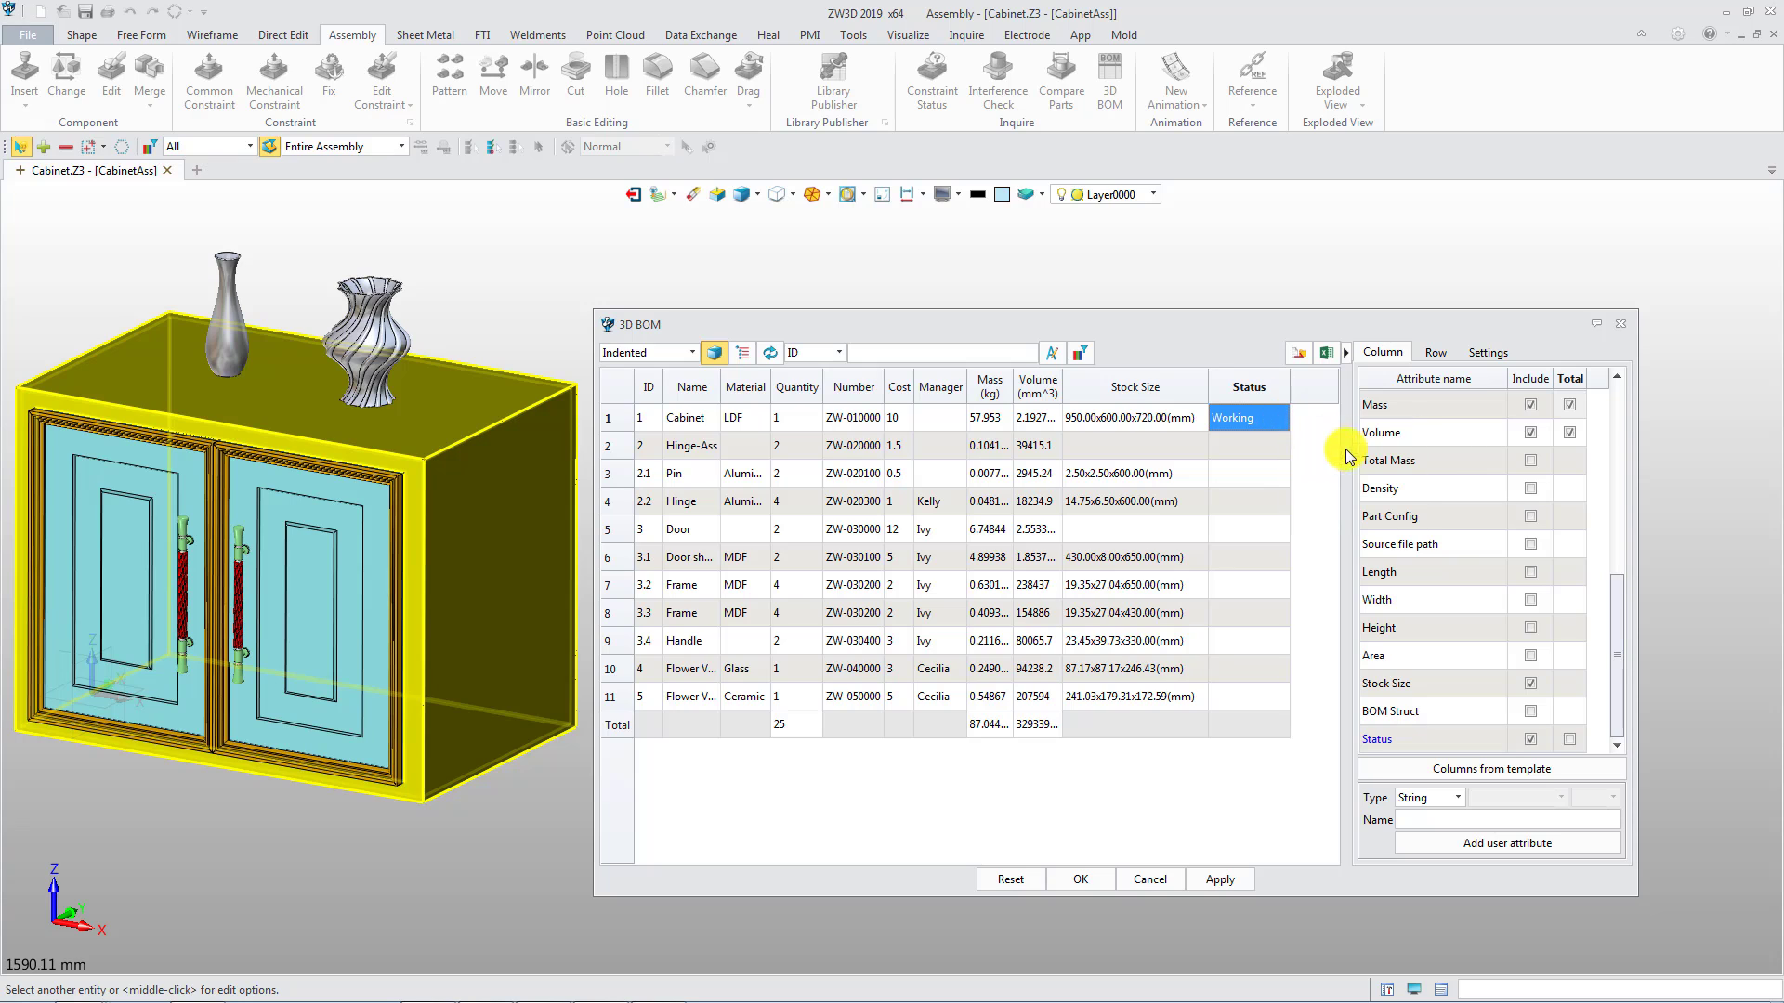
{"action": "left_click_drag", "start_coordinate": [1265, 444], "coordinate": [1268, 497]}
{"action": "right_click", "coordinate": [1268, 497]}
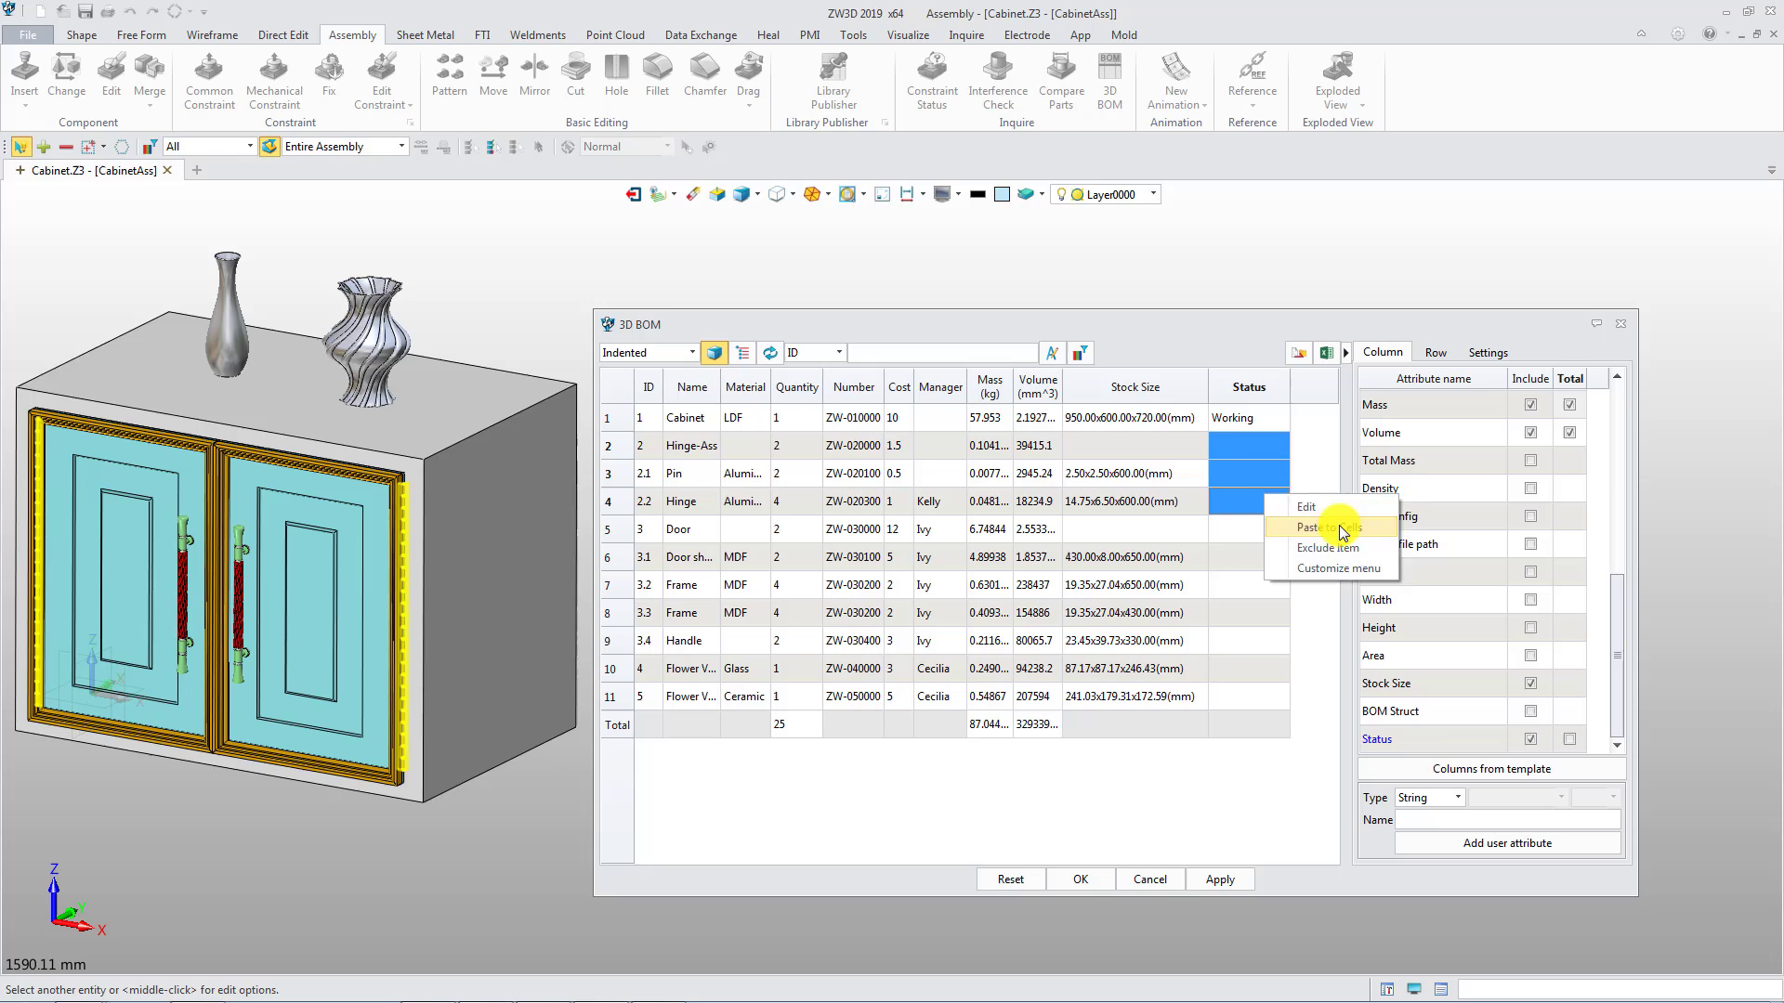
{"action": "left_click", "coordinate": [1329, 527]}
{"action": "left_click", "coordinate": [1261, 528]}
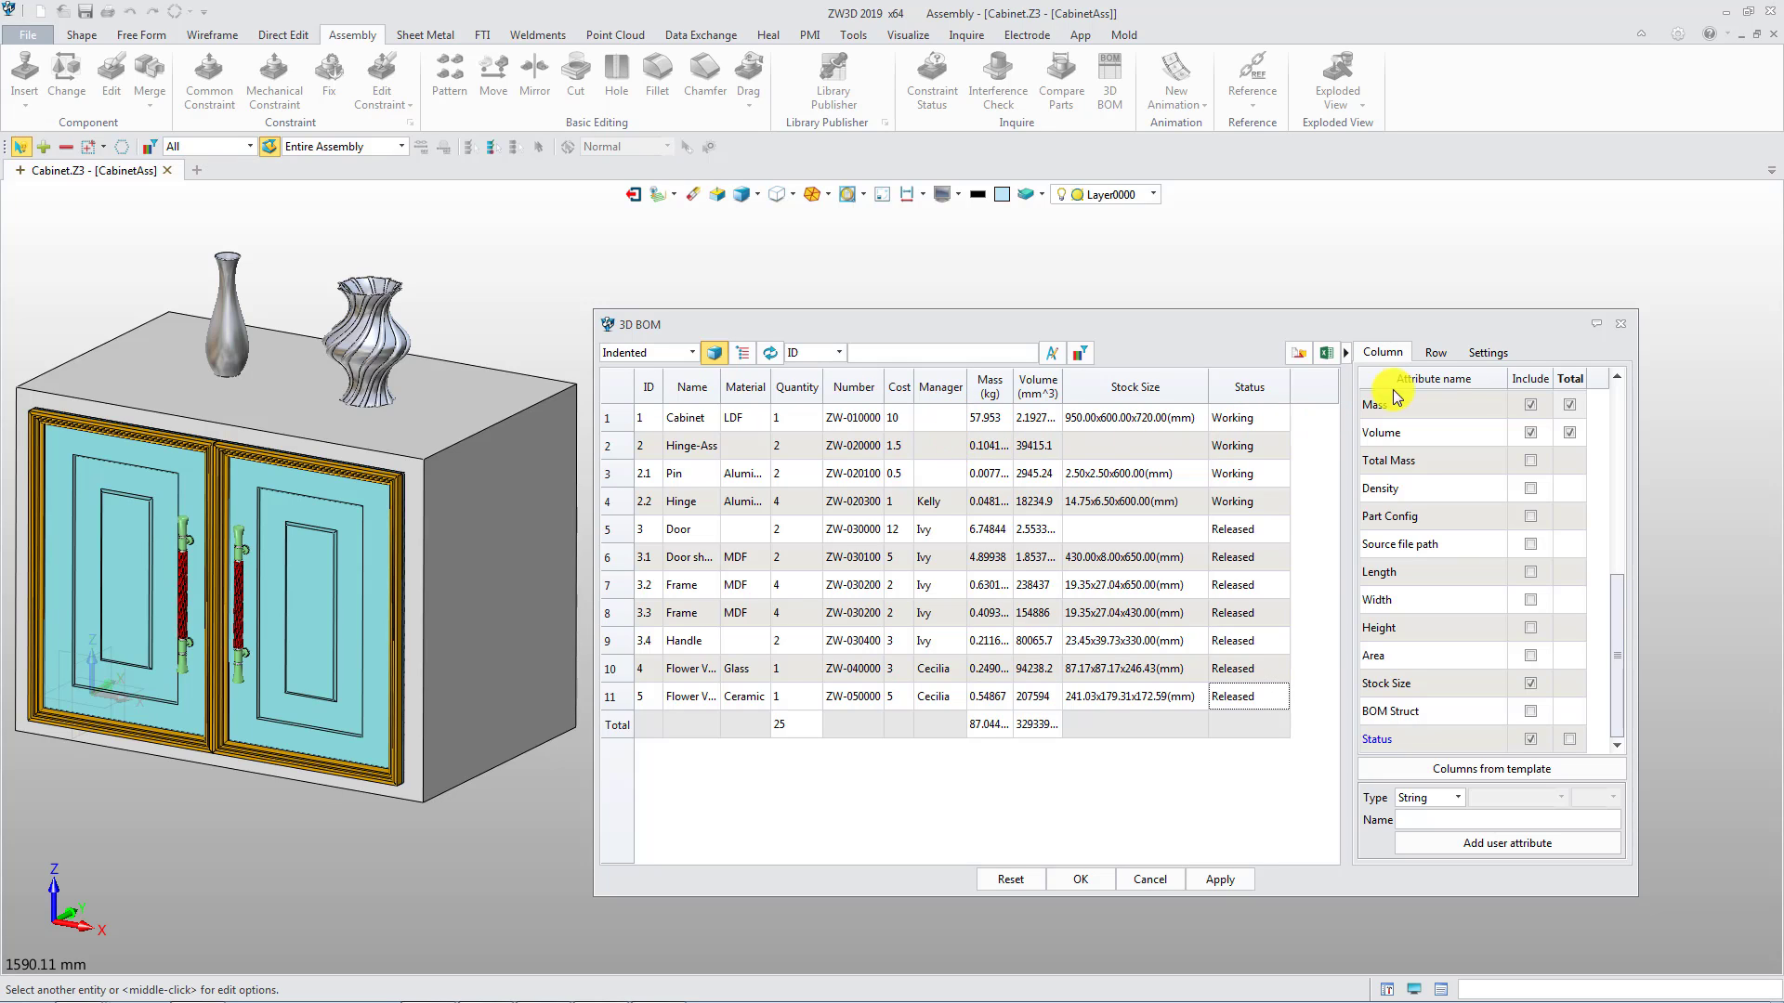
Step: Enable the preset attribute list and open Template.z3preset in Notepad
{"action": "left_click", "coordinate": [1487, 354]}
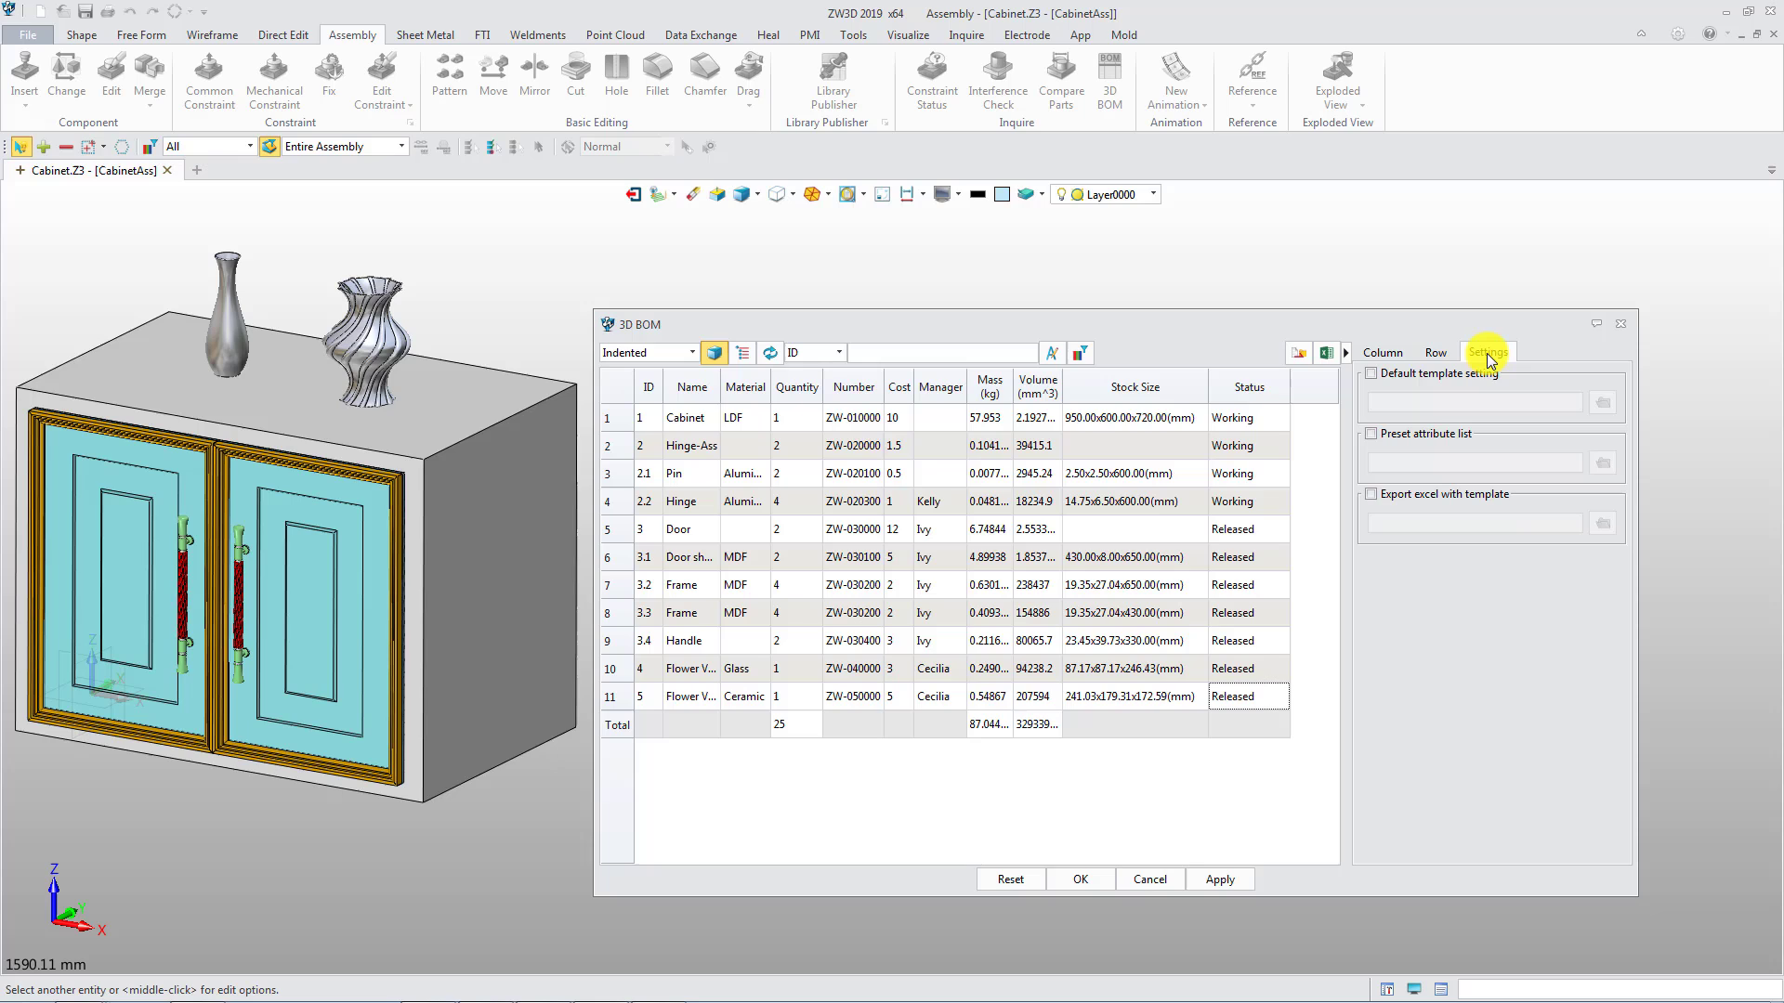
{"action": "left_click", "coordinate": [1455, 436]}
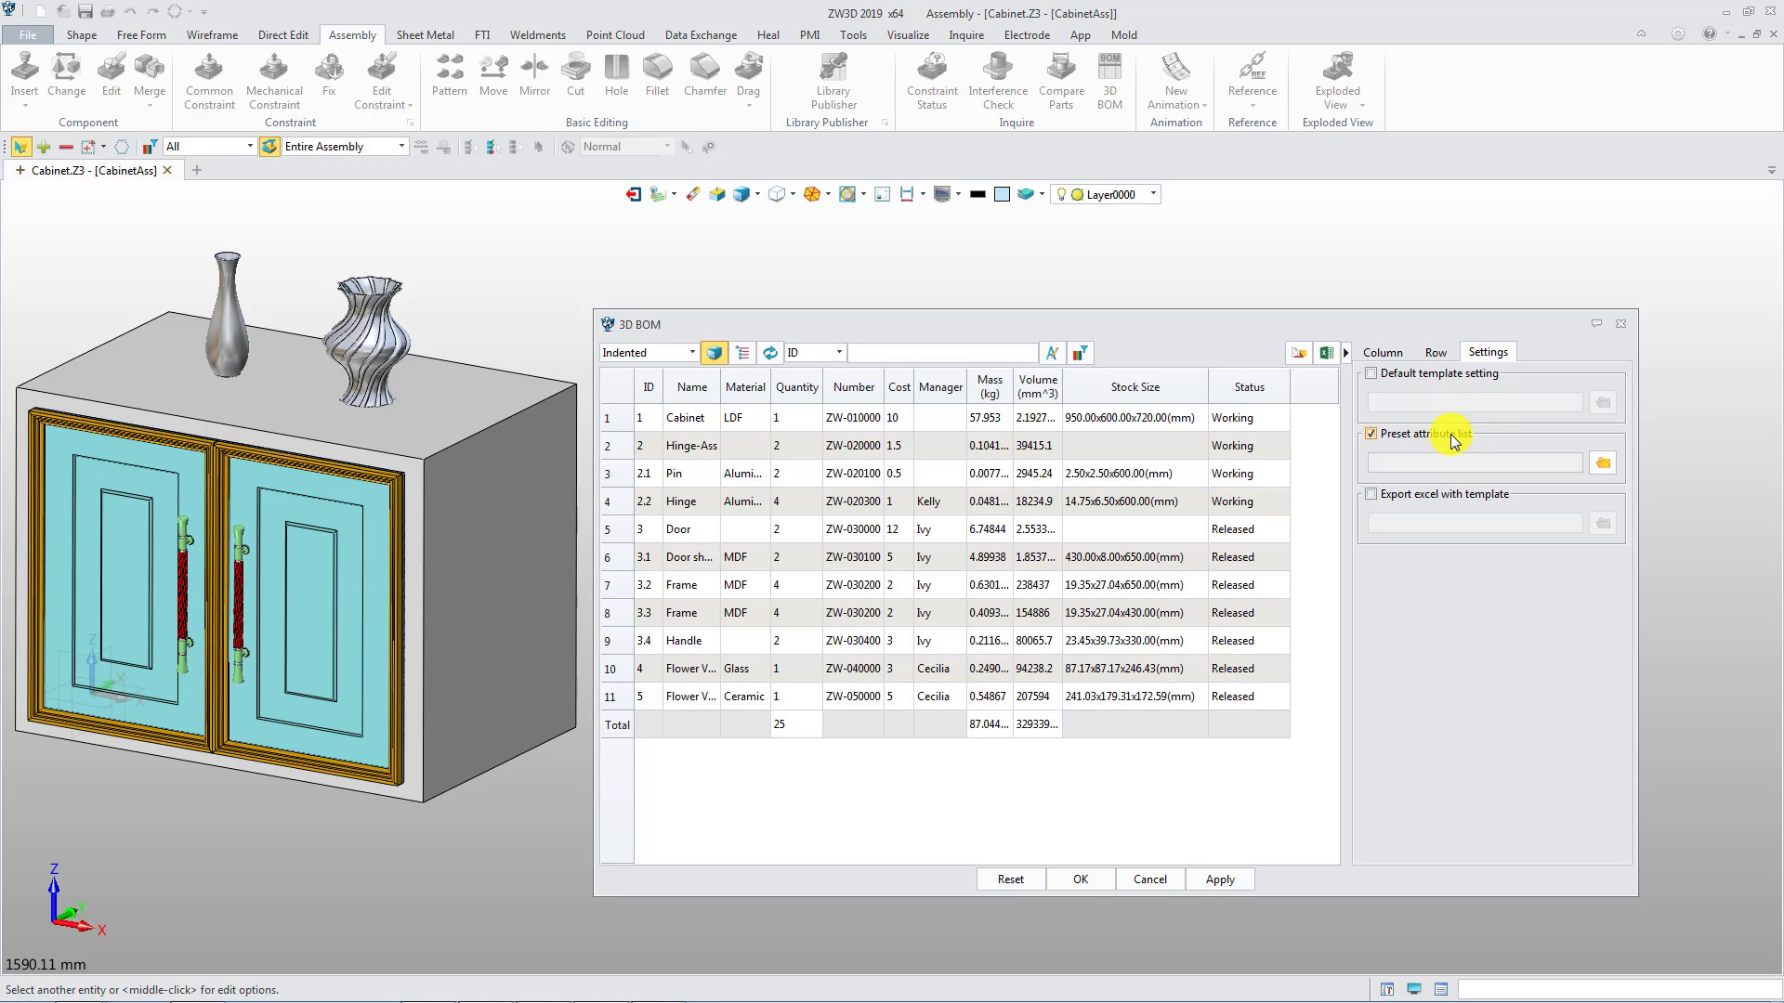
{"action": "left_click", "coordinate": [1604, 464]}
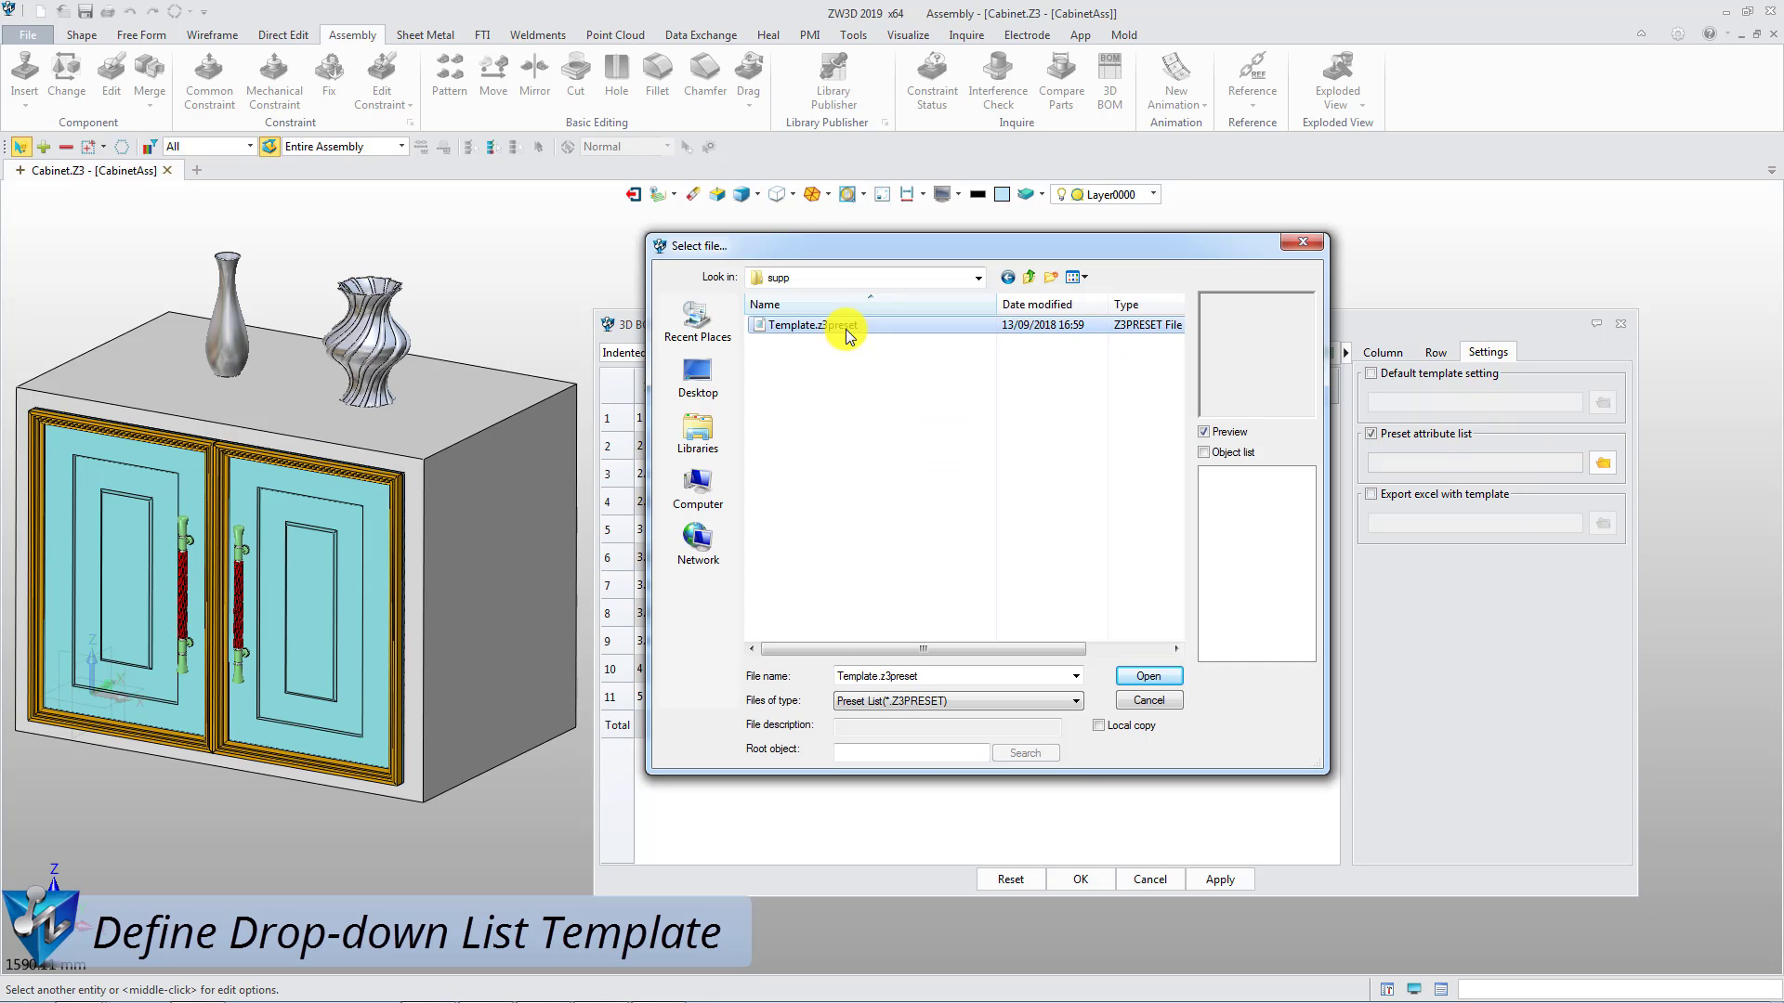
{"action": "right_click", "coordinate": [845, 327]}
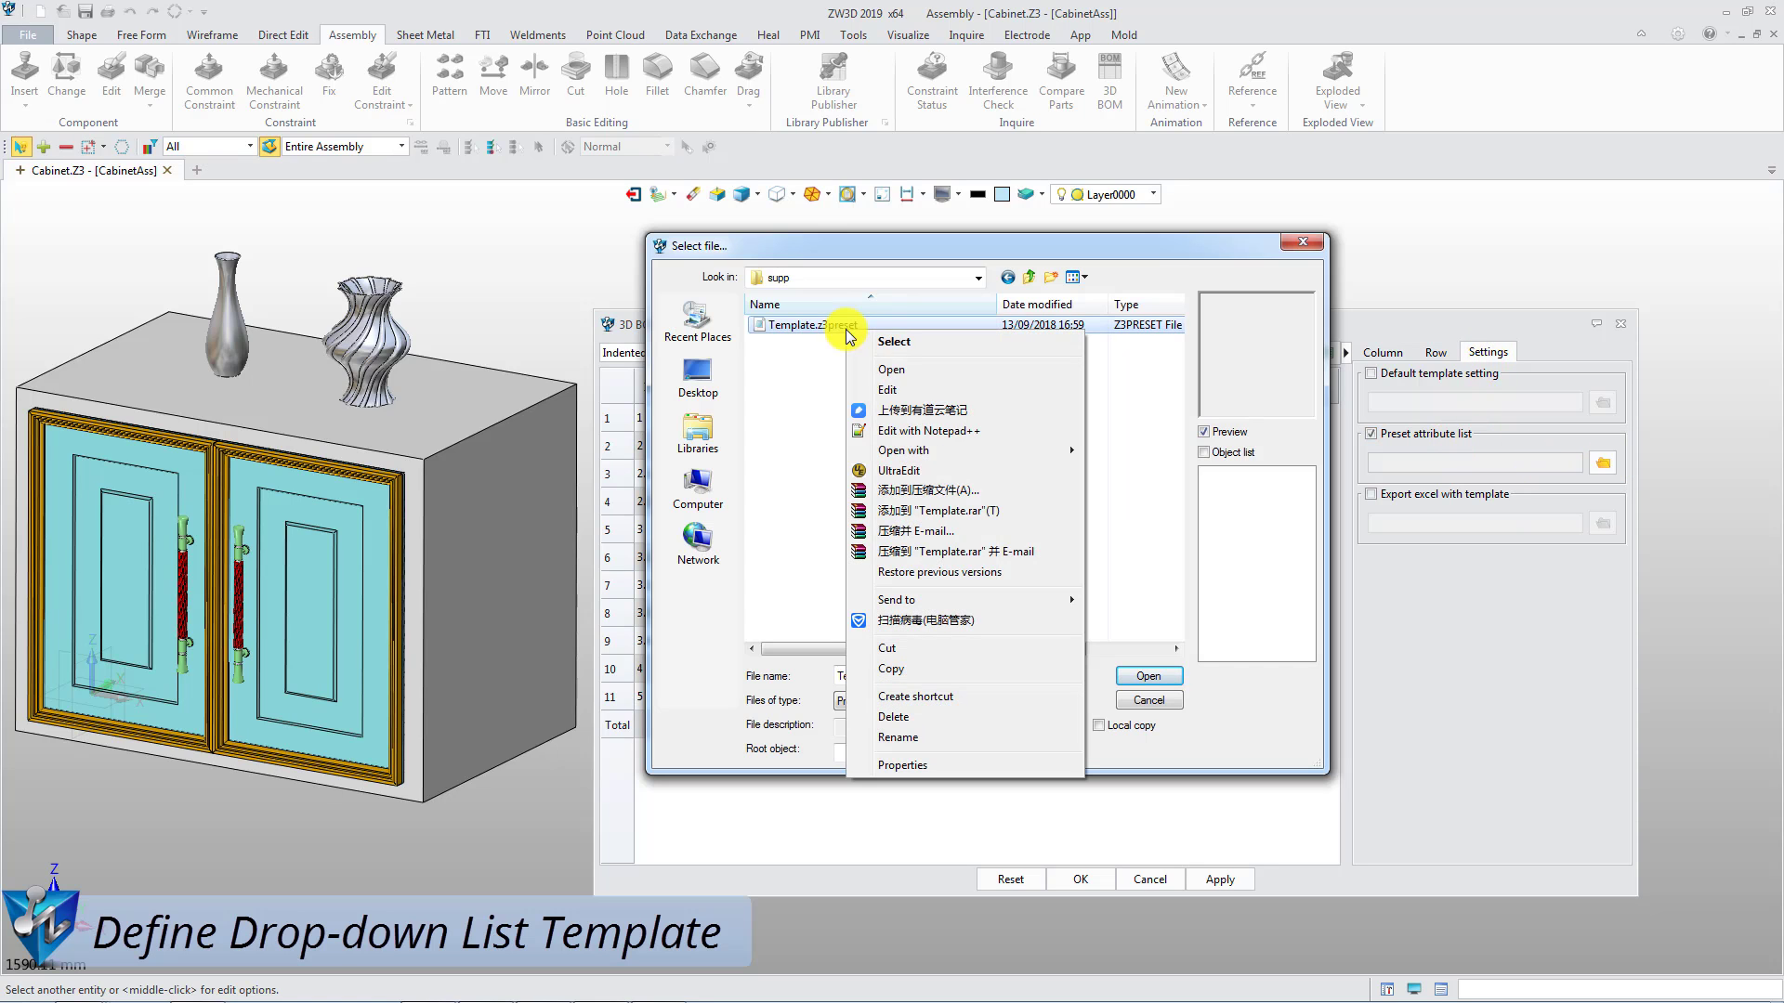
{"action": "left_click", "coordinate": [929, 389]}
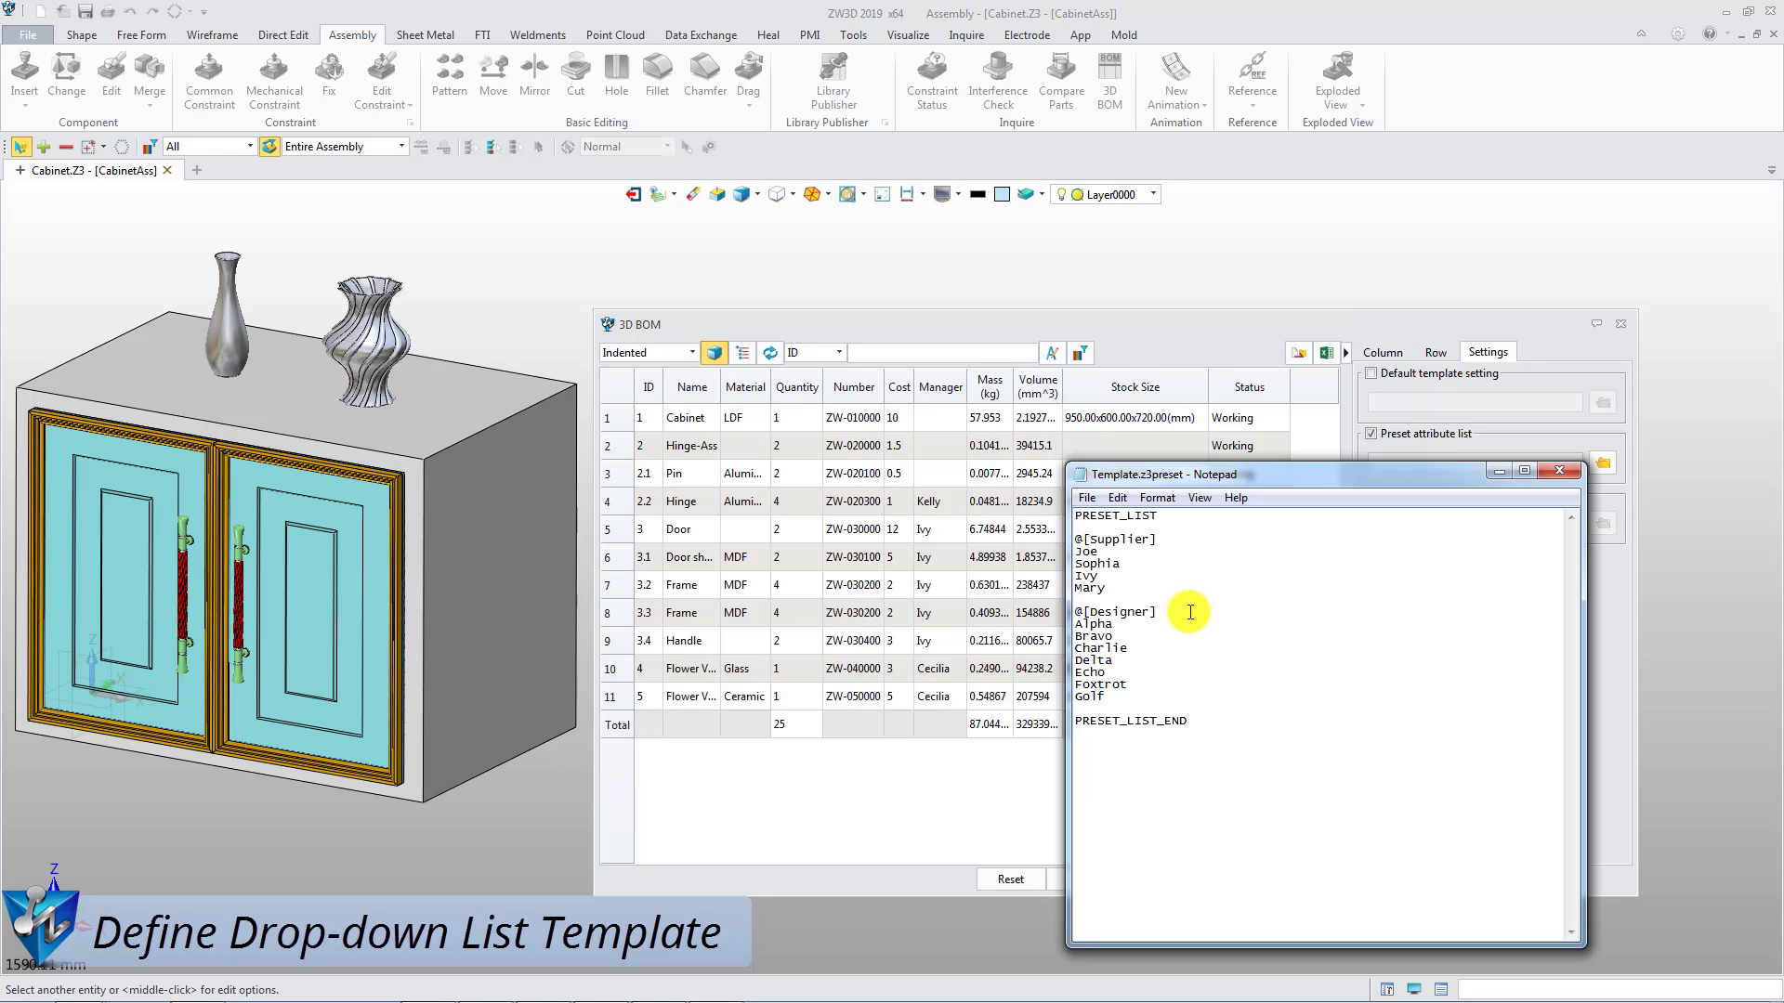
Step: Paste a five-name @[Manager] block after the Designer list in the template
{"action": "left_click", "coordinate": [1145, 695]}
{"action": "key", "text": "Return"}
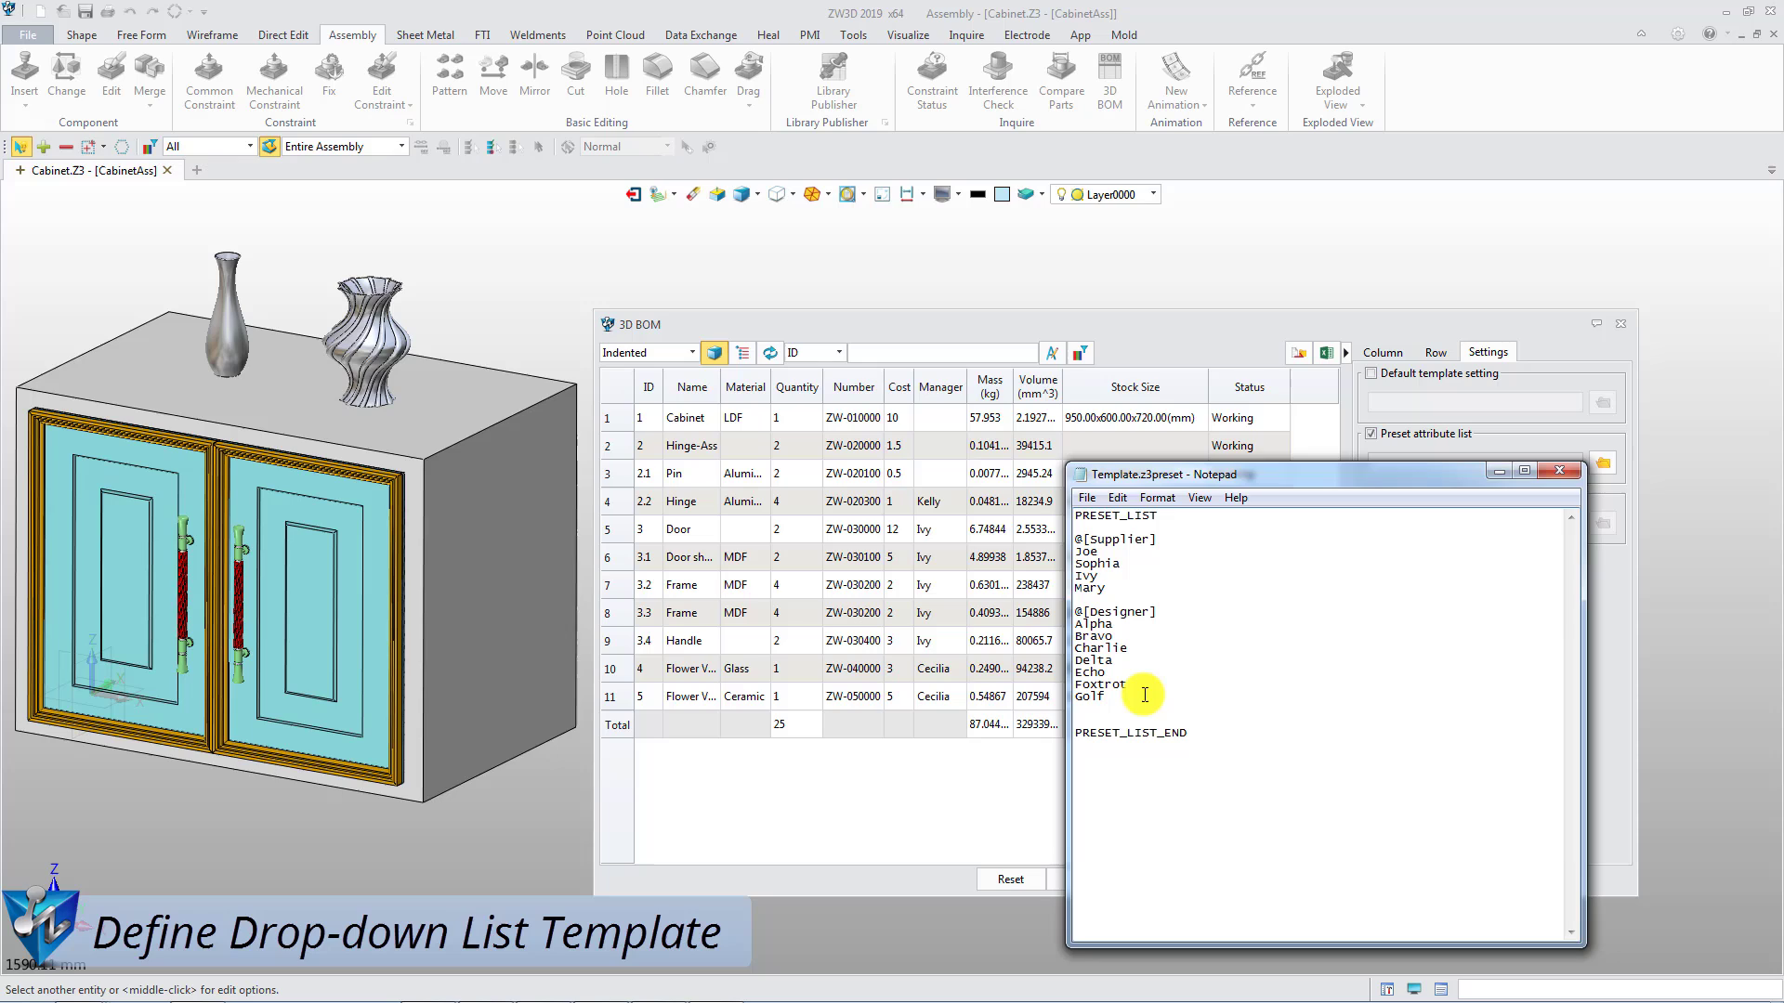
{"action": "key", "text": "Return"}
{"action": "type", "text": "@[Manager] Jack Kelly Mike Ivy Kate"}
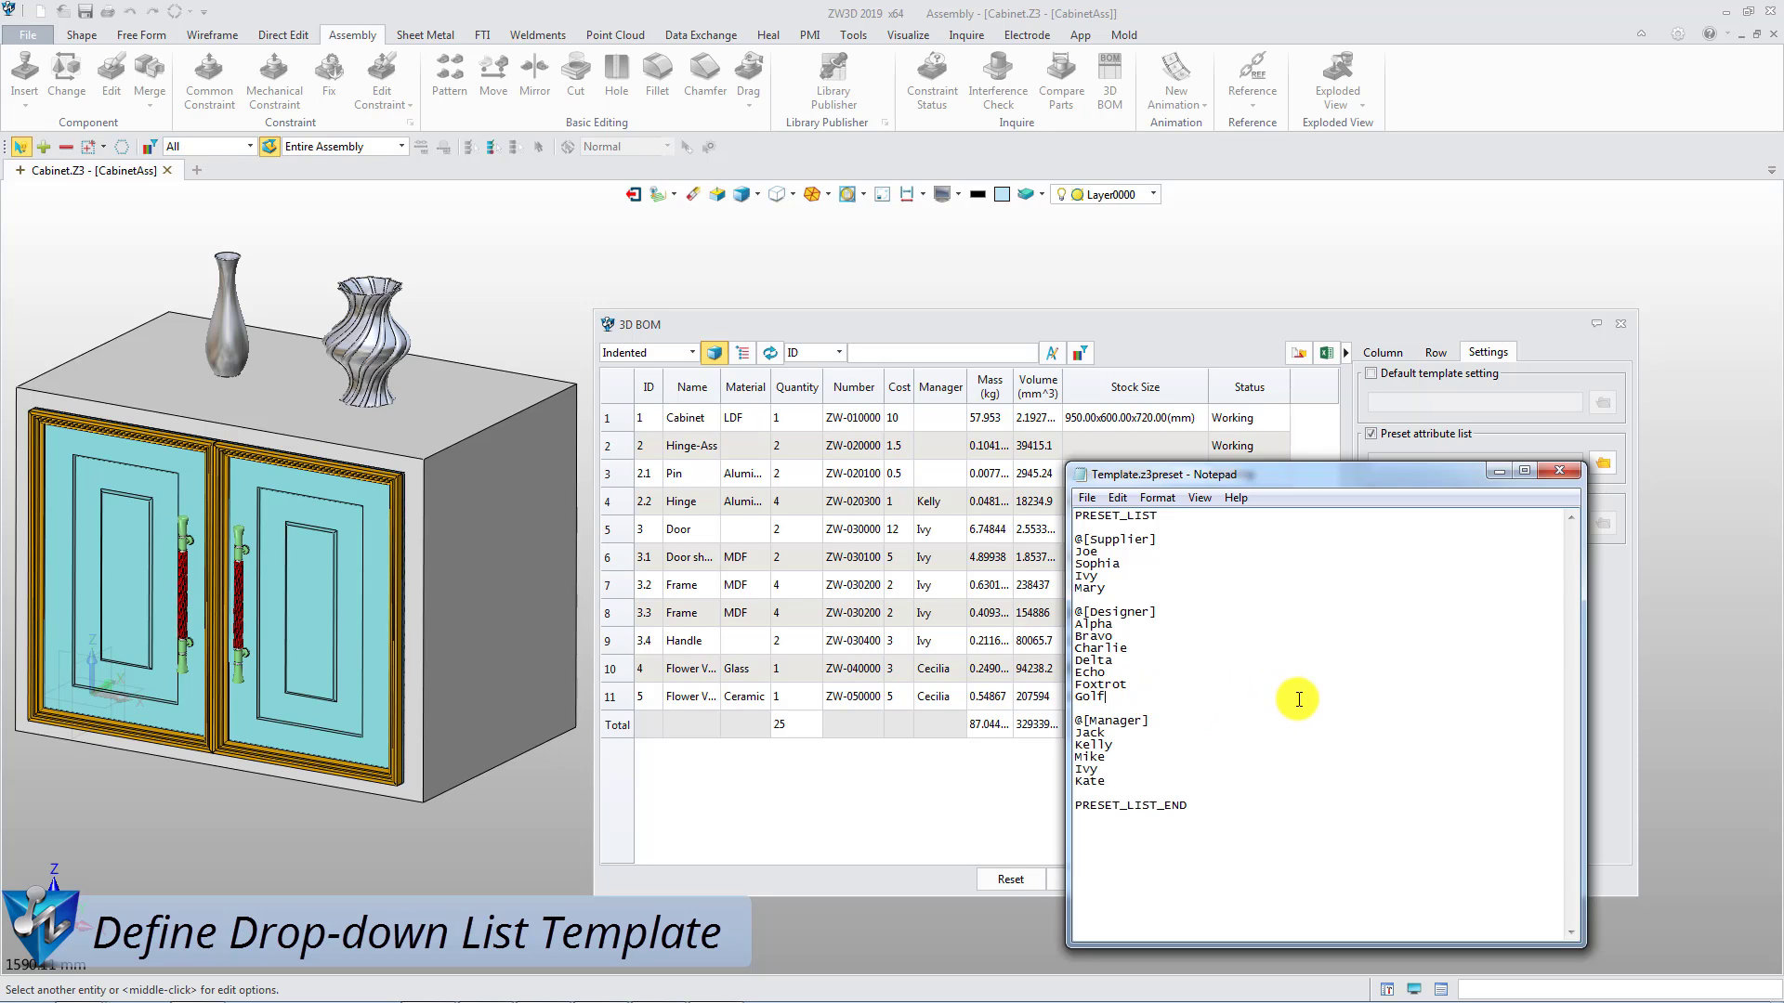
Step: Close Notepad and pick preset managers for the Cabinet, hinge assembly and Pin rows
{"action": "left_click", "coordinate": [1557, 477]}
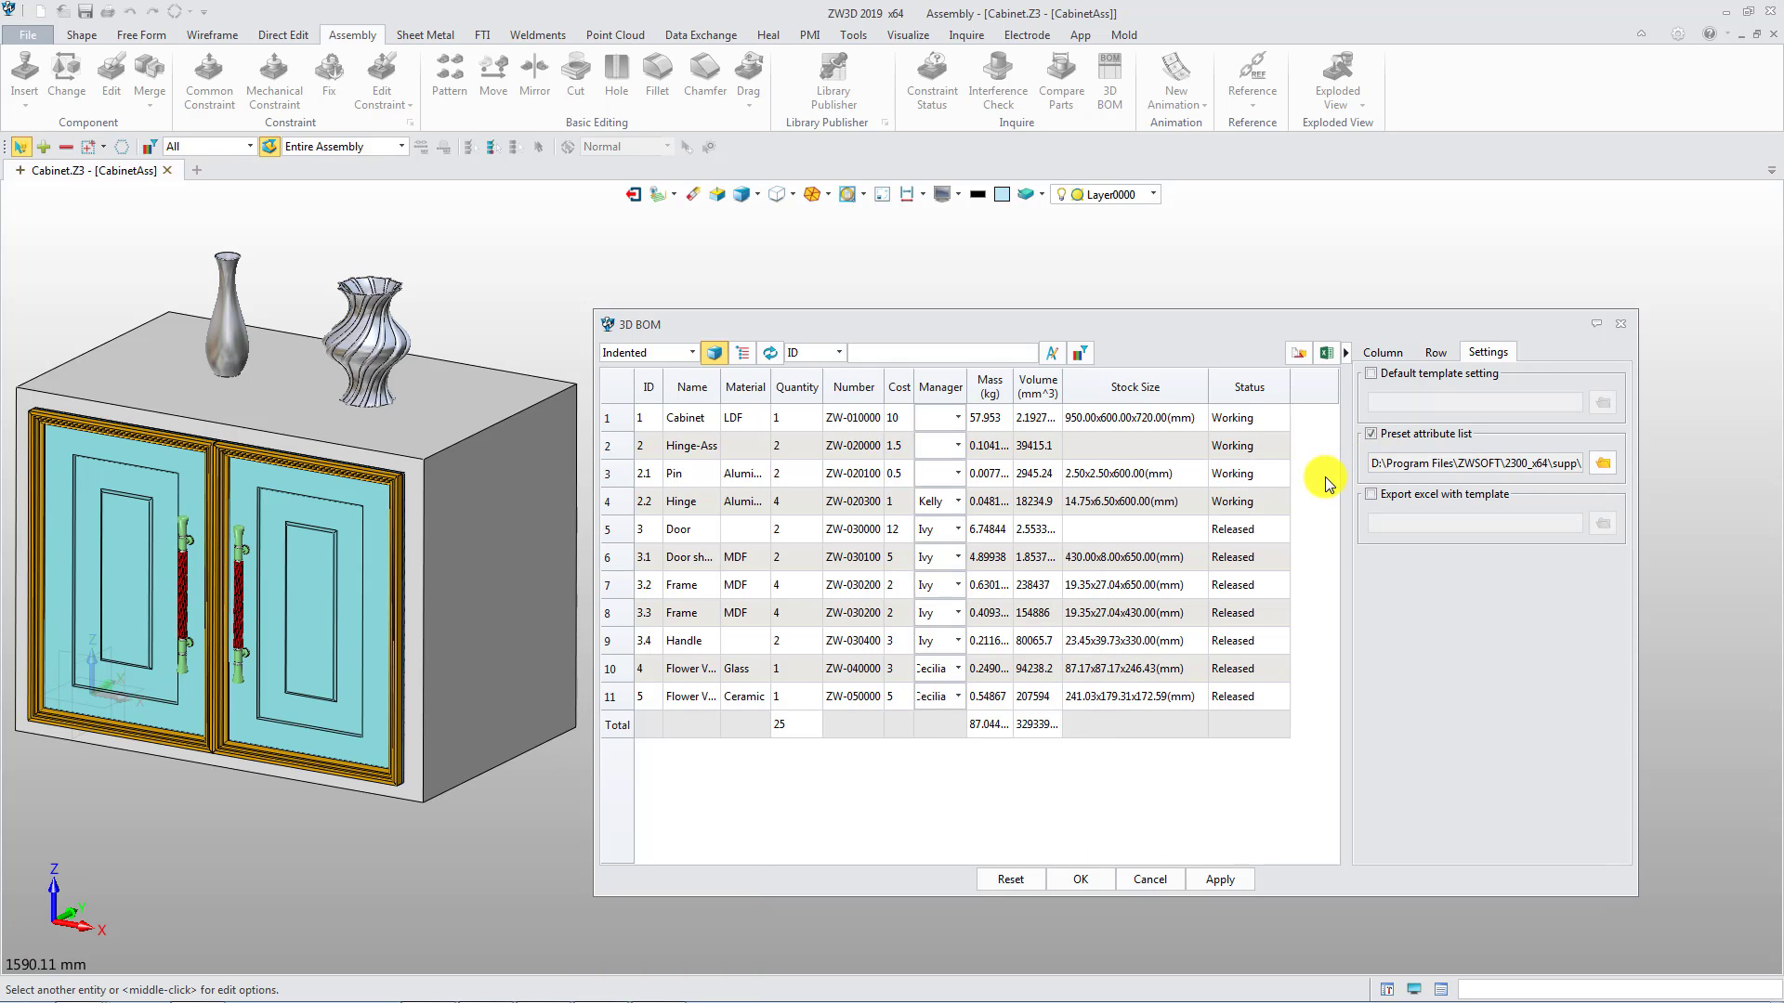
{"action": "left_click", "coordinate": [958, 418]}
{"action": "left_click", "coordinate": [962, 444]}
{"action": "left_click", "coordinate": [959, 445]}
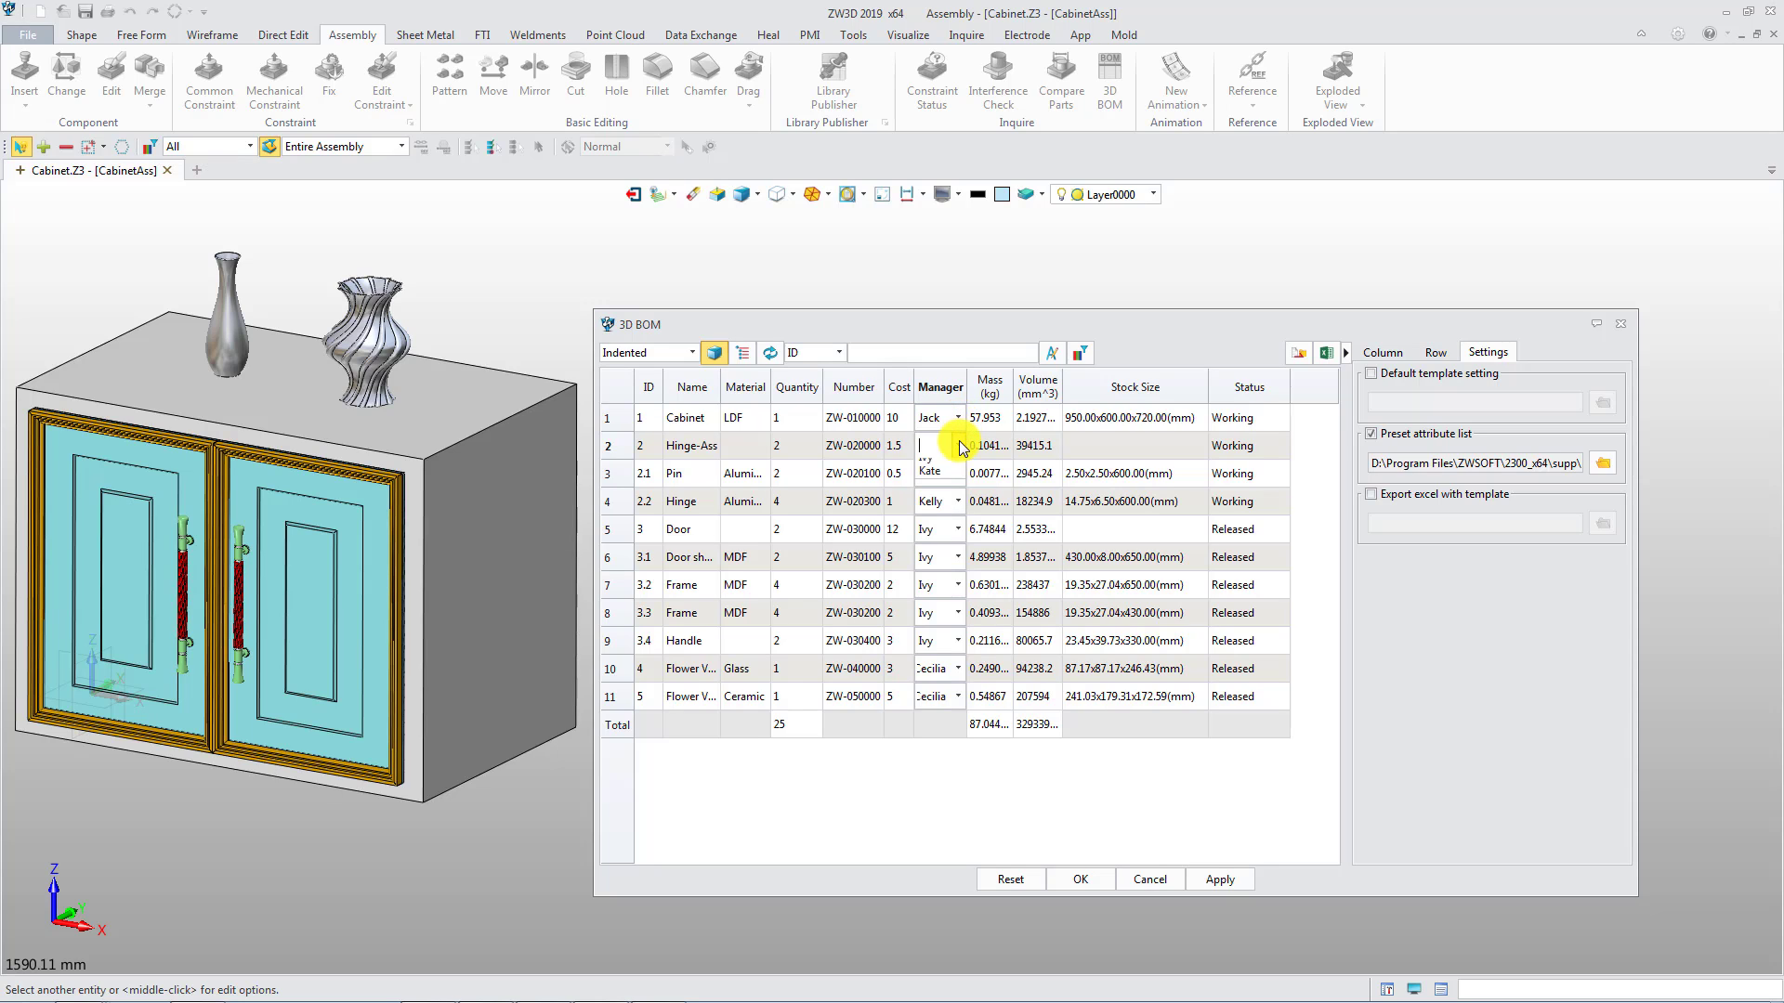
{"action": "left_click", "coordinate": [962, 476]}
{"action": "left_click", "coordinate": [958, 474]}
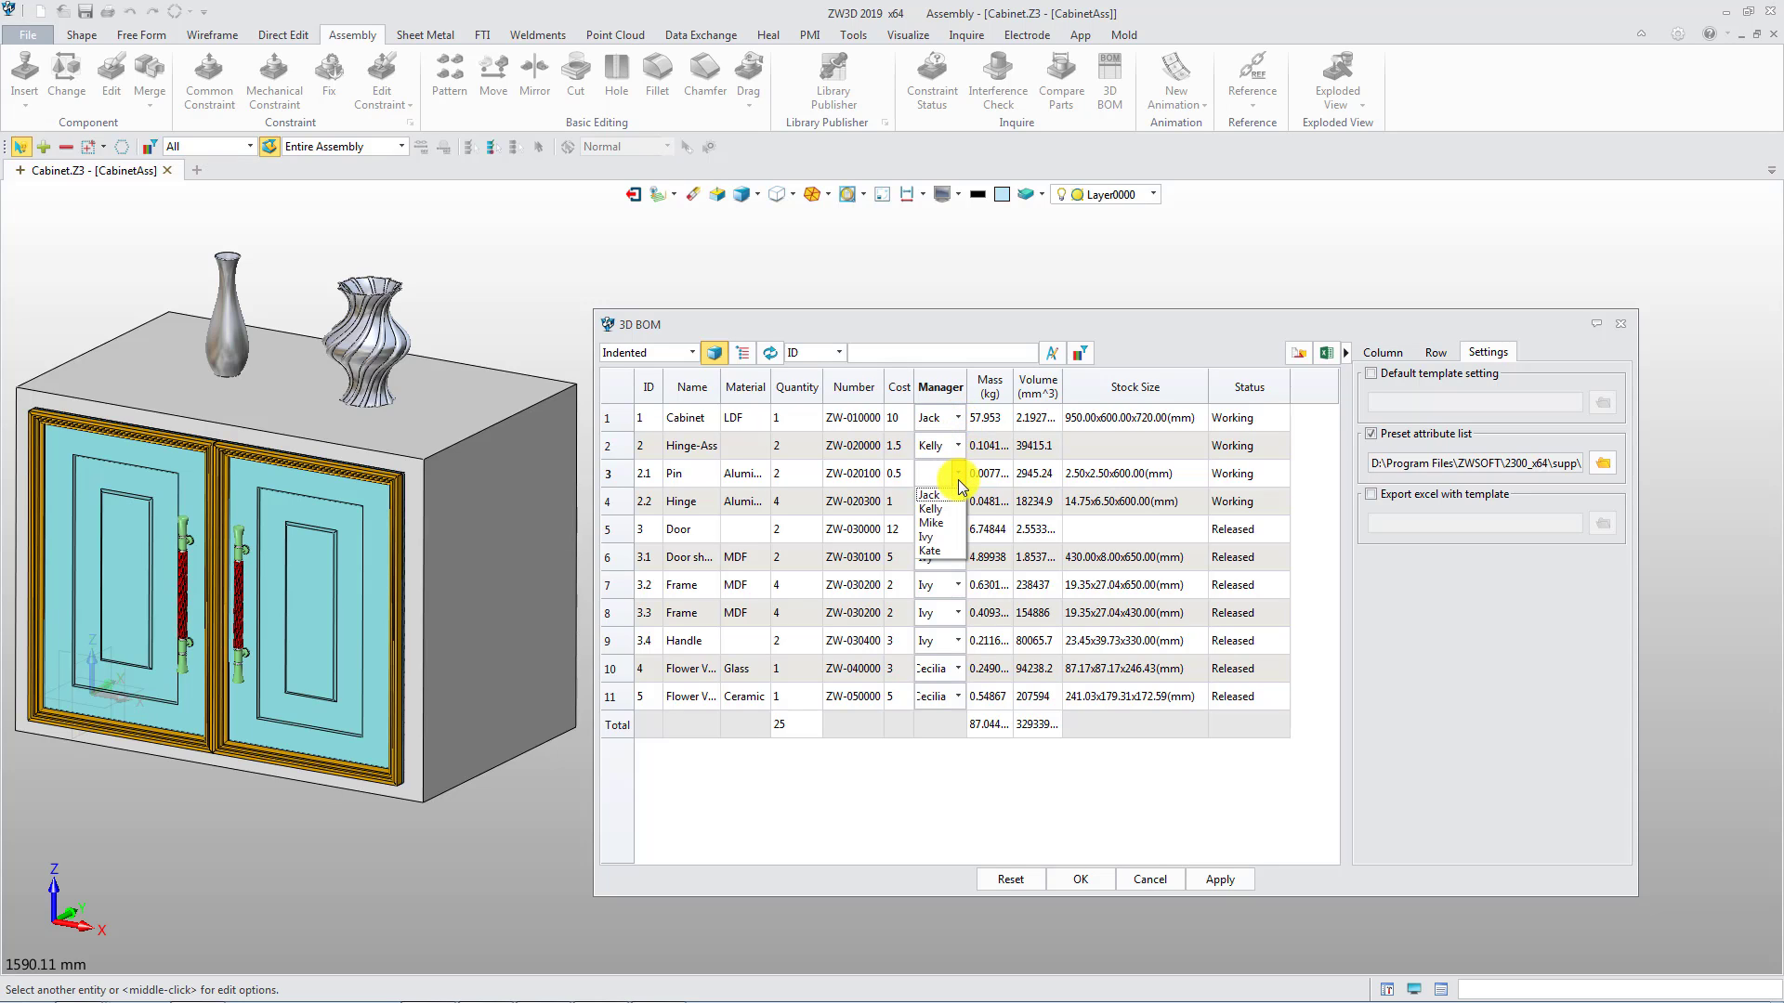
{"action": "left_click", "coordinate": [956, 504]}
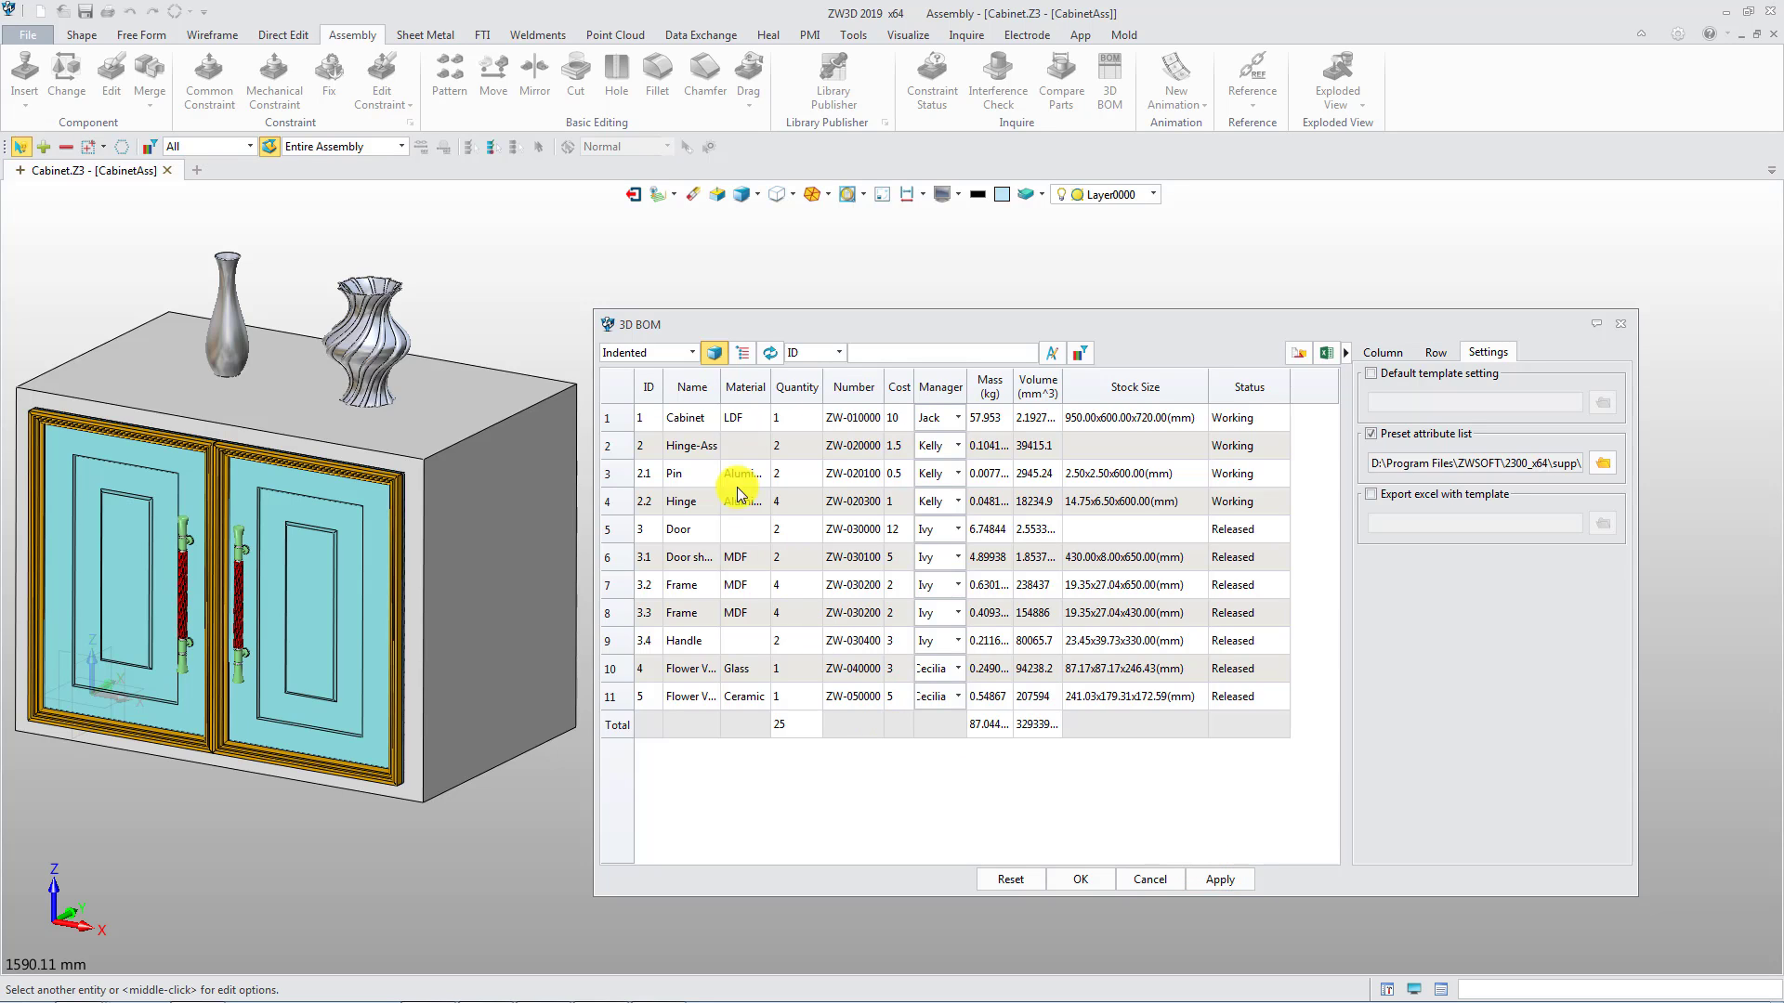
Step: Open the Cabinet's Part Attributes and check its Manager, Status and physical data (LDF, 57.95 kg)
{"action": "right_click", "coordinate": [714, 424]}
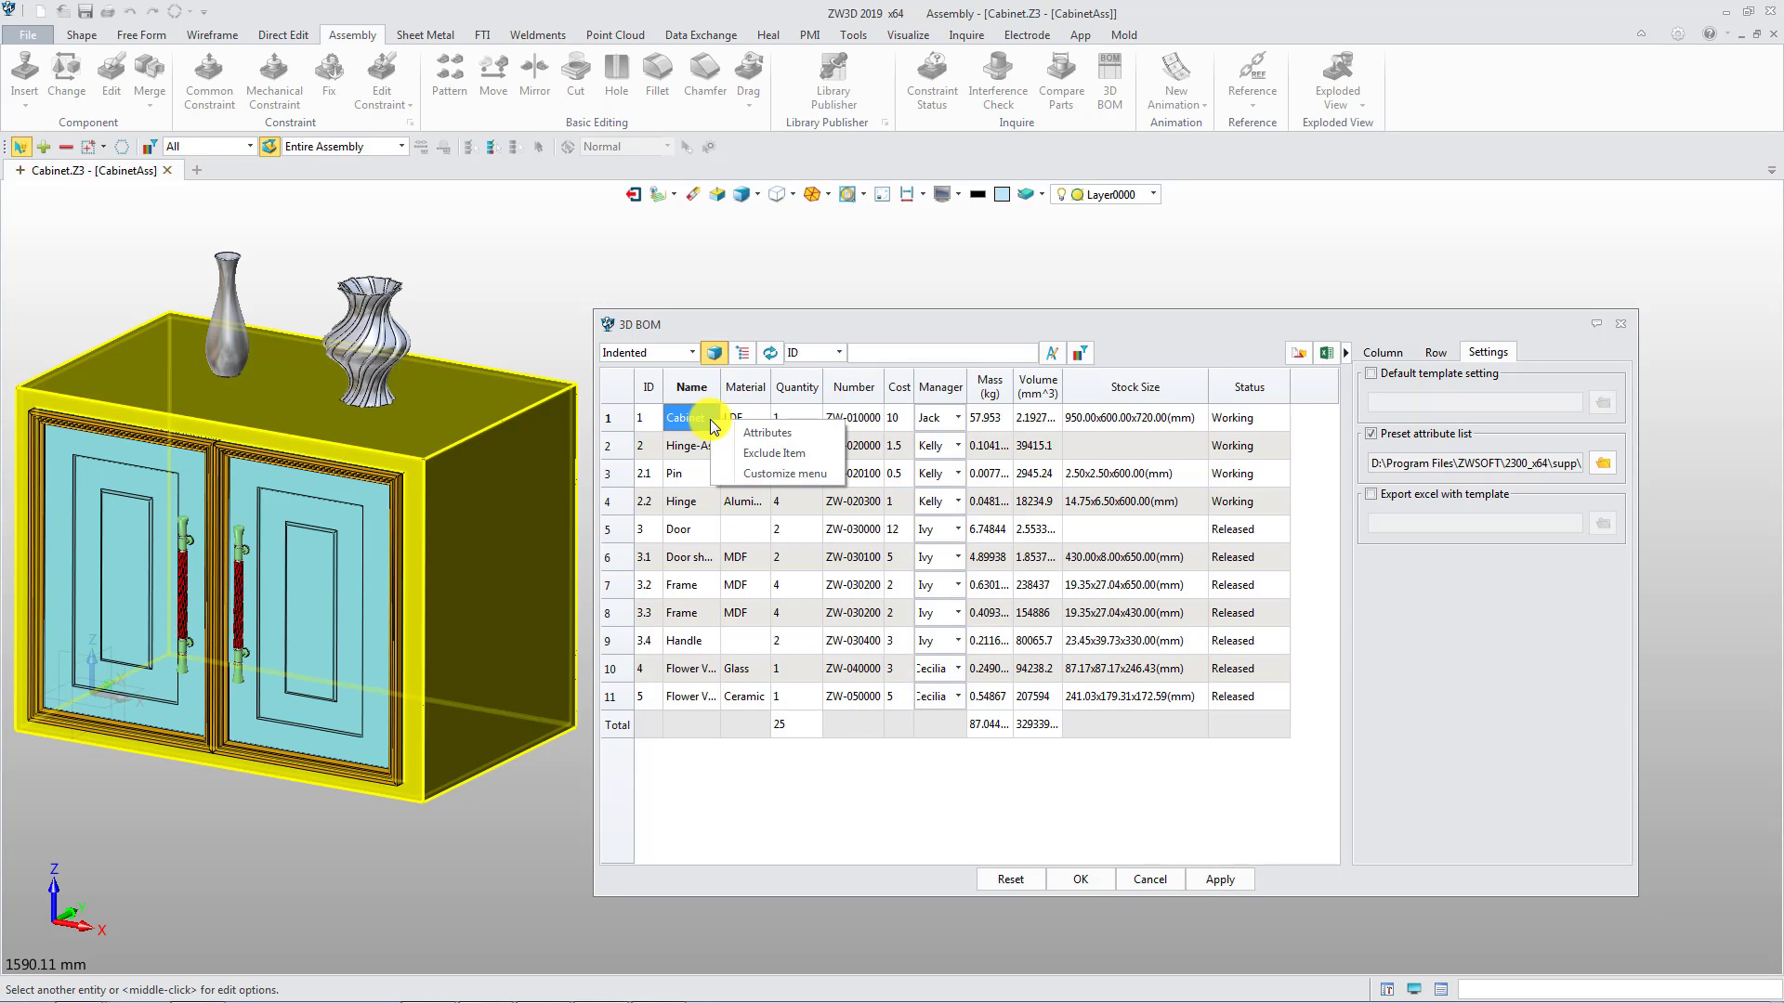
{"action": "left_click", "coordinate": [771, 433]}
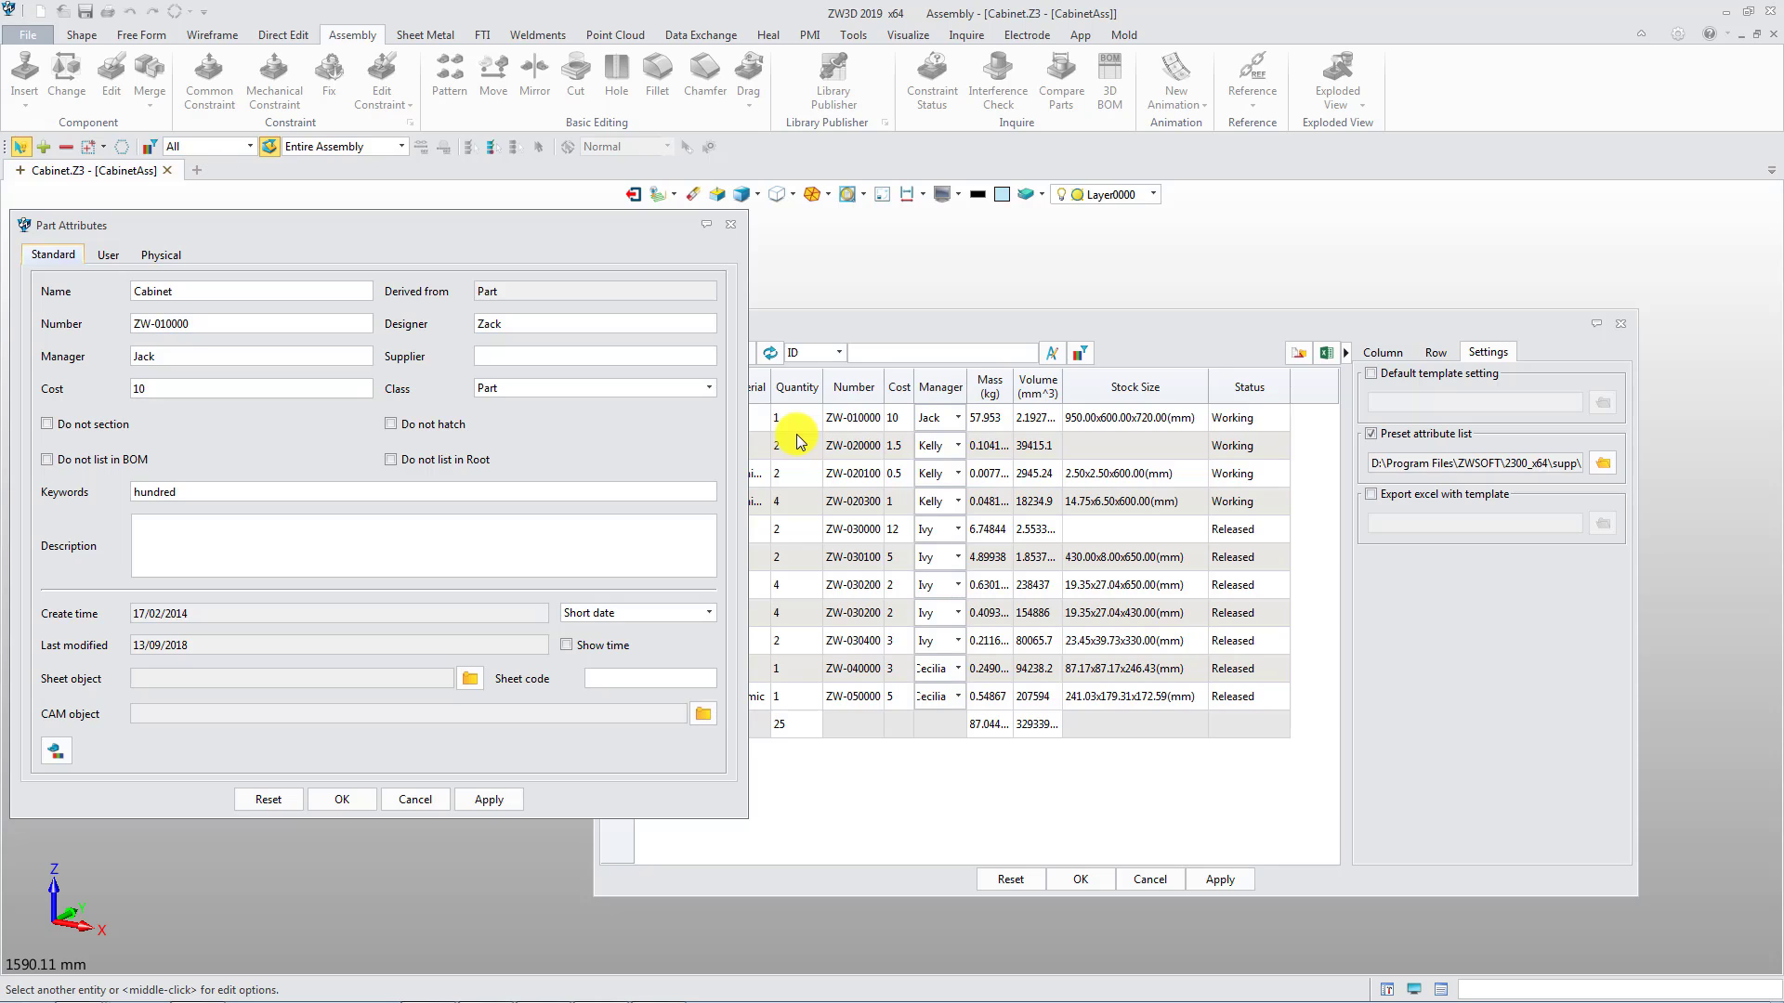
{"action": "left_click", "coordinate": [238, 359]}
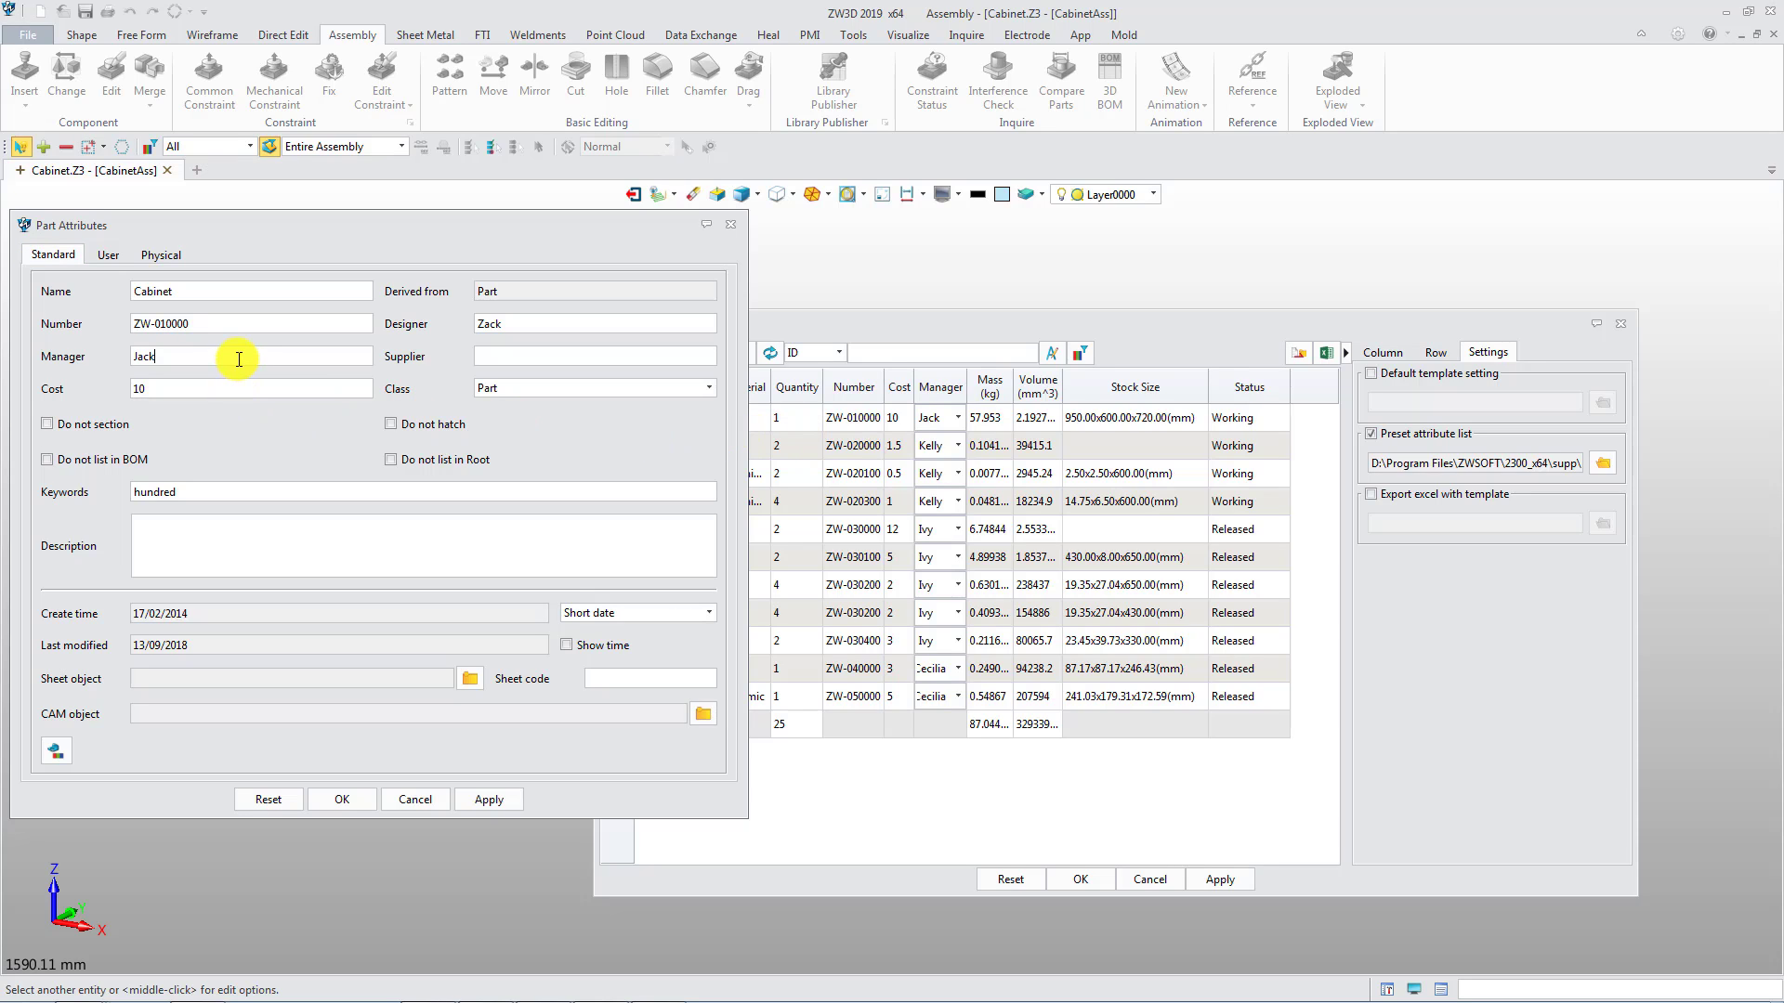
{"action": "left_click", "coordinate": [111, 259]}
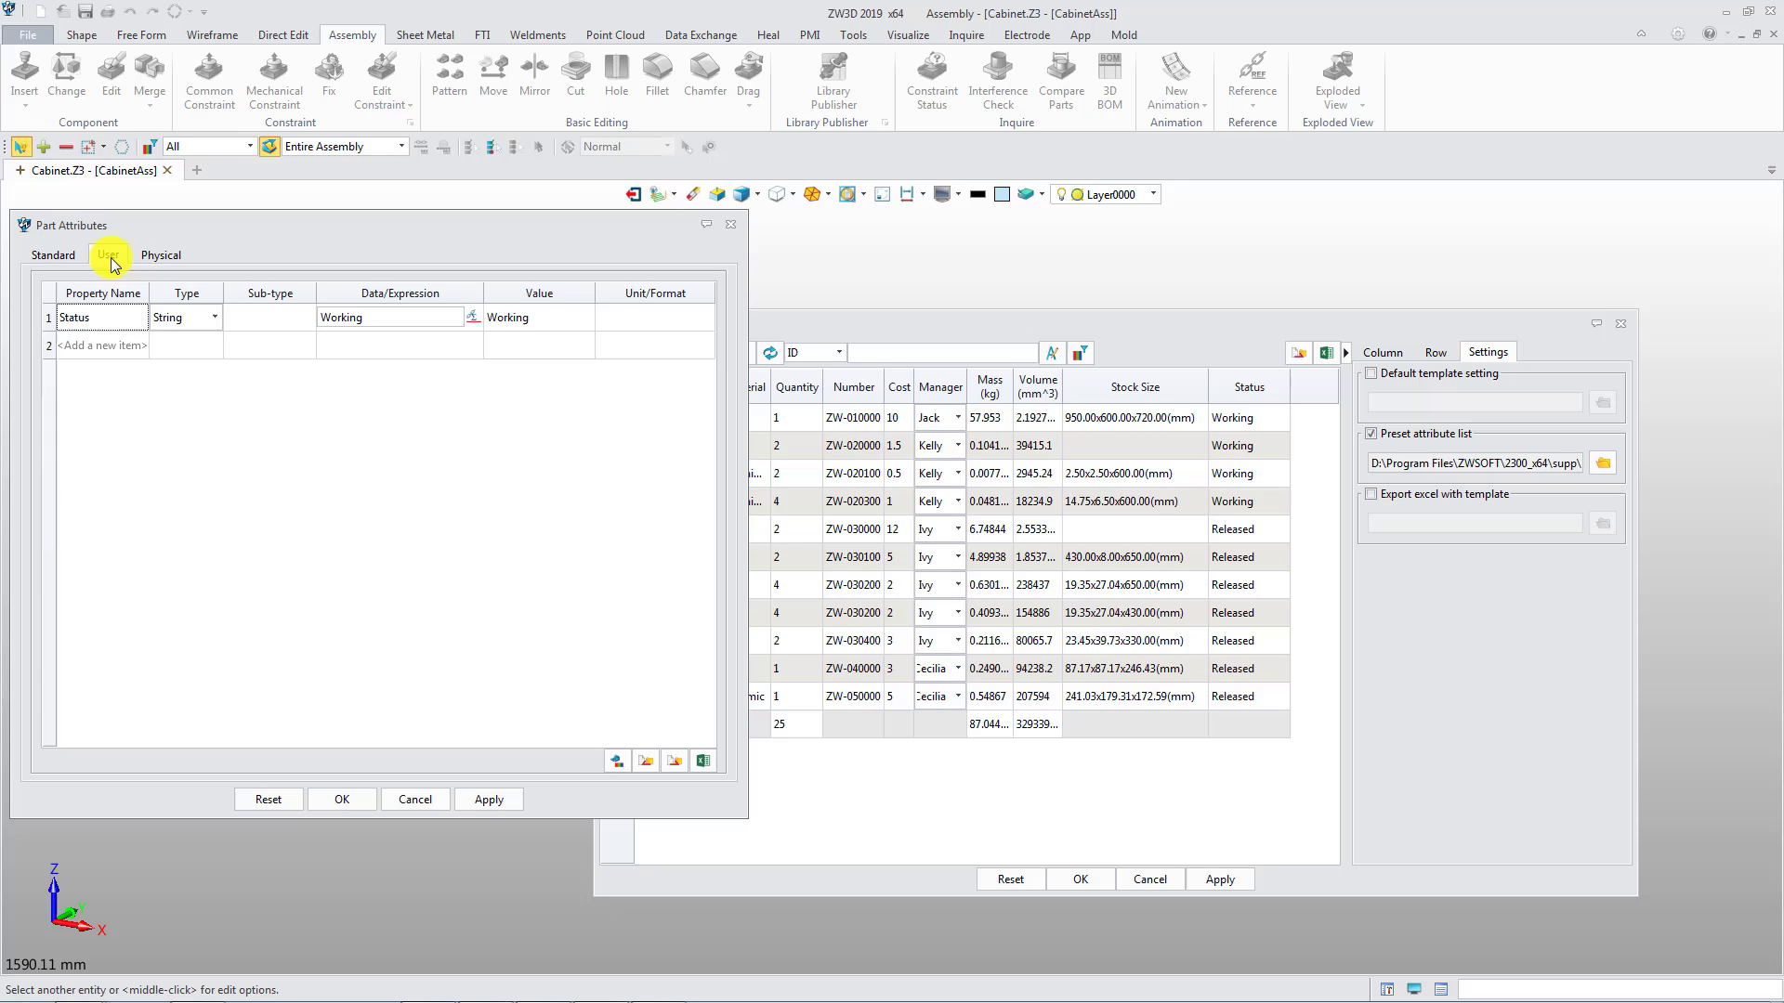
{"action": "left_click", "coordinate": [558, 319]}
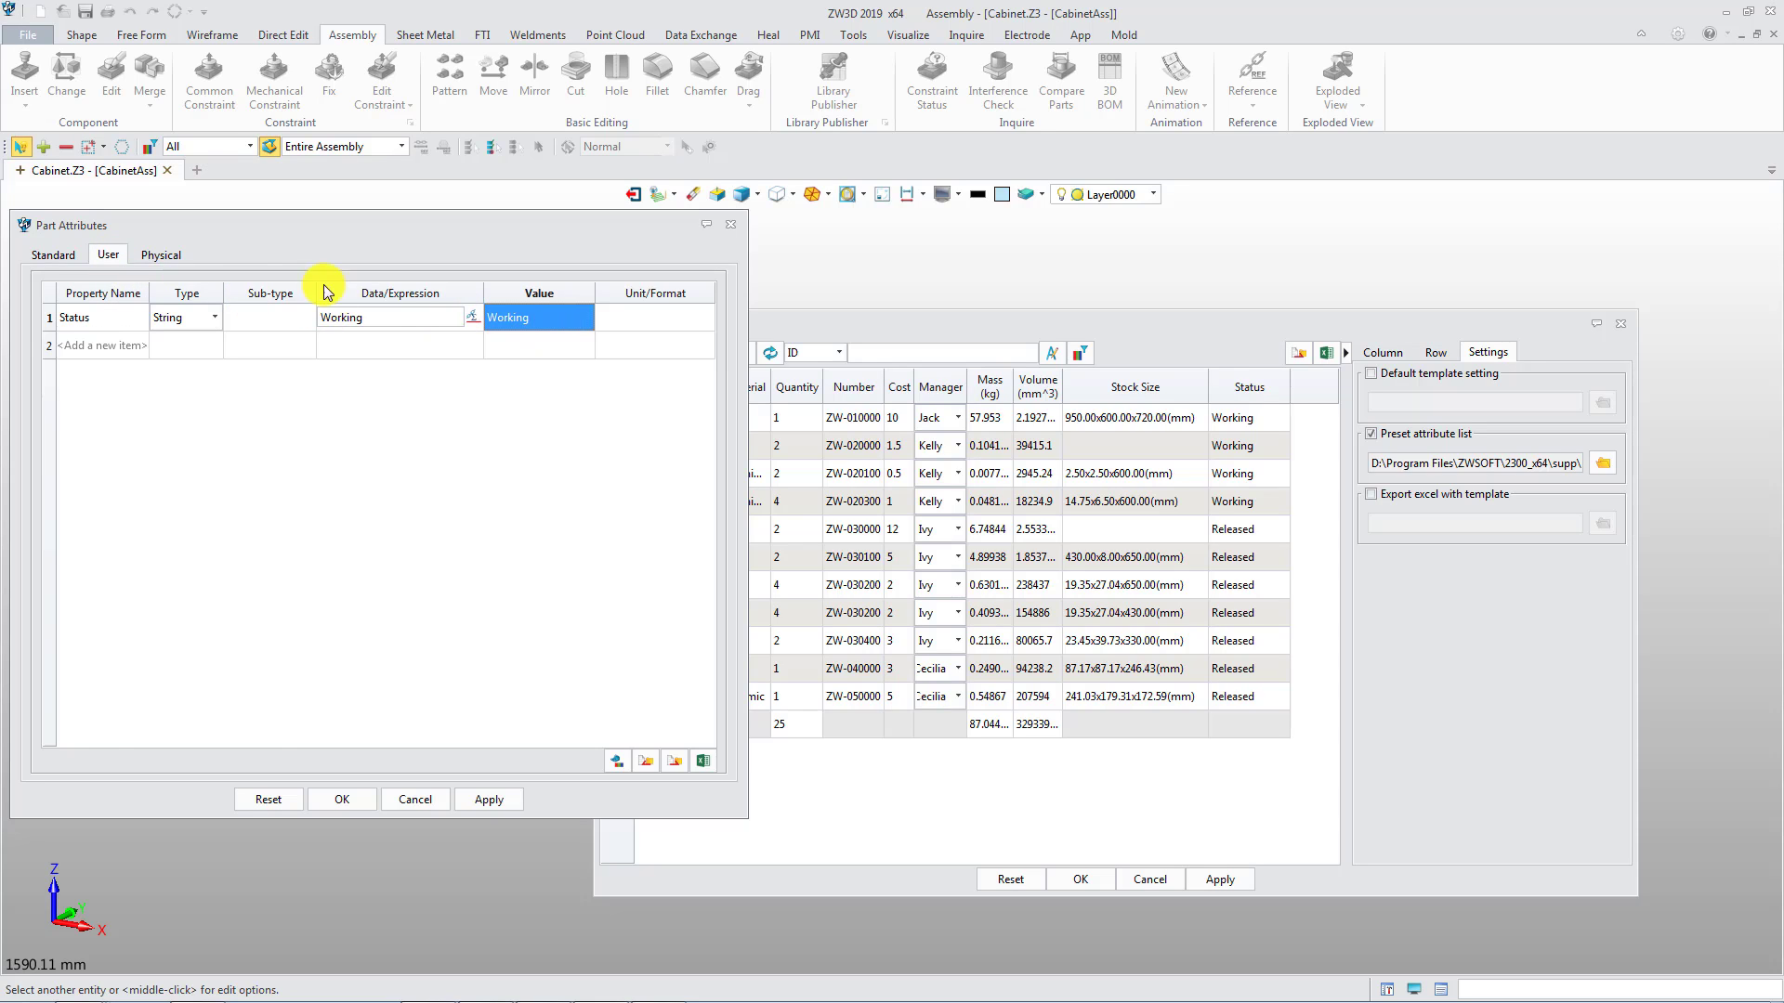
{"action": "left_click", "coordinate": [176, 256]}
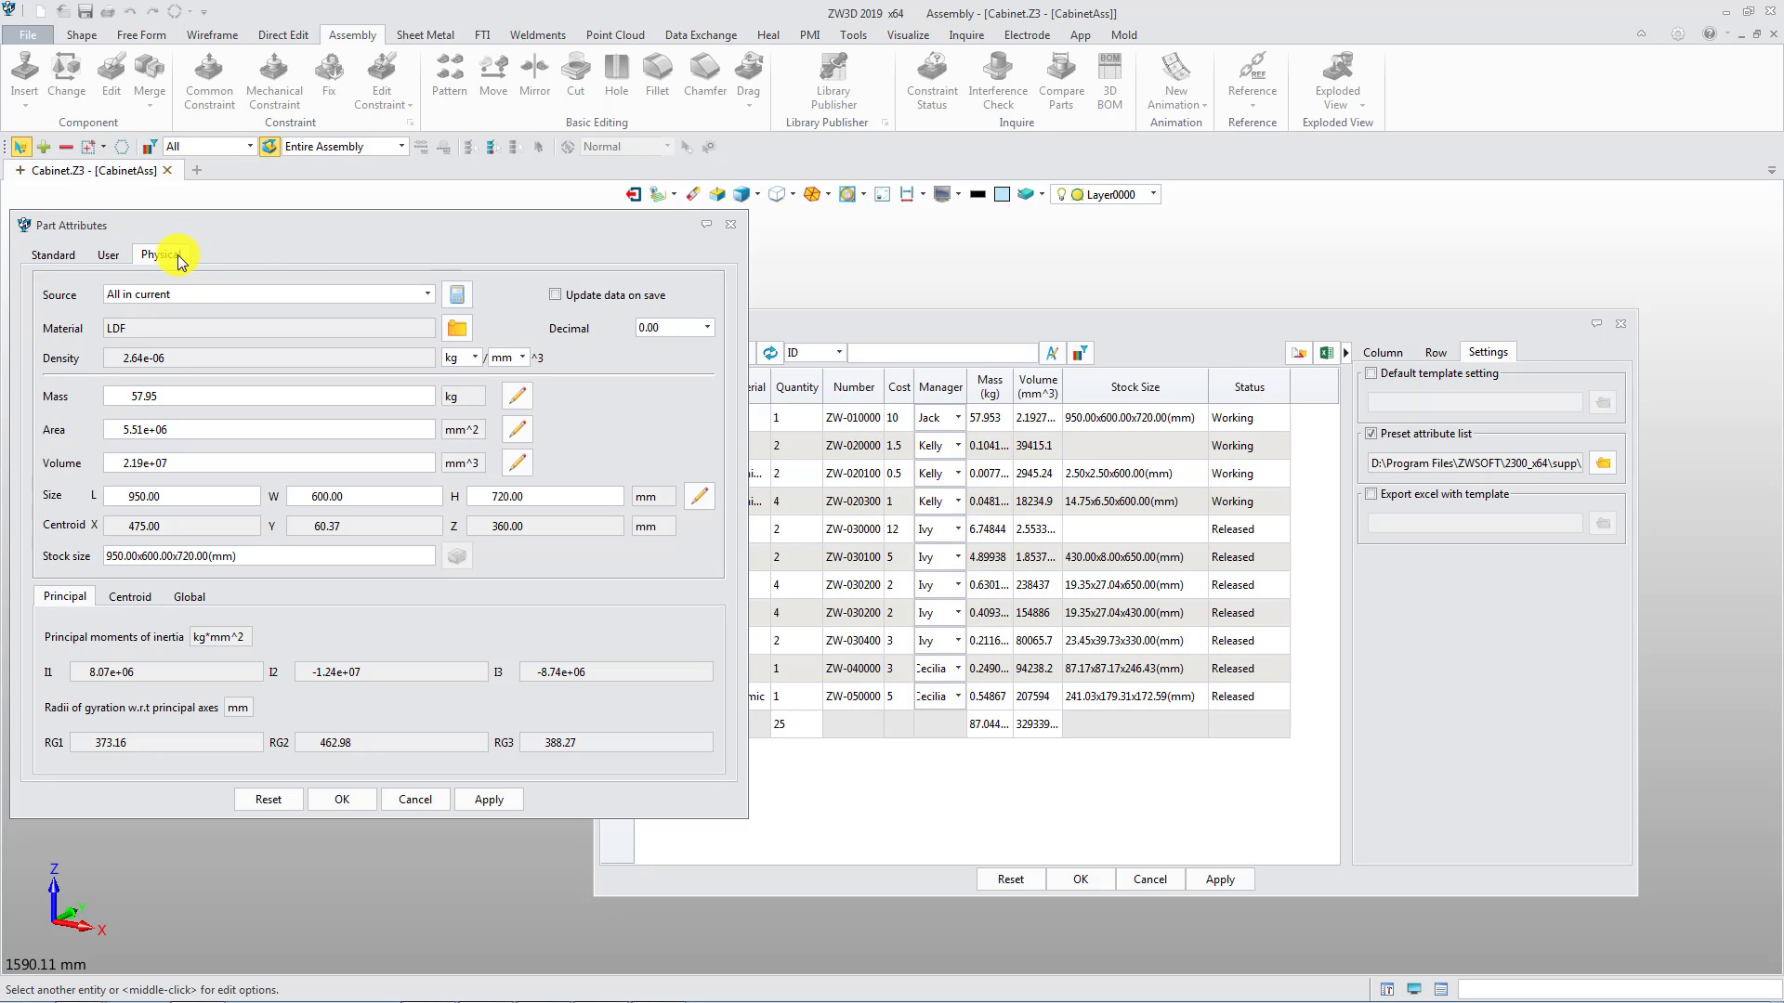
Step: Move the Status column left of Stock Size and apply the new order
{"action": "left_click", "coordinate": [353, 800]}
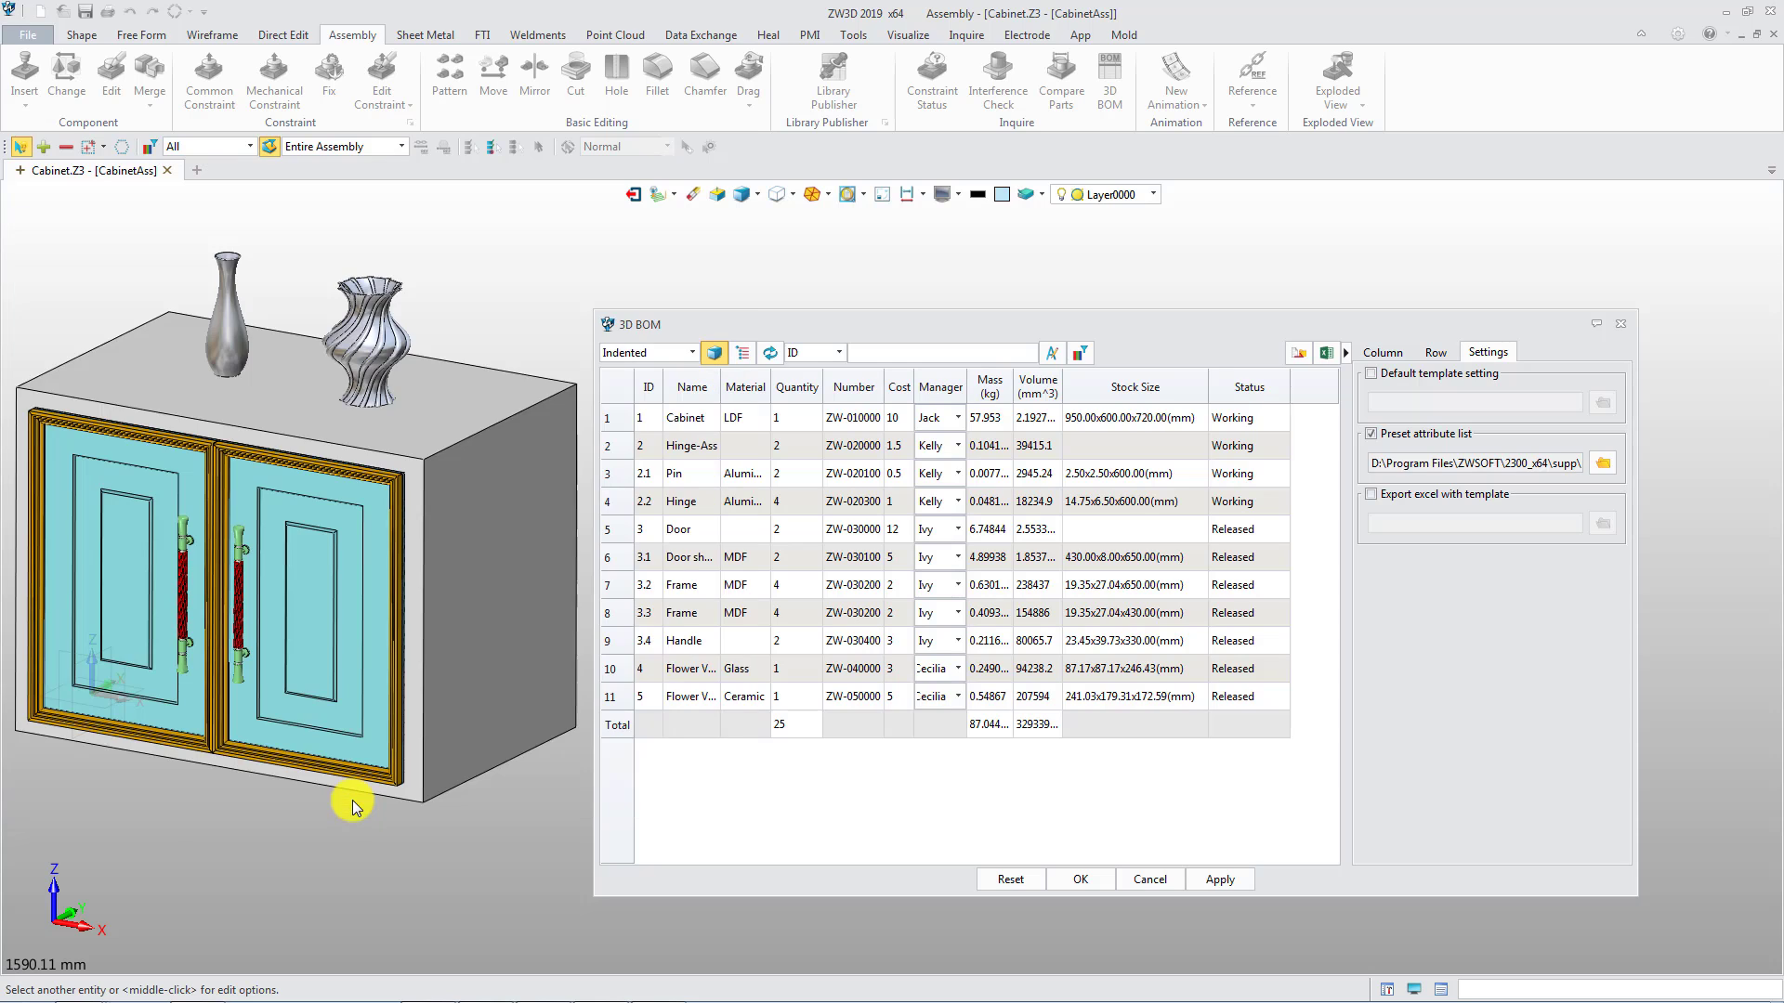
{"action": "left_click", "coordinate": [1258, 386]}
{"action": "left_click_drag", "start_coordinate": [1133, 394], "coordinate": [1102, 394]}
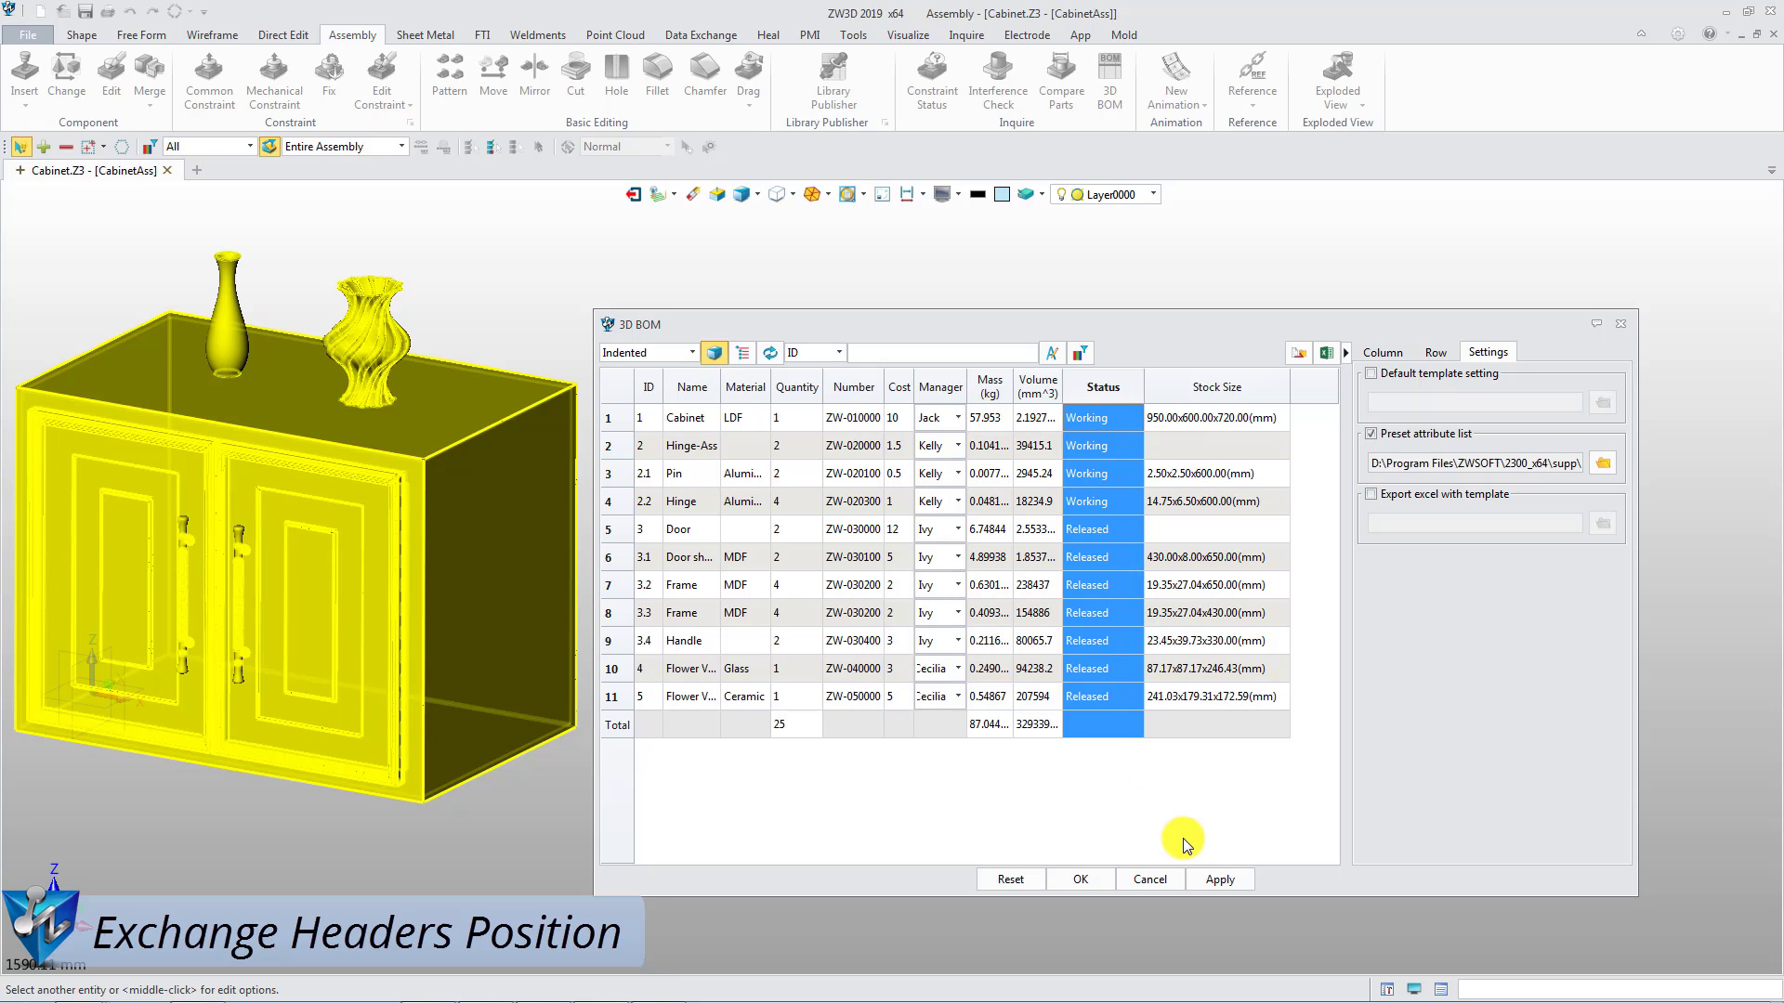
{"action": "left_click", "coordinate": [1220, 879]}
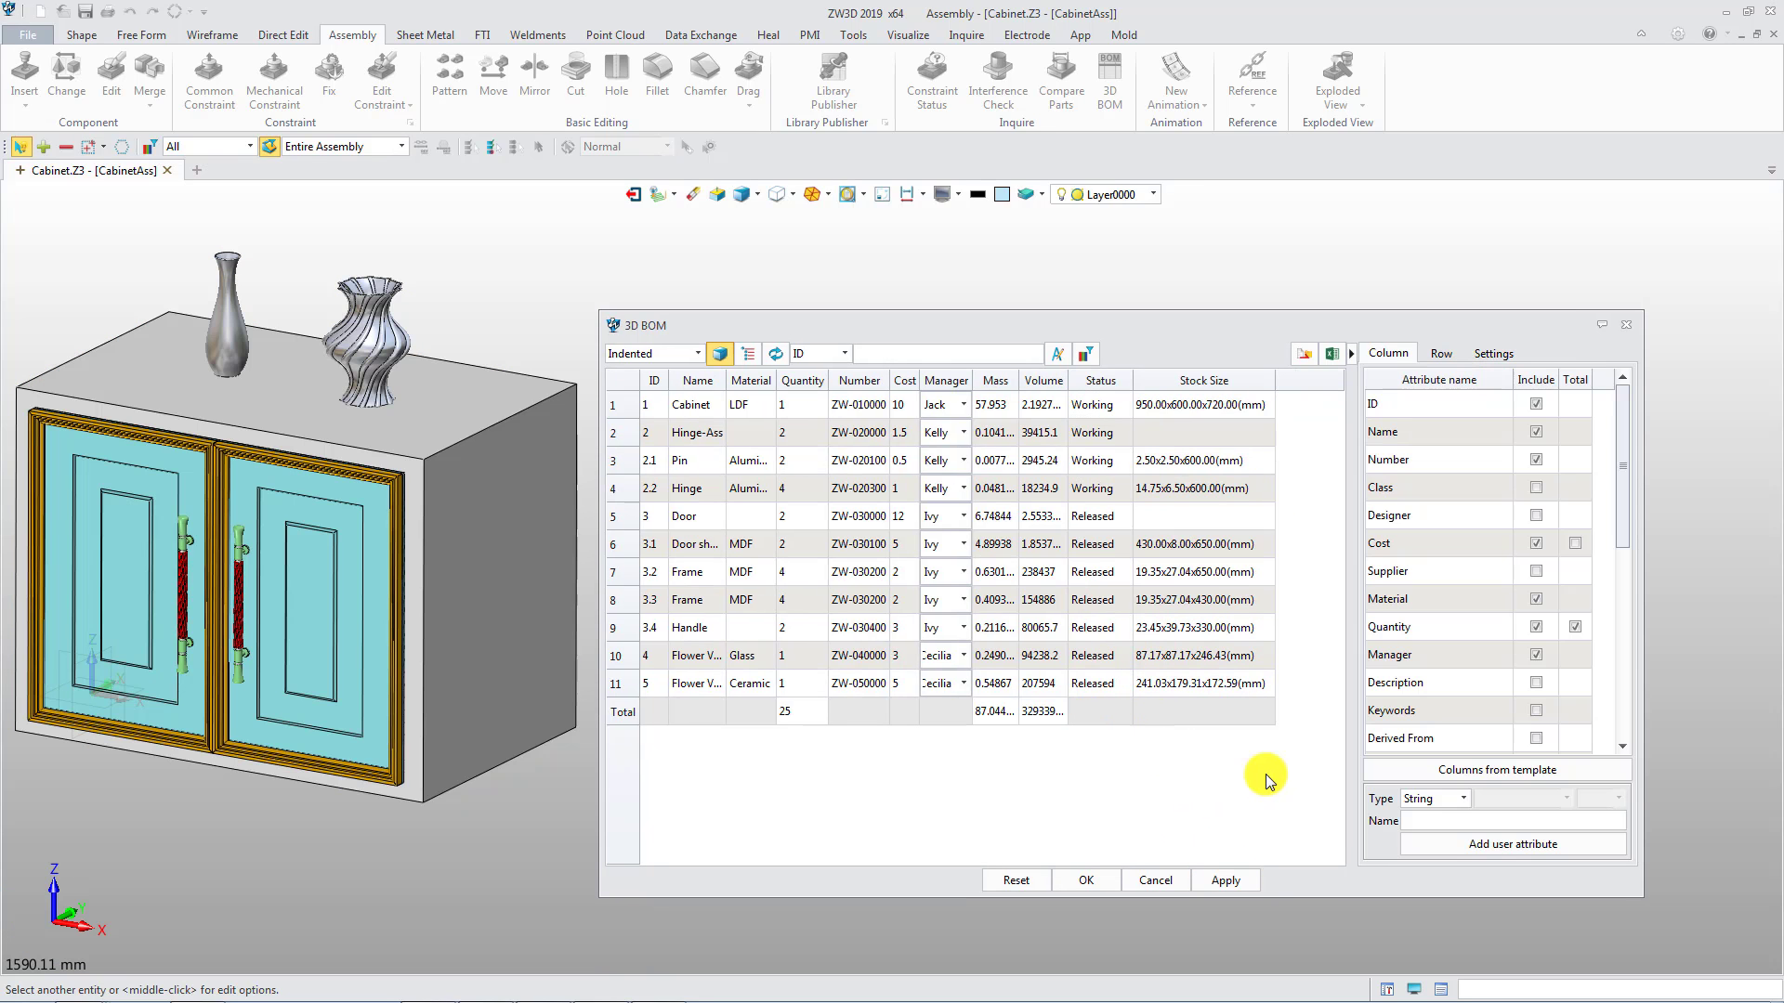
Step: Search the Name column for "Hinge" to filter the BOM to row 2.2 Hinge
{"action": "left_click", "coordinate": [843, 353]}
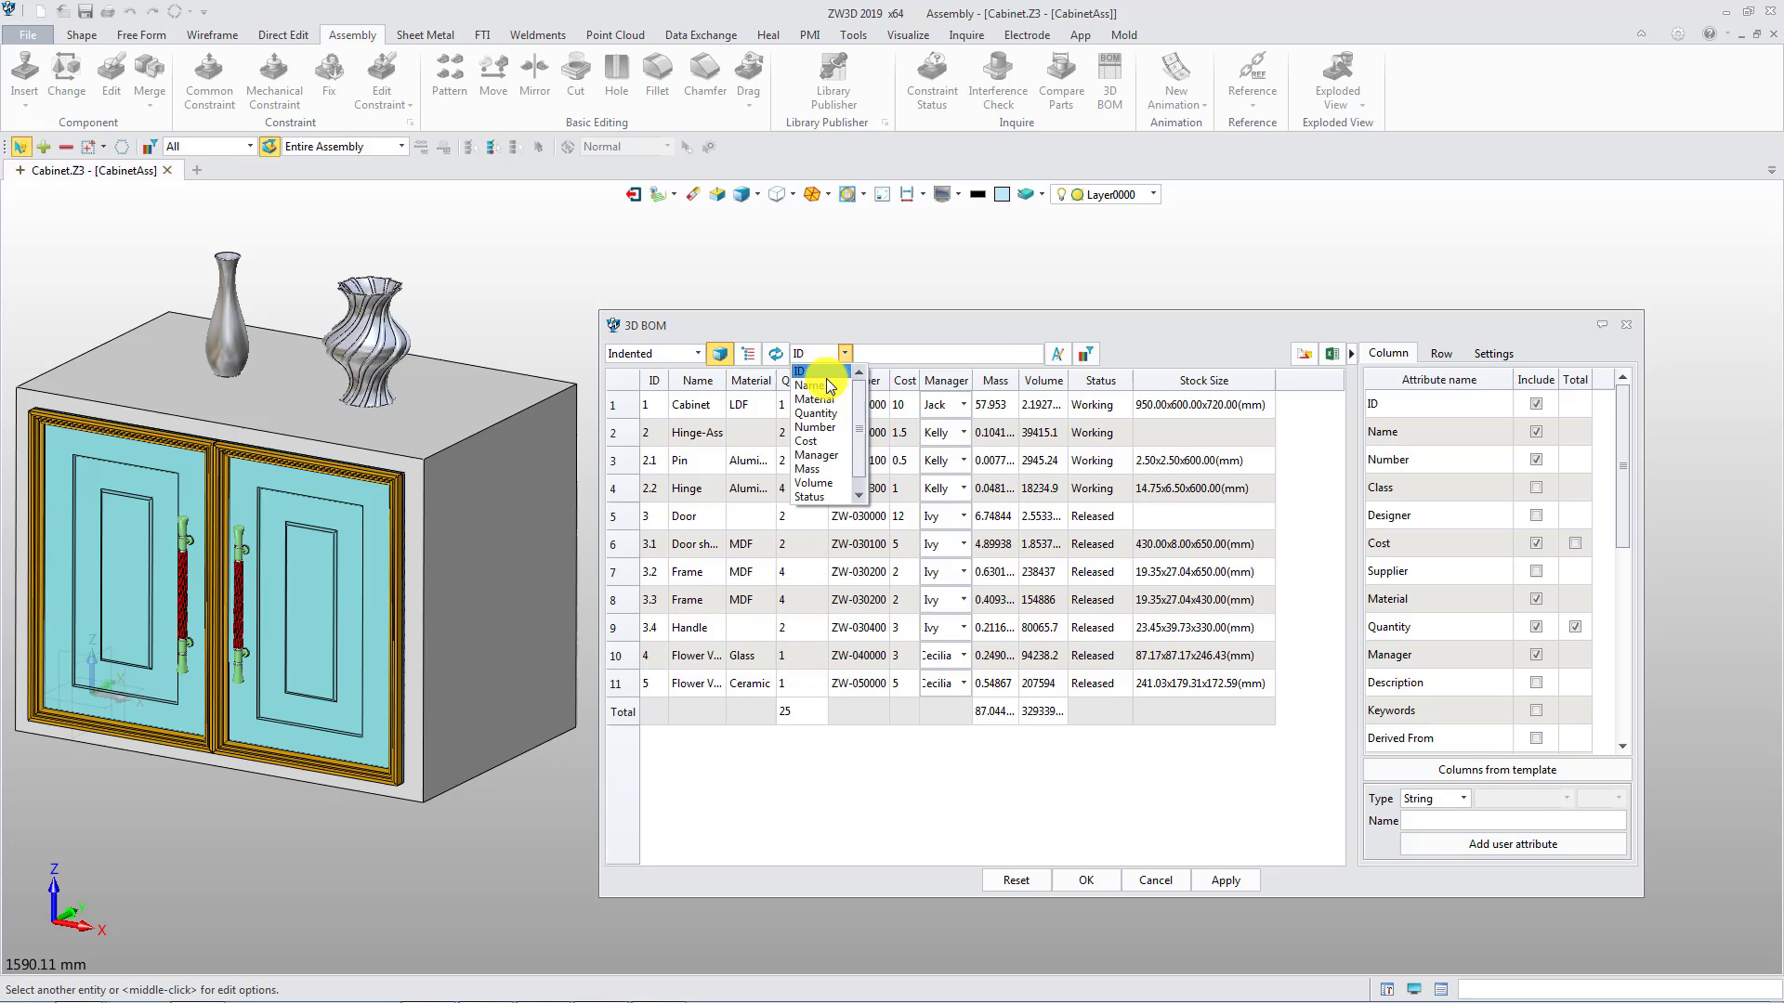
{"action": "left_click", "coordinate": [829, 385]}
{"action": "left_click", "coordinate": [1010, 356]}
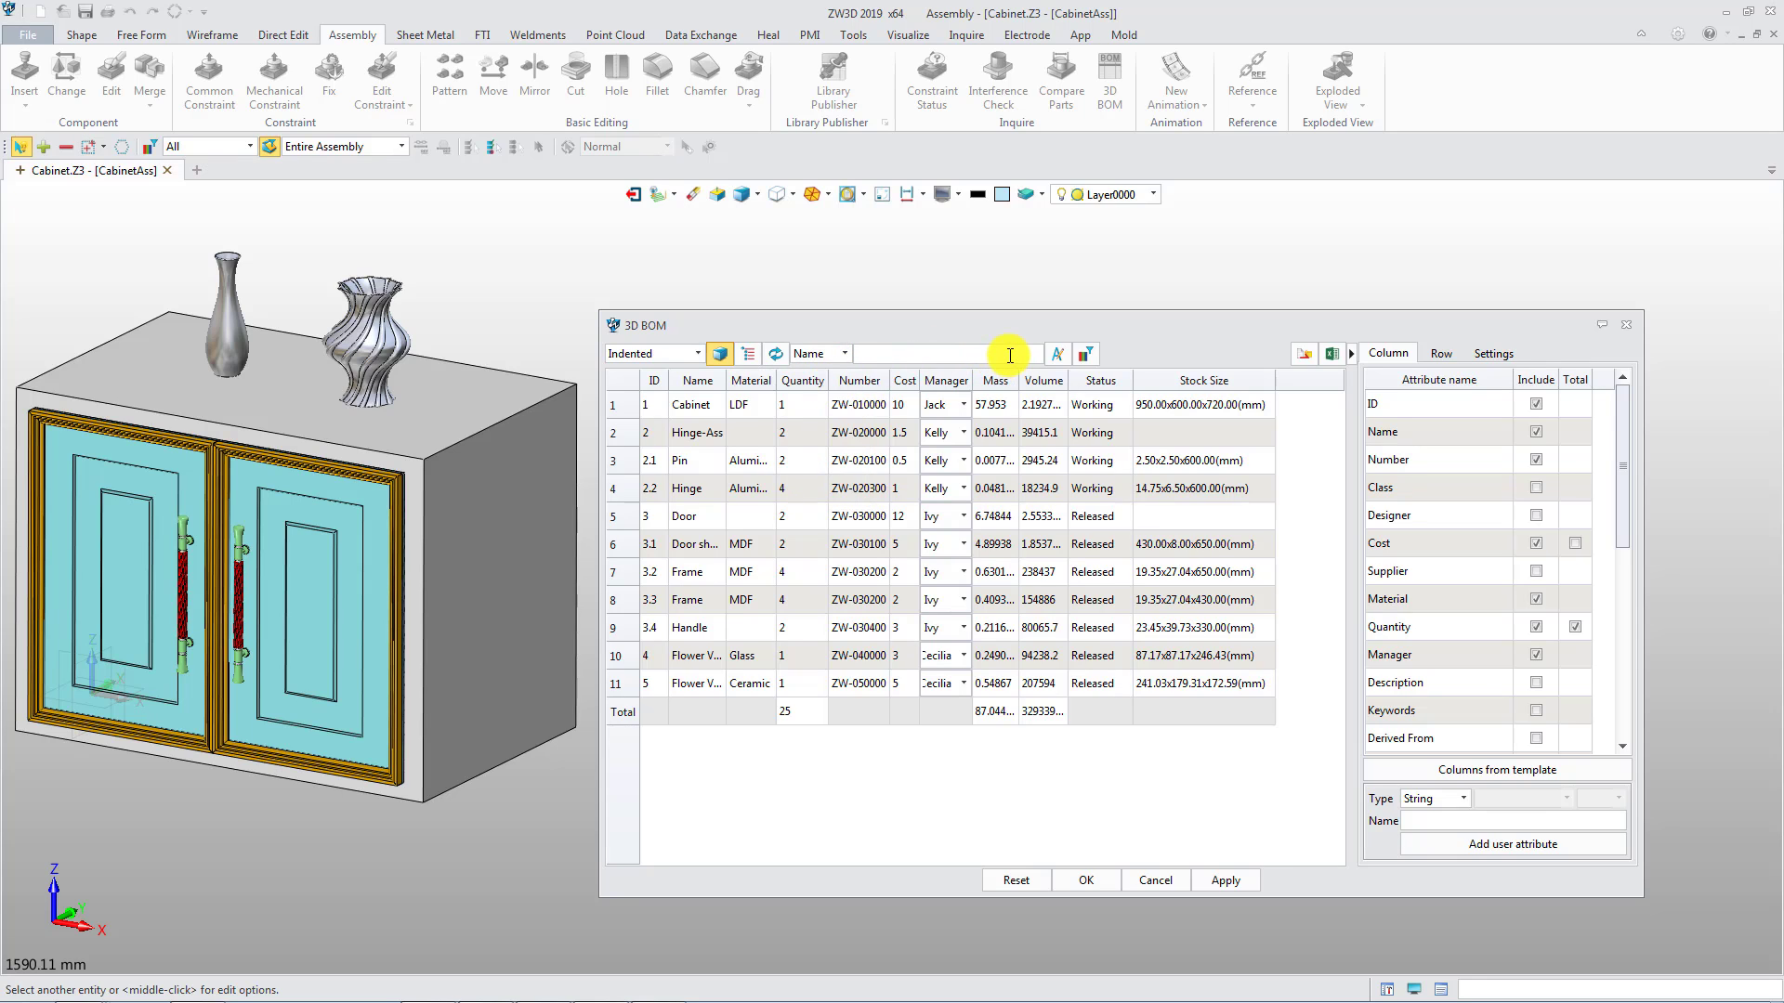
{"action": "type", "text": "Hinge"}
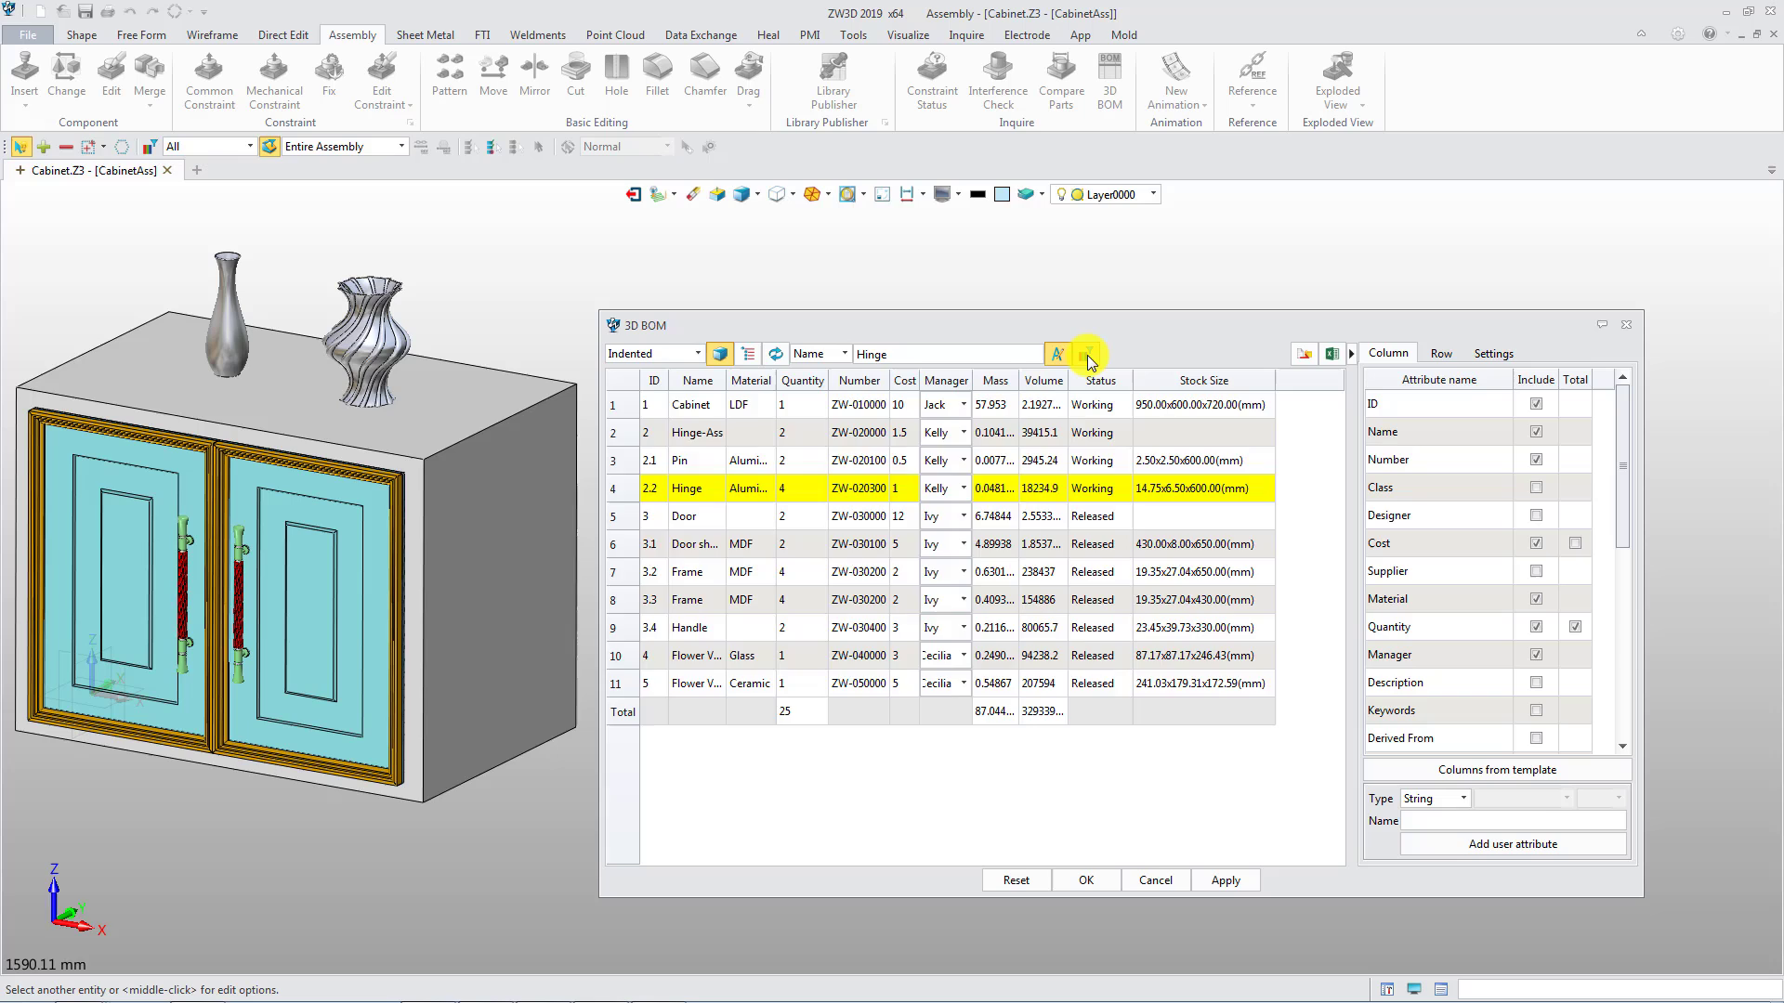
{"action": "left_click", "coordinate": [1087, 355]}
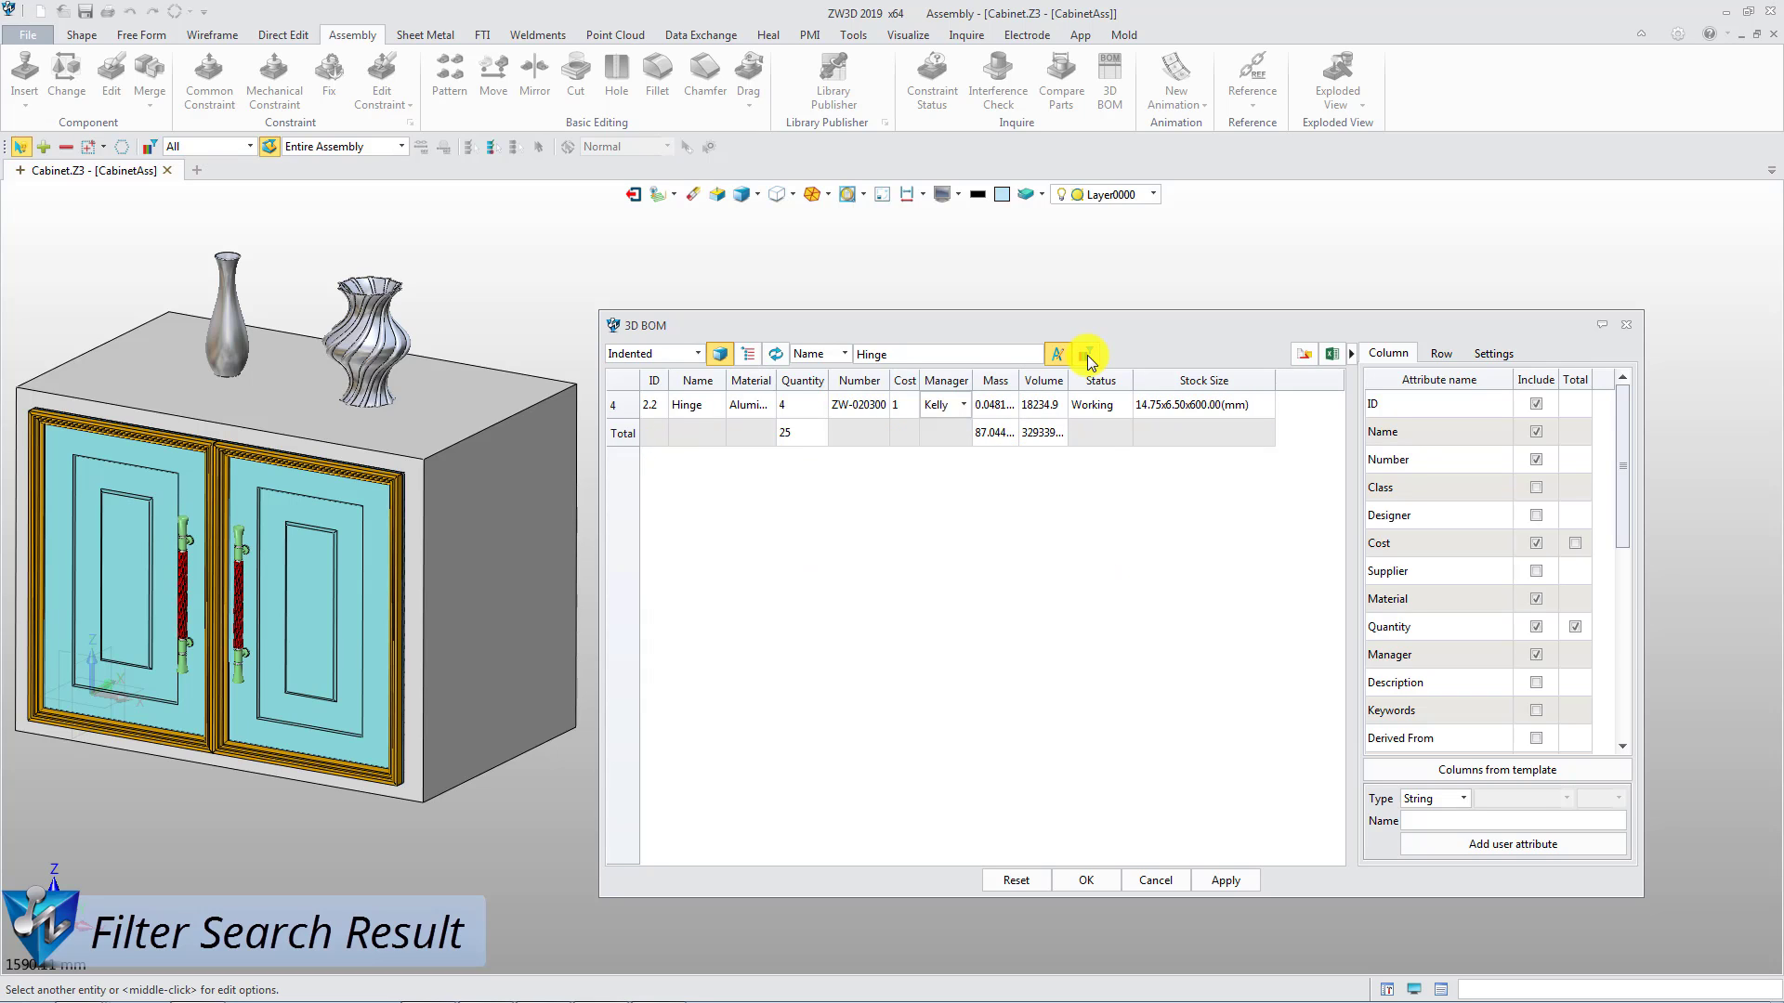
Step: Clear the Hinge filter, switch to Parts only, and review the excluded components list
{"action": "left_click", "coordinate": [1087, 355]}
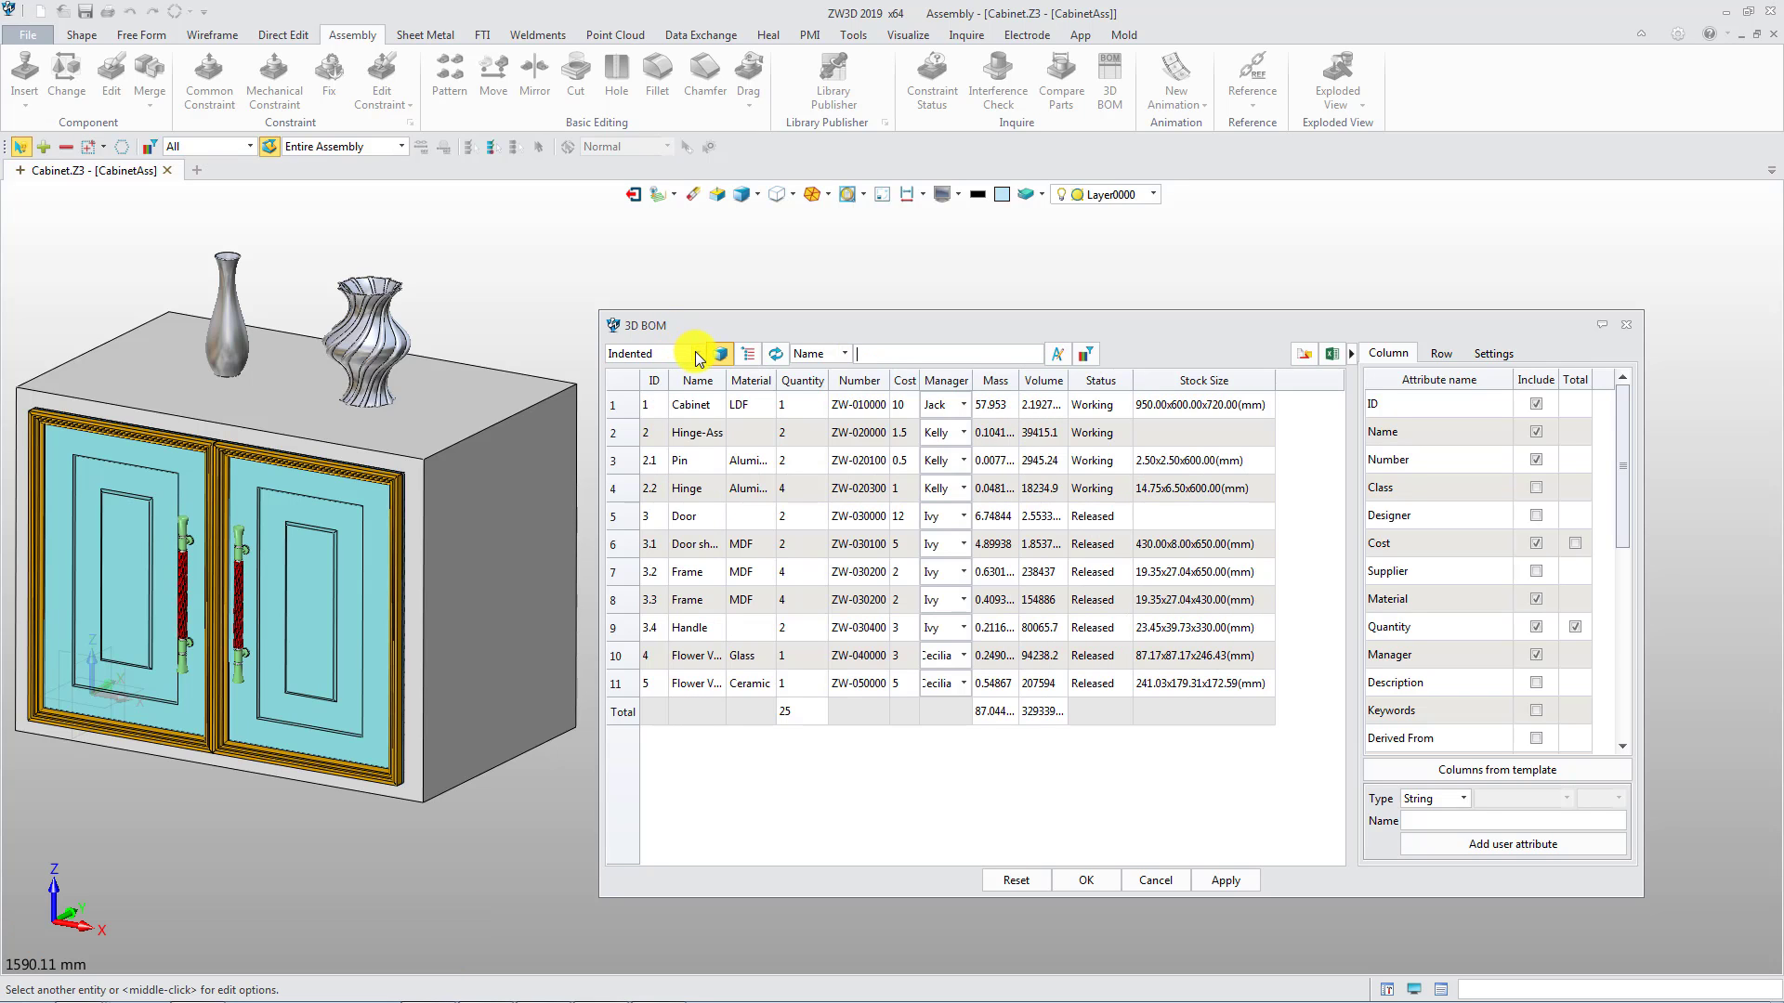
{"action": "left_click", "coordinate": [697, 354]}
{"action": "left_click", "coordinate": [683, 385]}
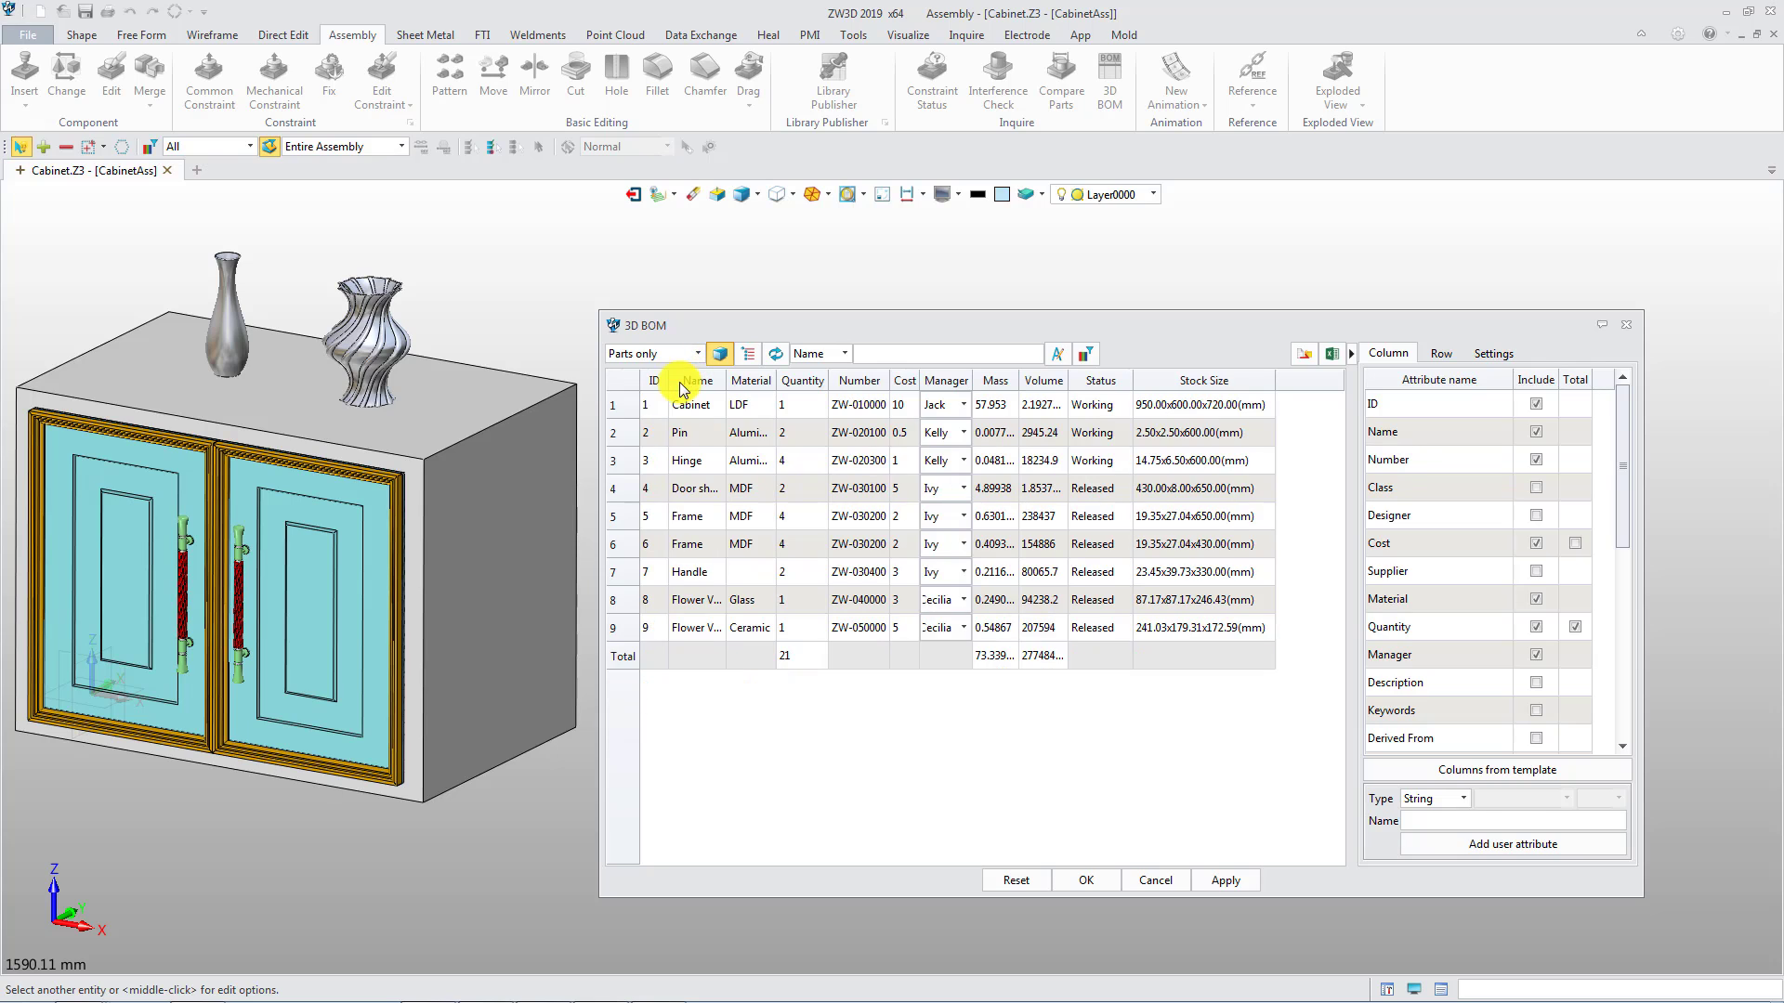
{"action": "left_click_drag", "start_coordinate": [697, 546], "coordinate": [711, 574]}
{"action": "right_click", "coordinate": [709, 575]}
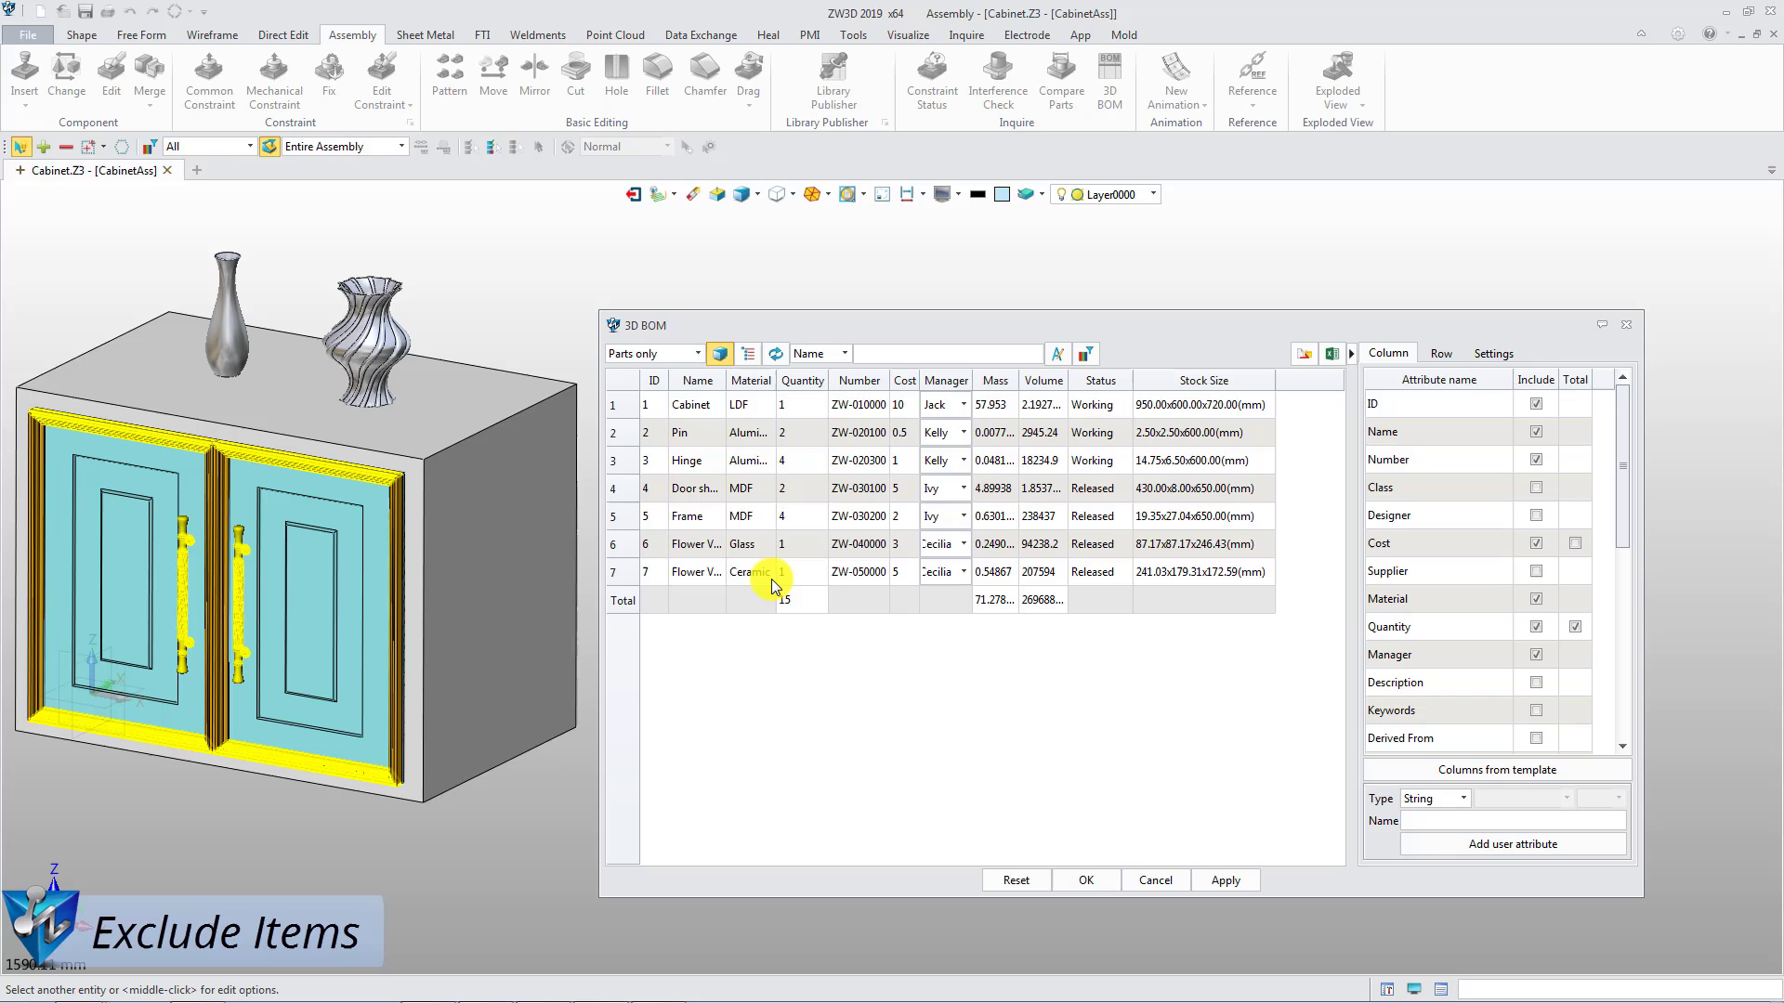
{"action": "left_click", "coordinate": [1442, 357]}
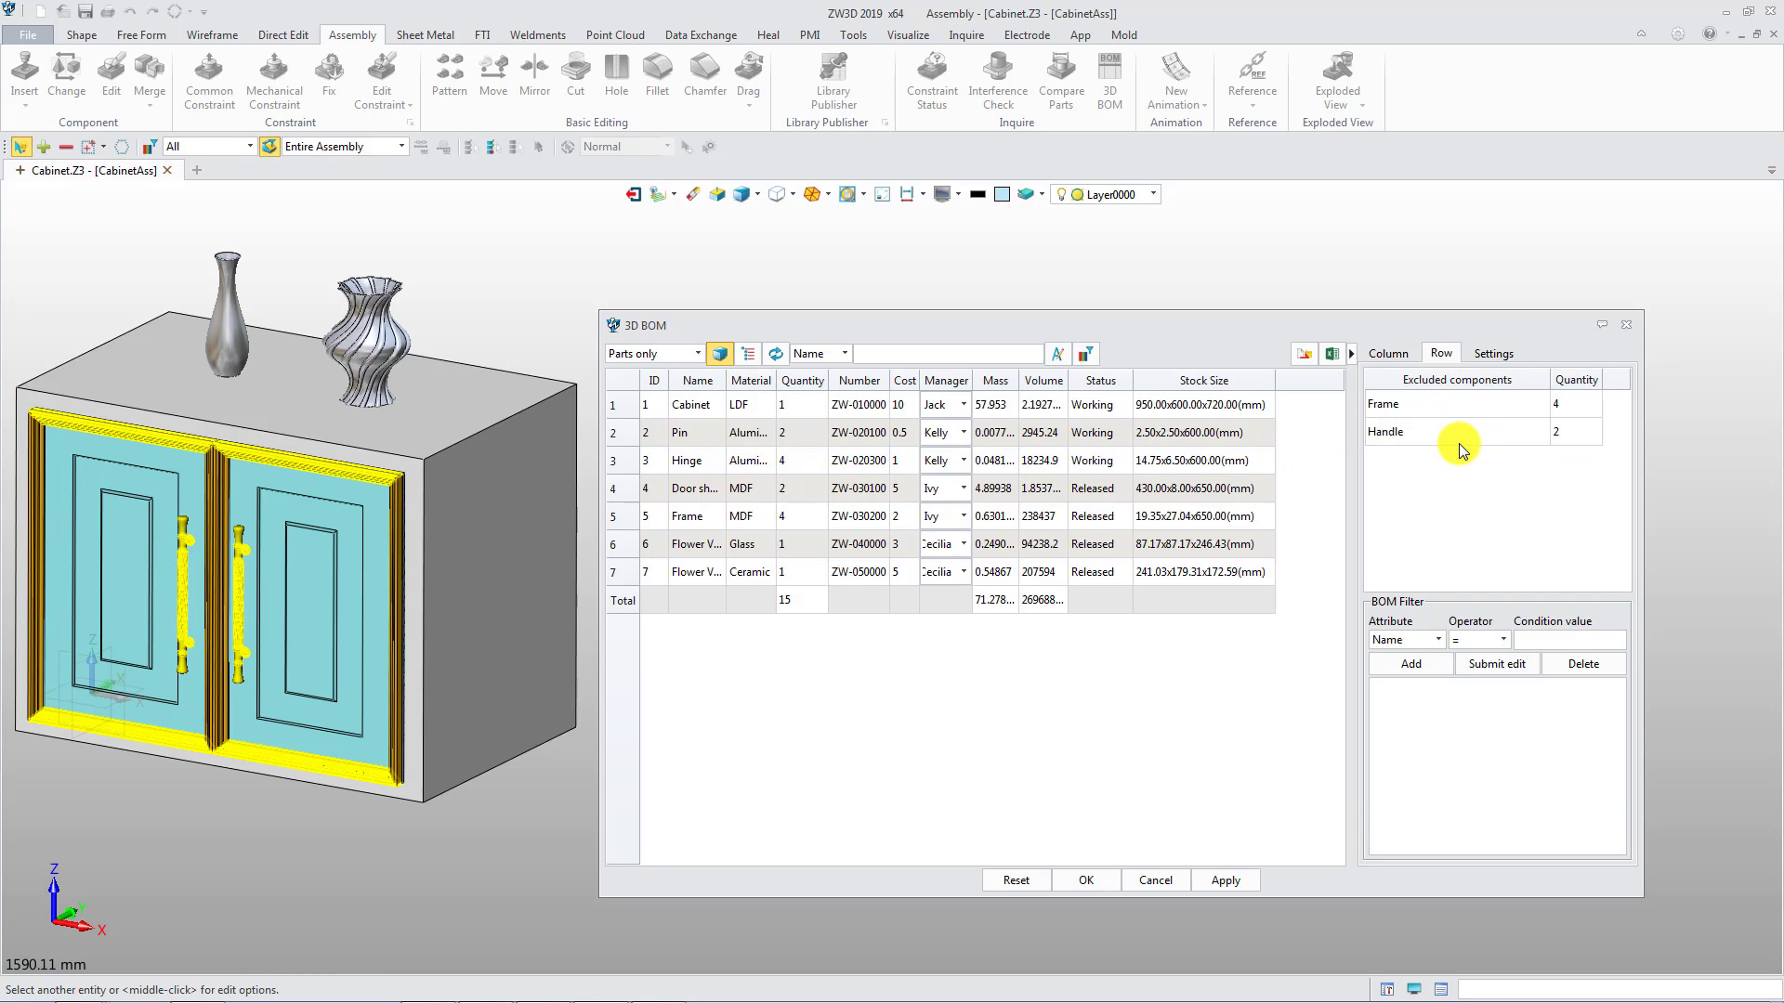
Step: Add a BOM filter condition Cost >= 5
{"action": "left_click", "coordinate": [1437, 642]}
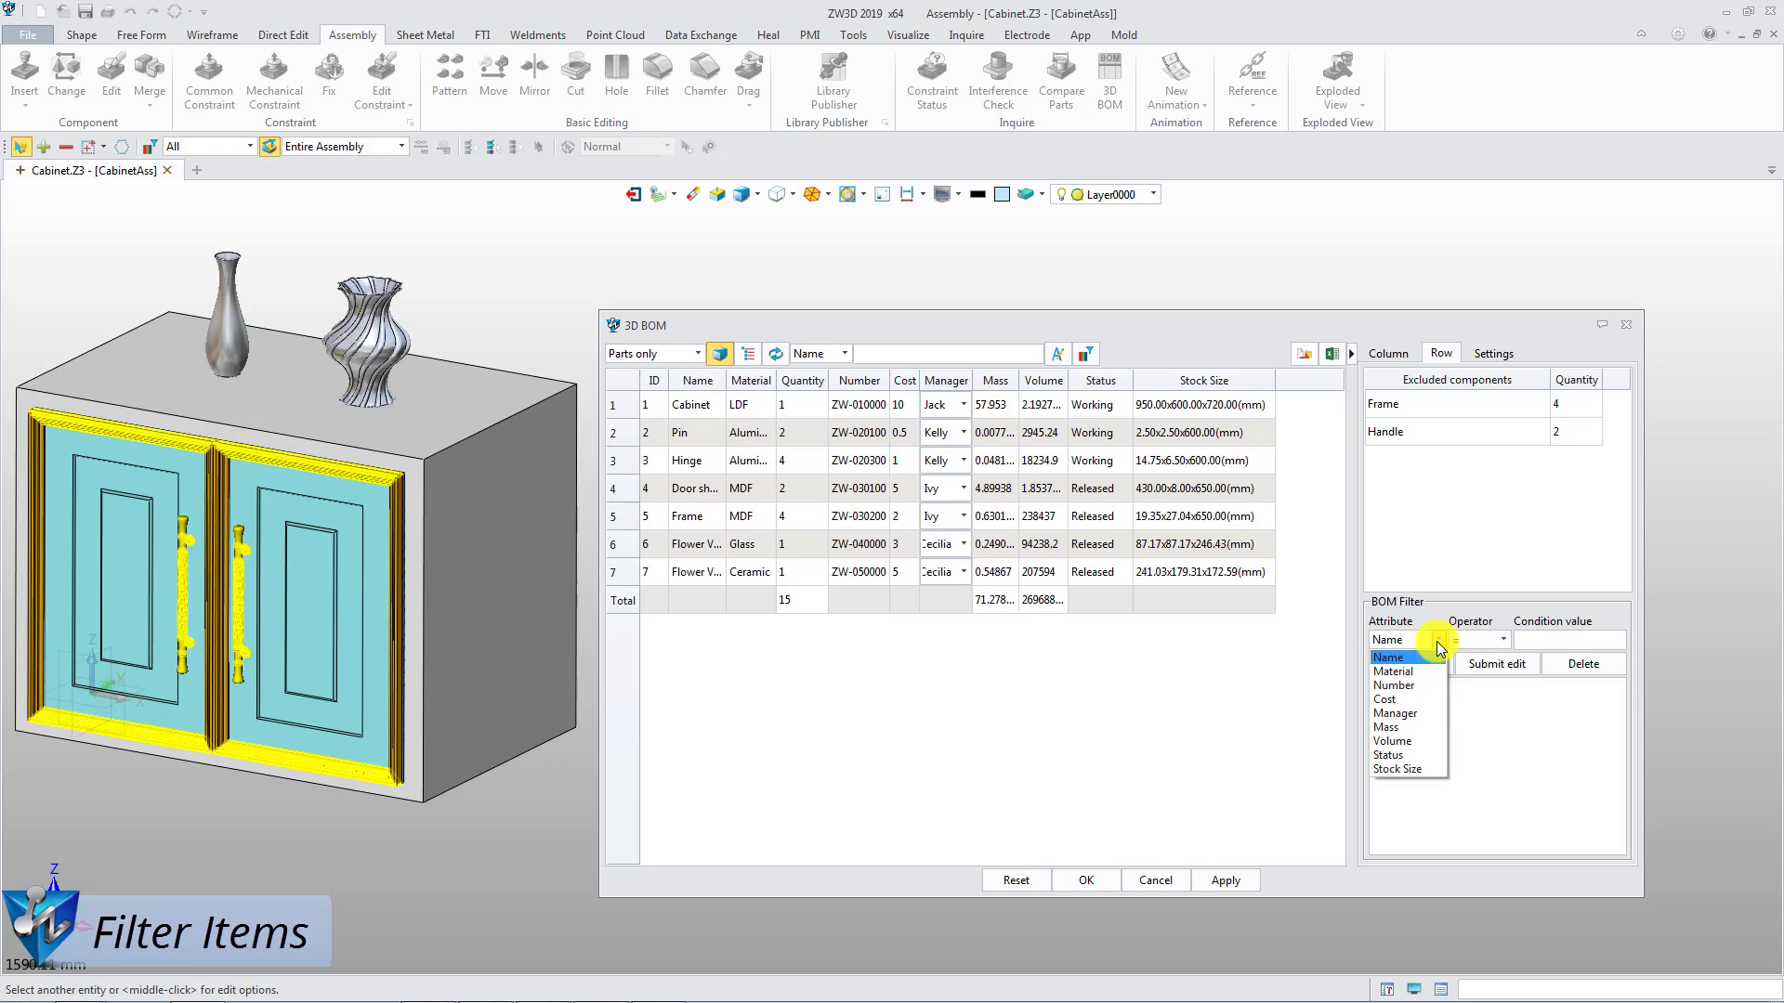
{"action": "left_click", "coordinate": [1431, 698]}
{"action": "left_click", "coordinate": [1504, 641]}
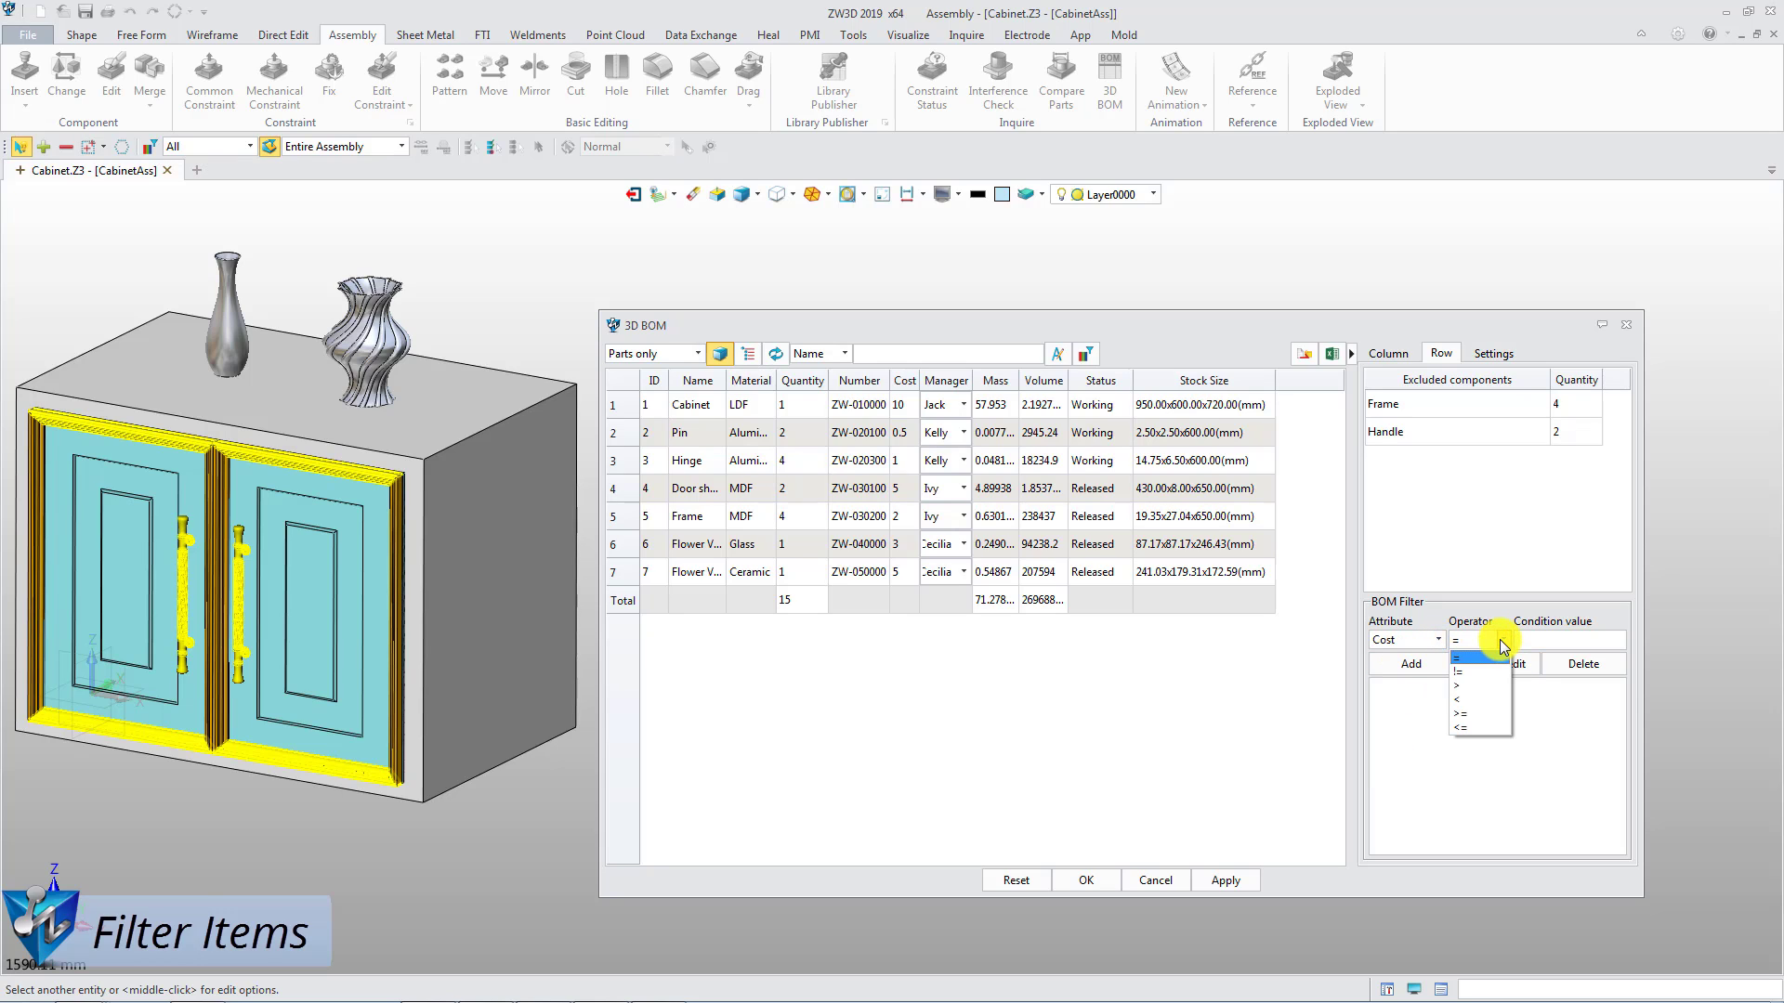
{"action": "left_click", "coordinate": [1484, 713]}
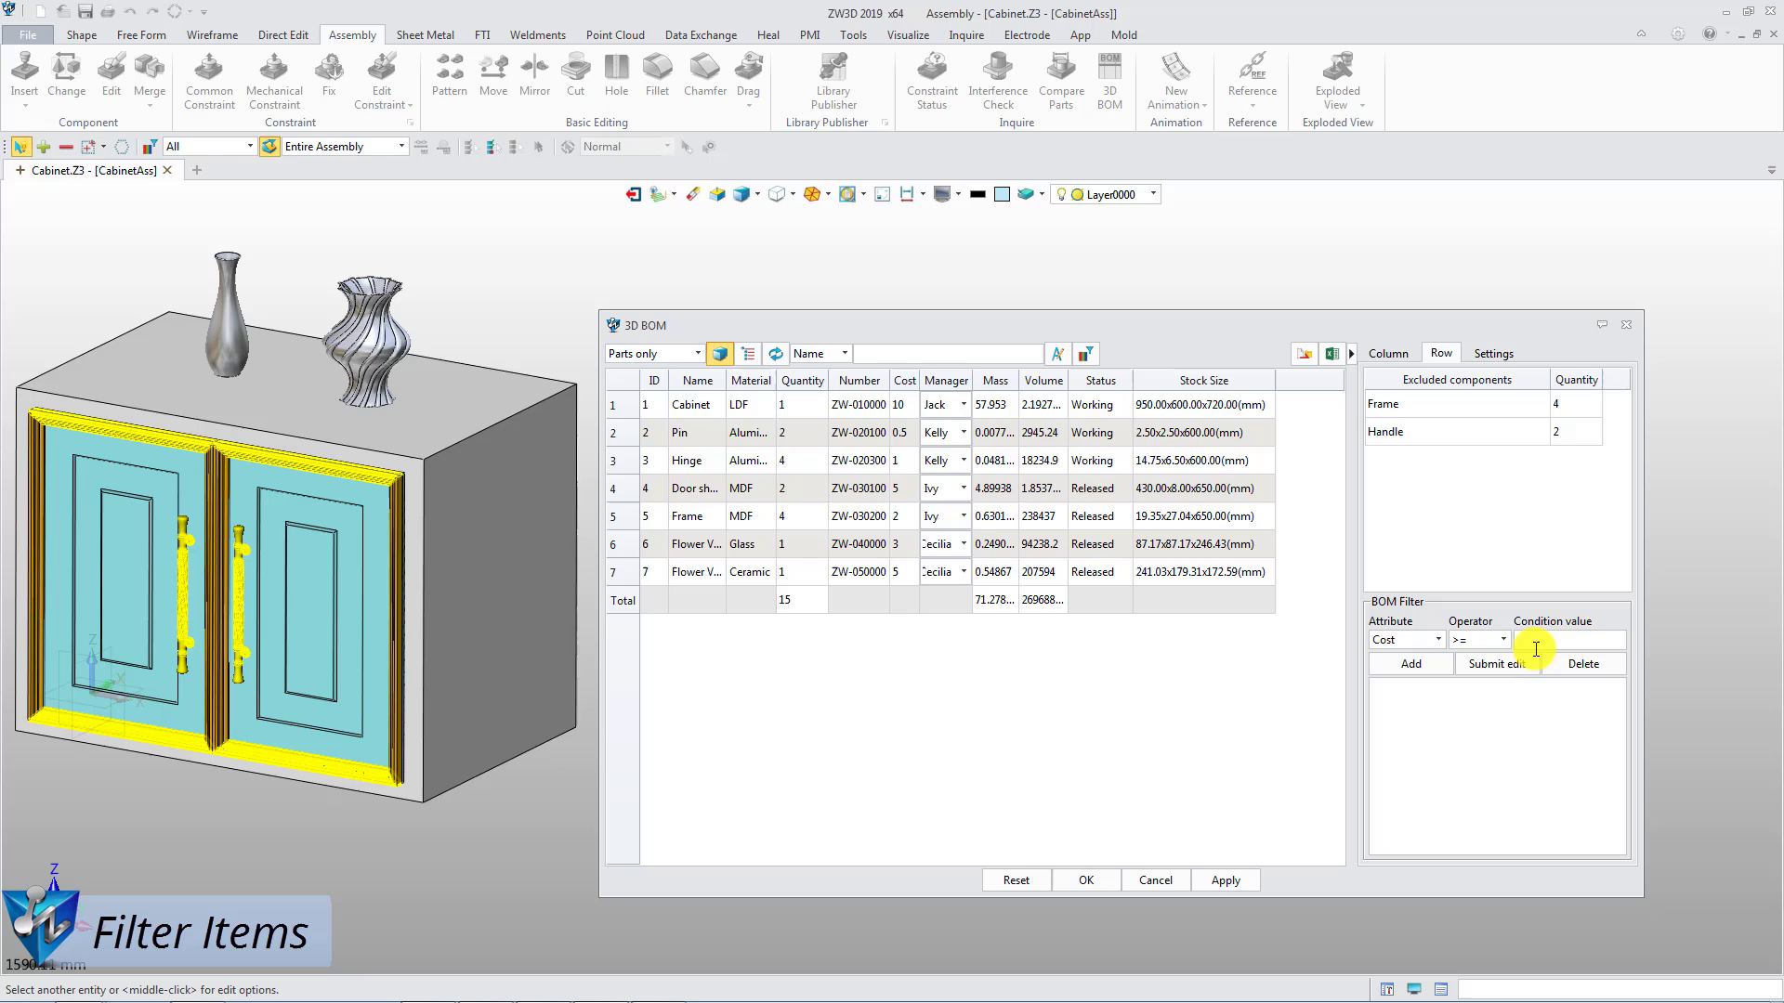
{"action": "type", "text": "5"}
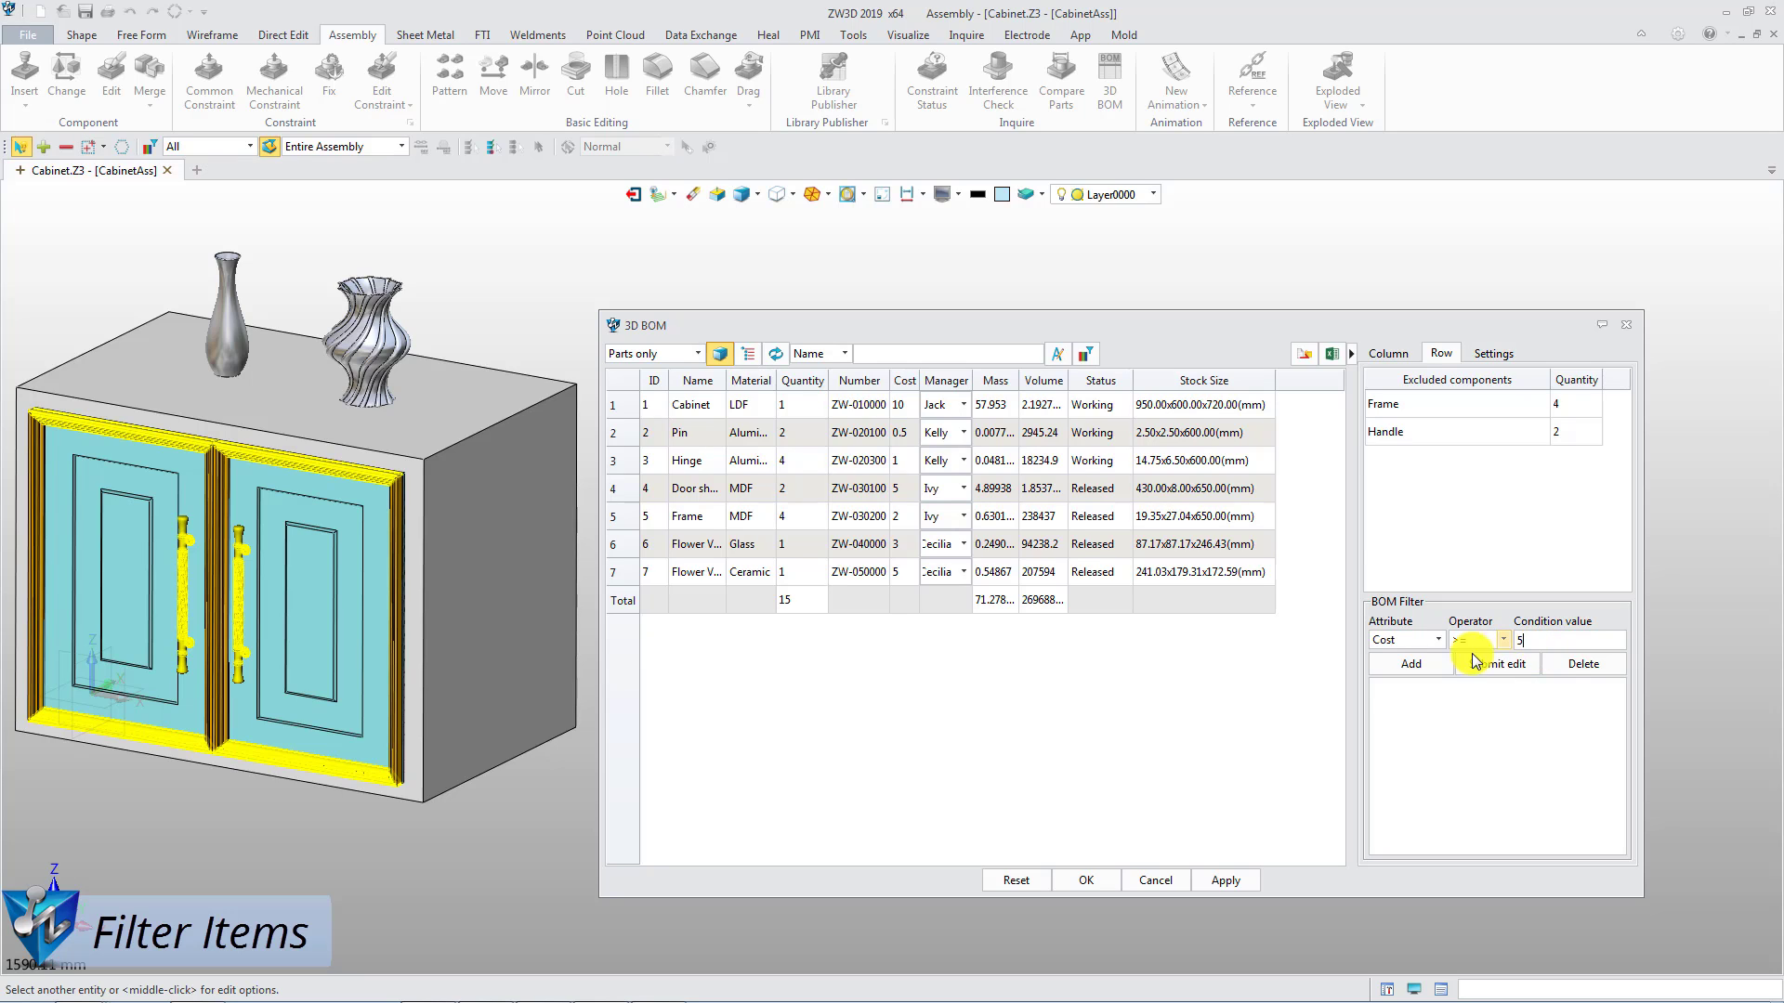
{"action": "left_click", "coordinate": [1411, 665]}
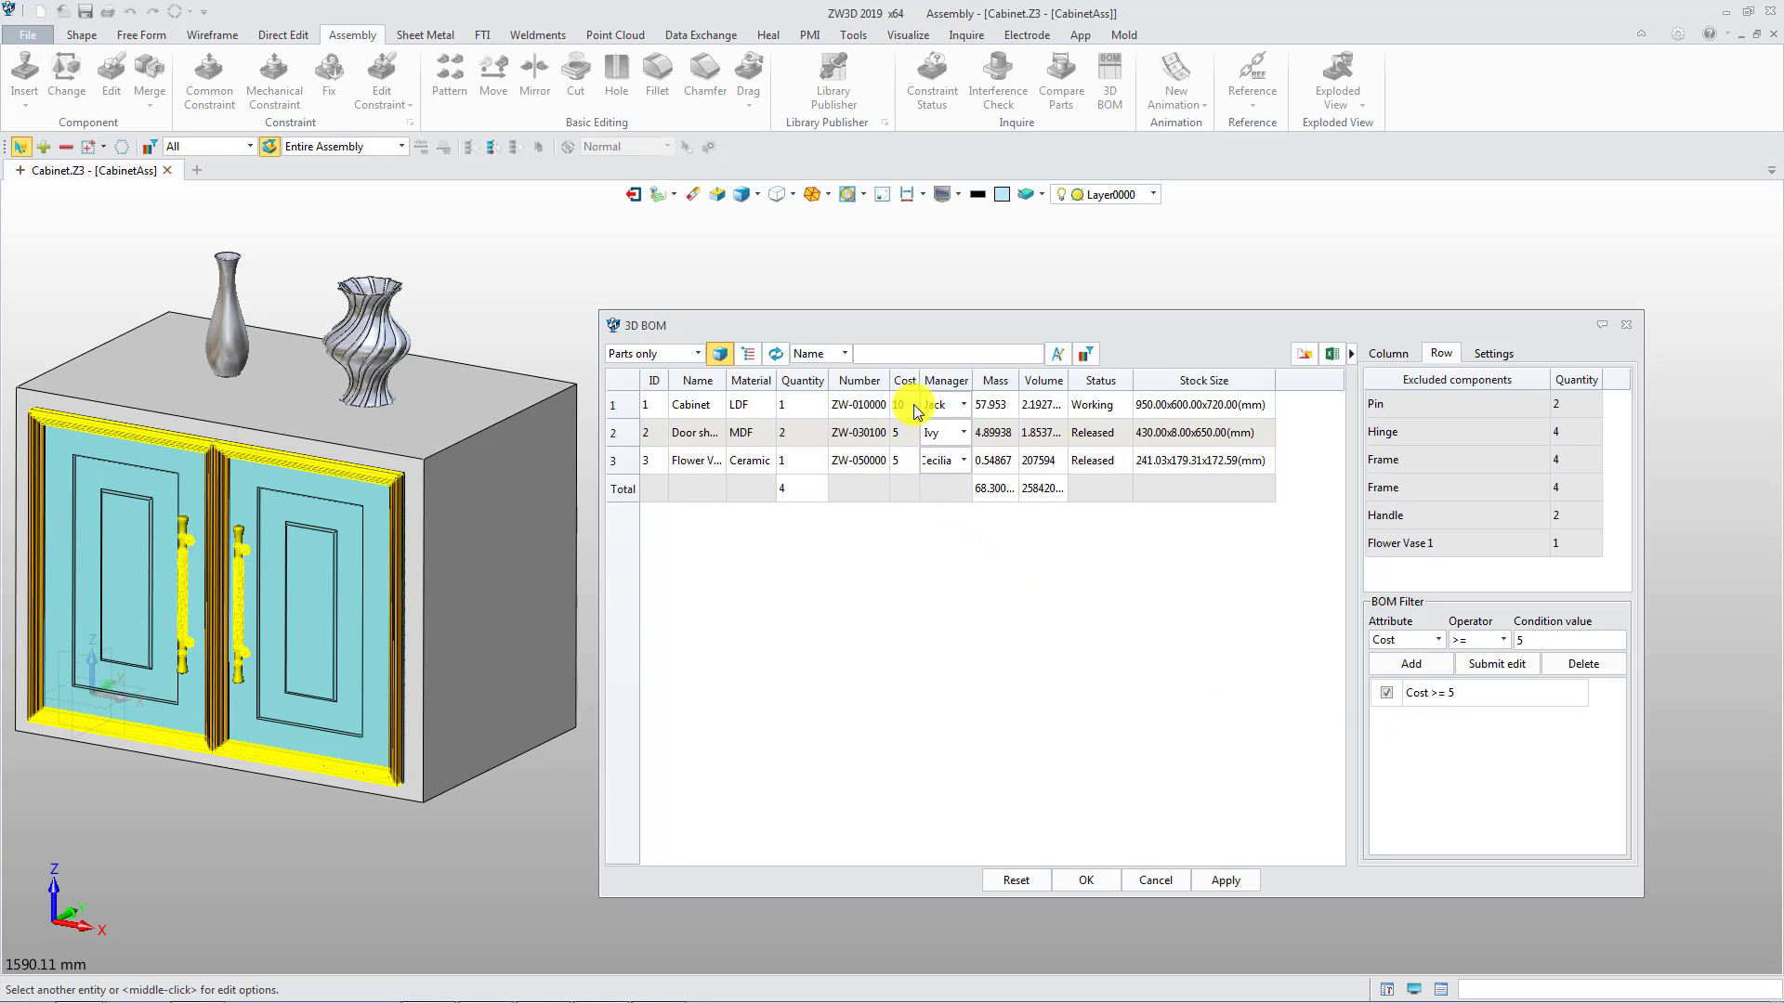
Step: Turn off the Cost >= 5 filter and include Frame and Handle back in the BOM
{"action": "left_click", "coordinate": [1389, 694]}
{"action": "left_click_drag", "start_coordinate": [1444, 432], "coordinate": [1448, 402]}
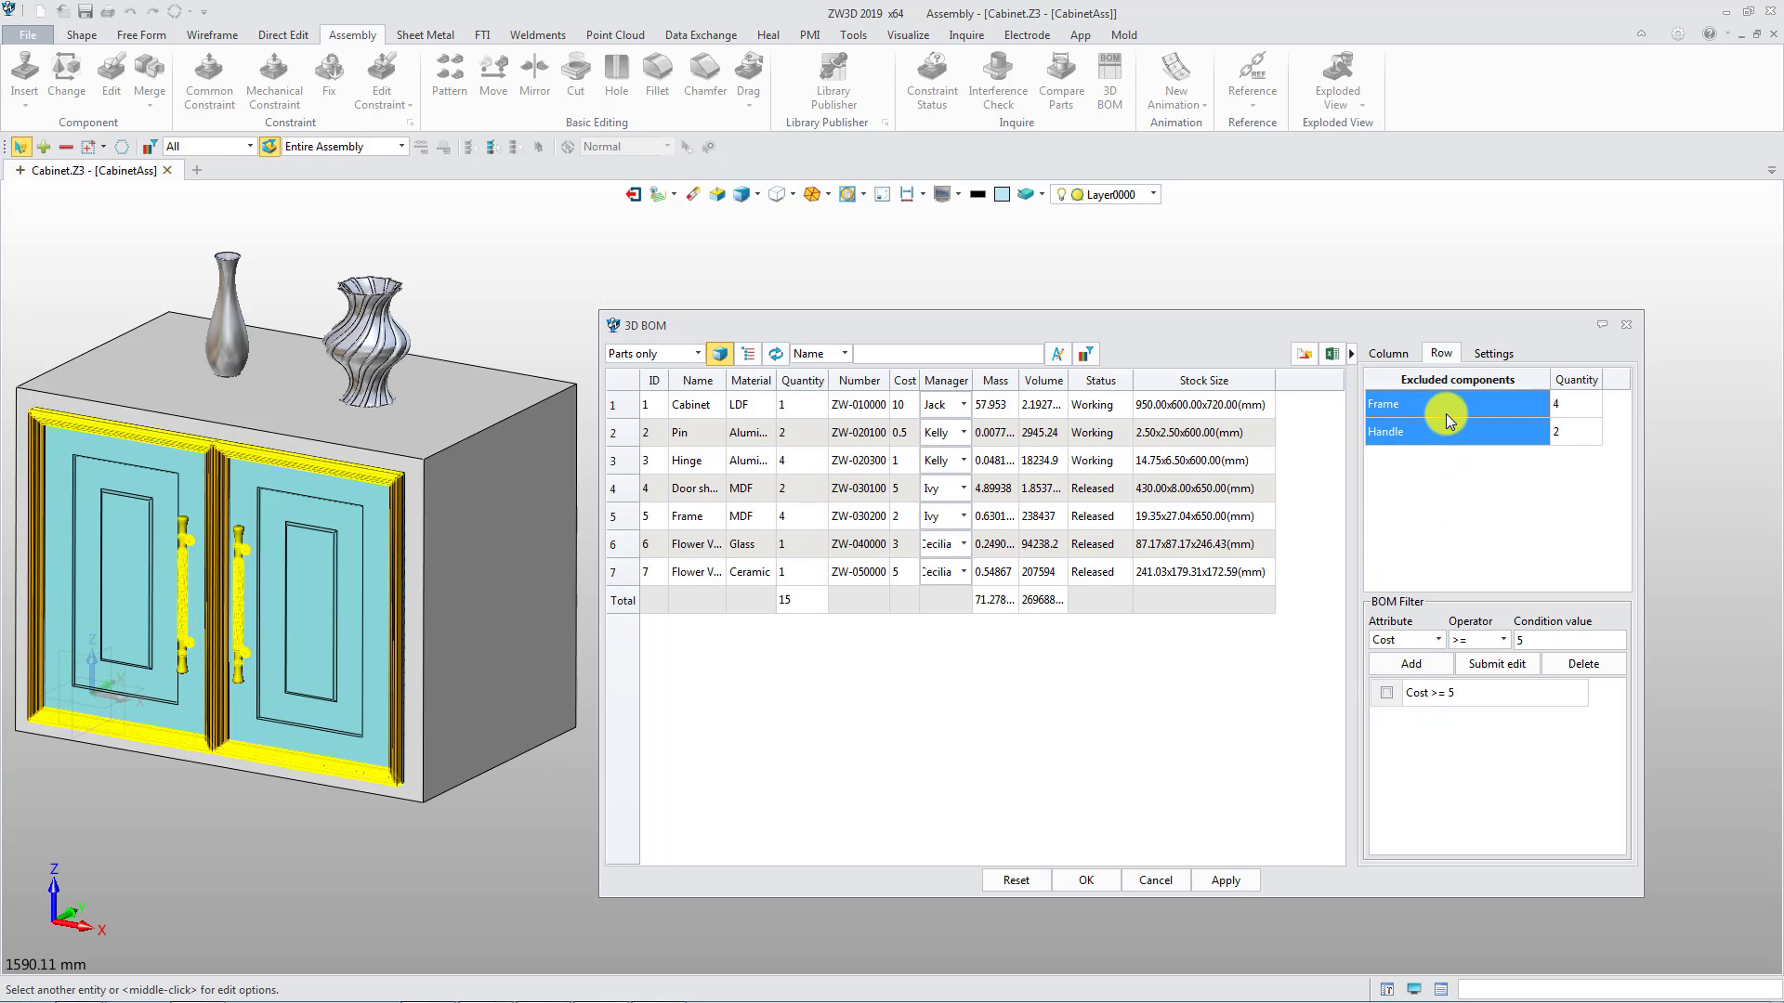
{"action": "right_click", "coordinate": [1449, 419]}
{"action": "left_click", "coordinate": [1473, 427]}
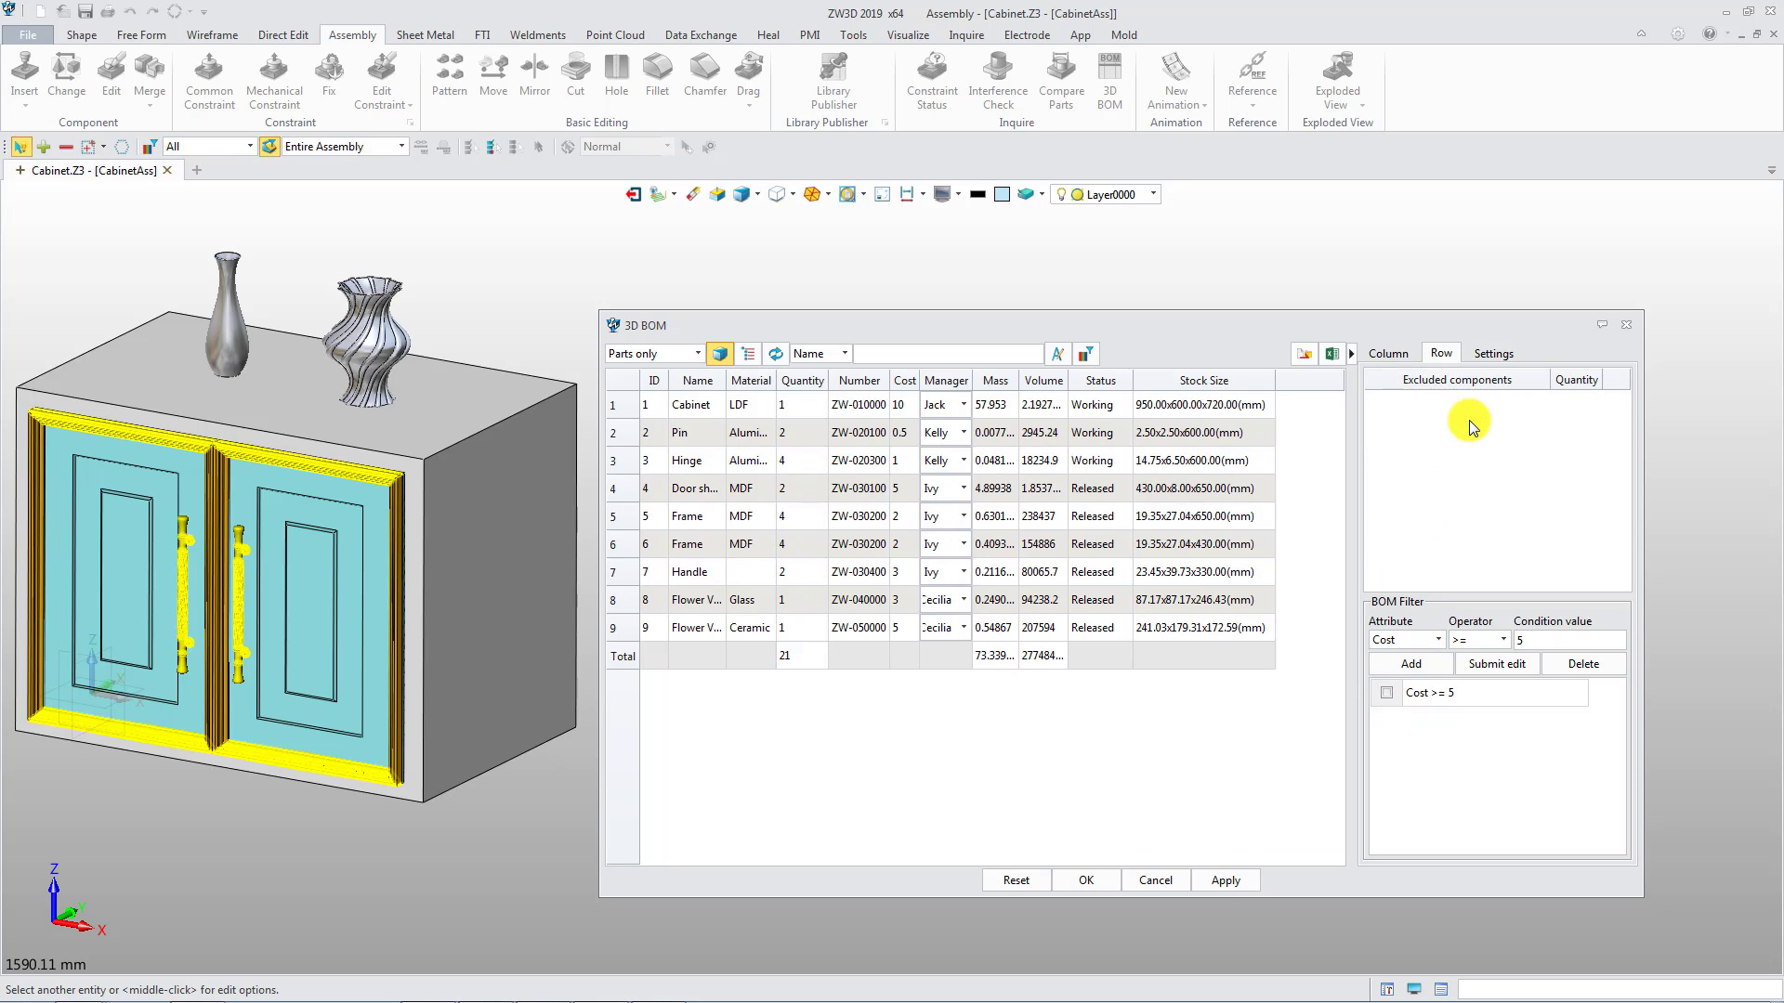
Step: Merge the BOM rows by Manager and widen the Manager column
{"action": "right_click", "coordinate": [958, 390]}
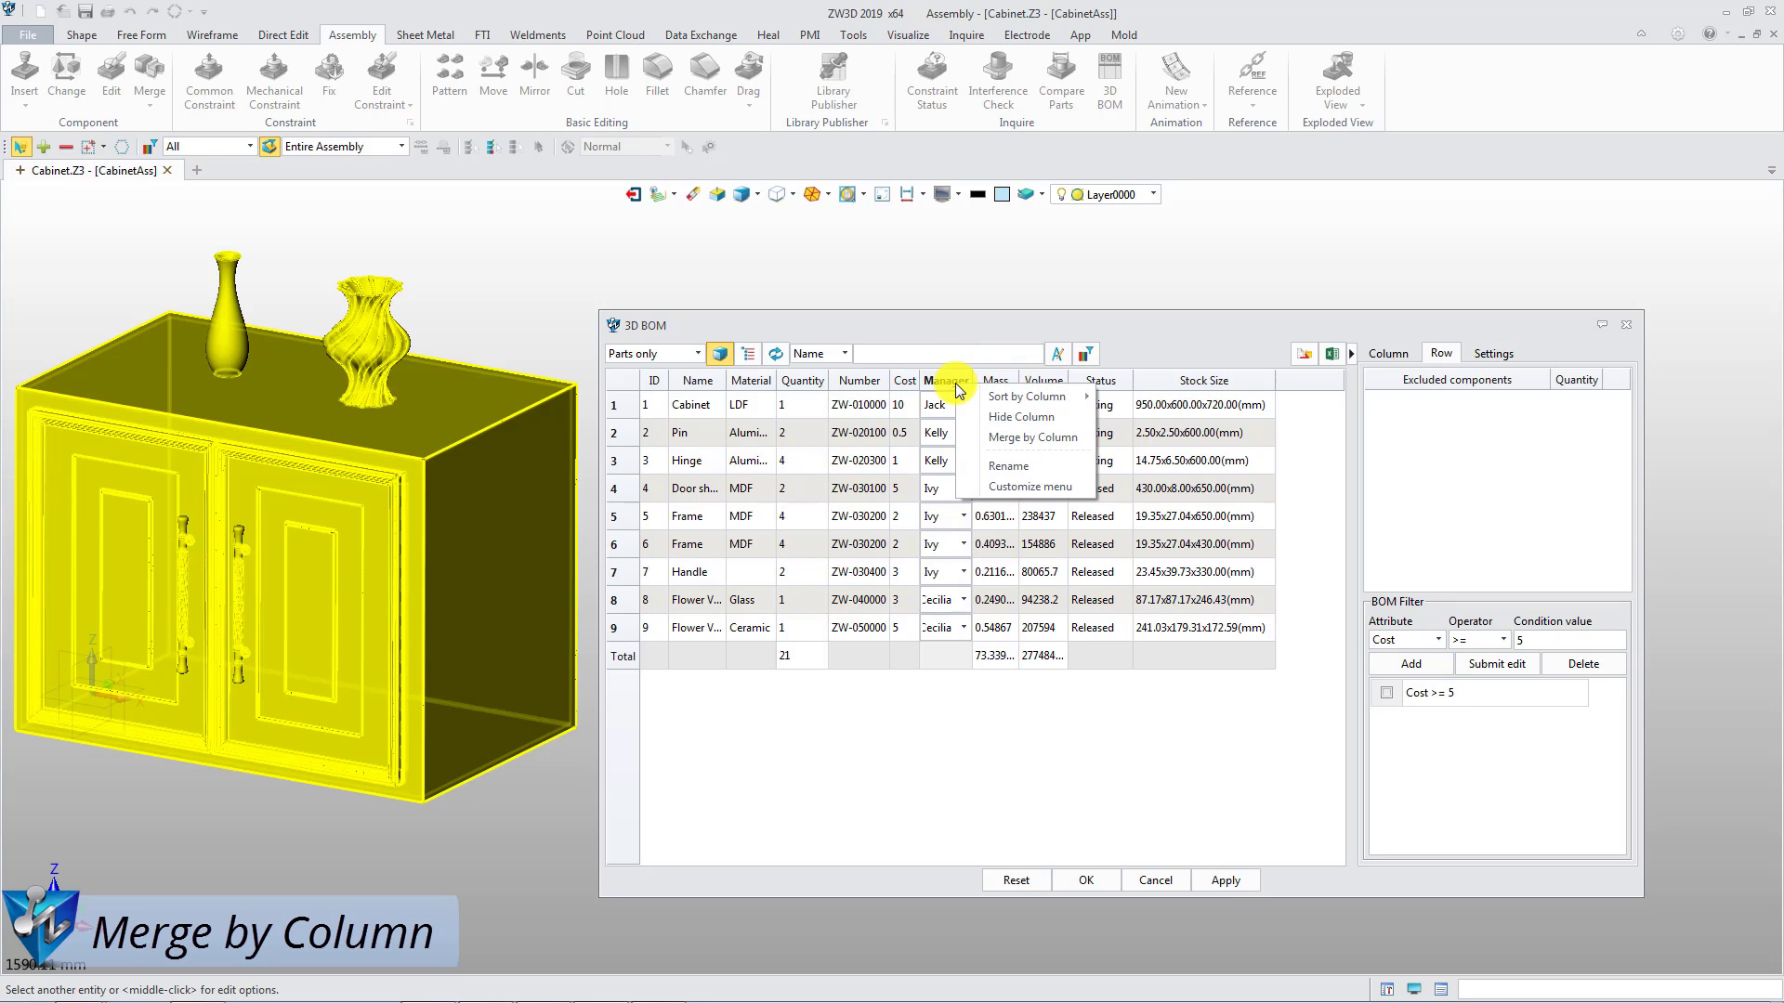
{"action": "left_click", "coordinate": [1076, 437]}
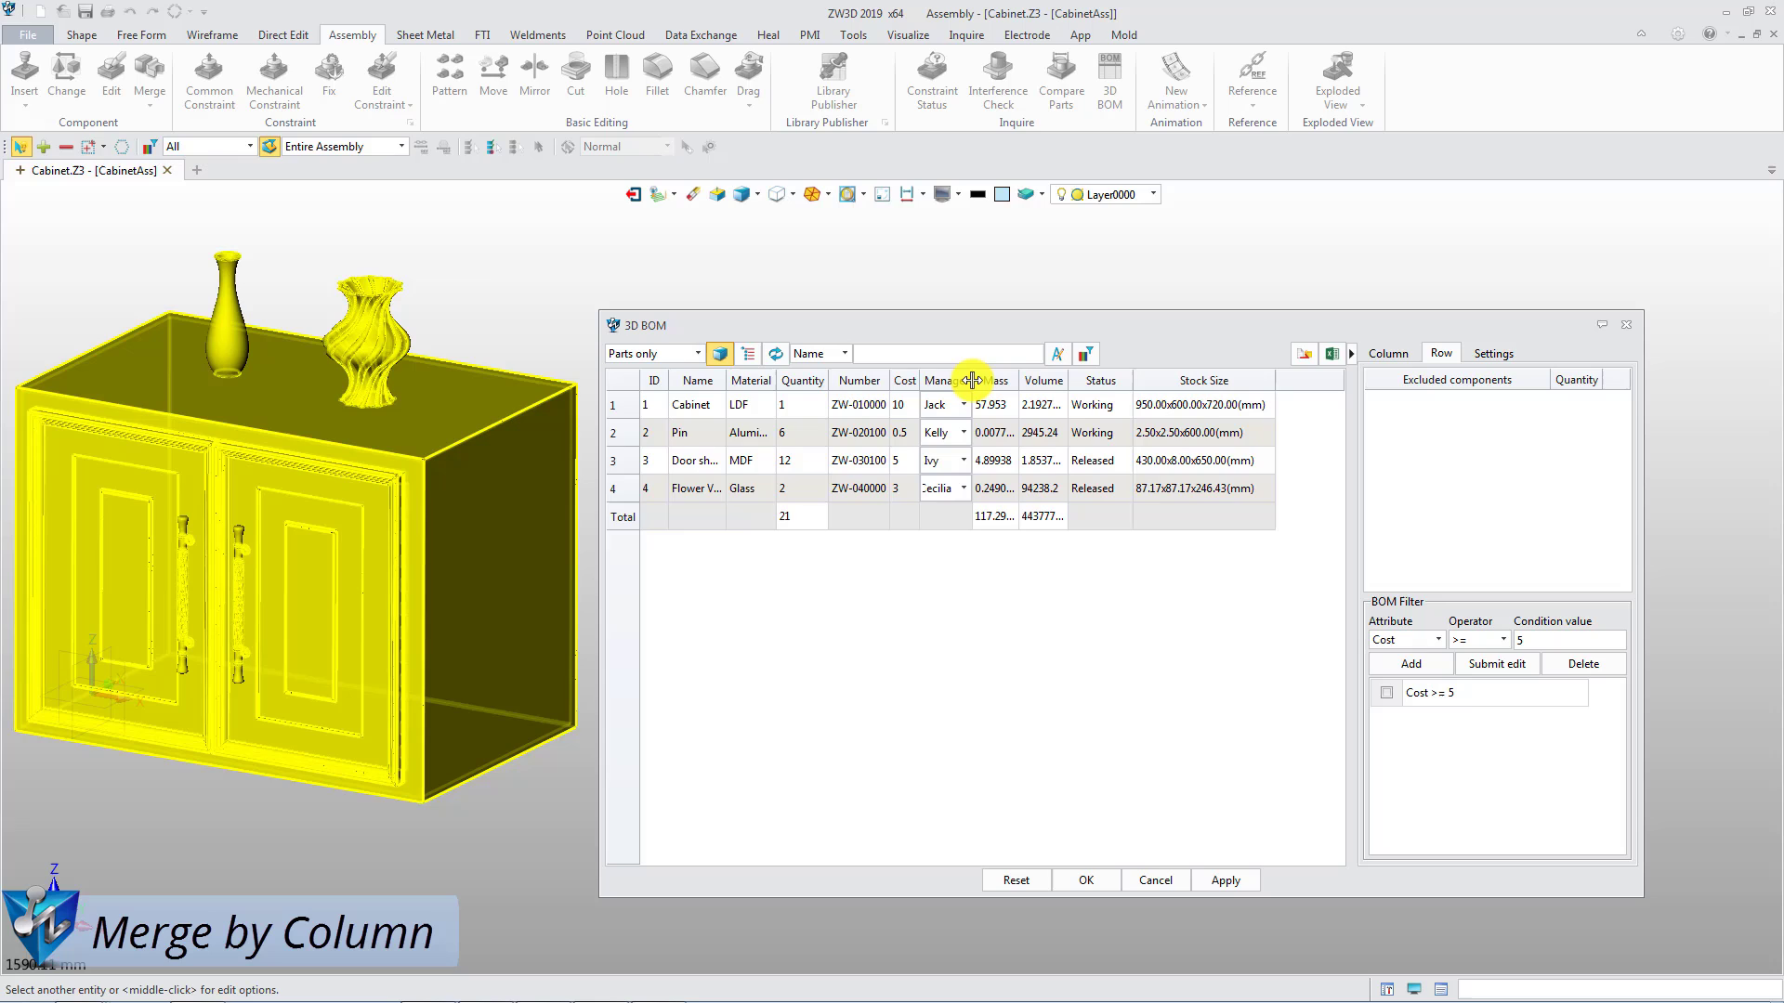
{"action": "left_click_drag", "start_coordinate": [973, 380], "coordinate": [985, 380]}
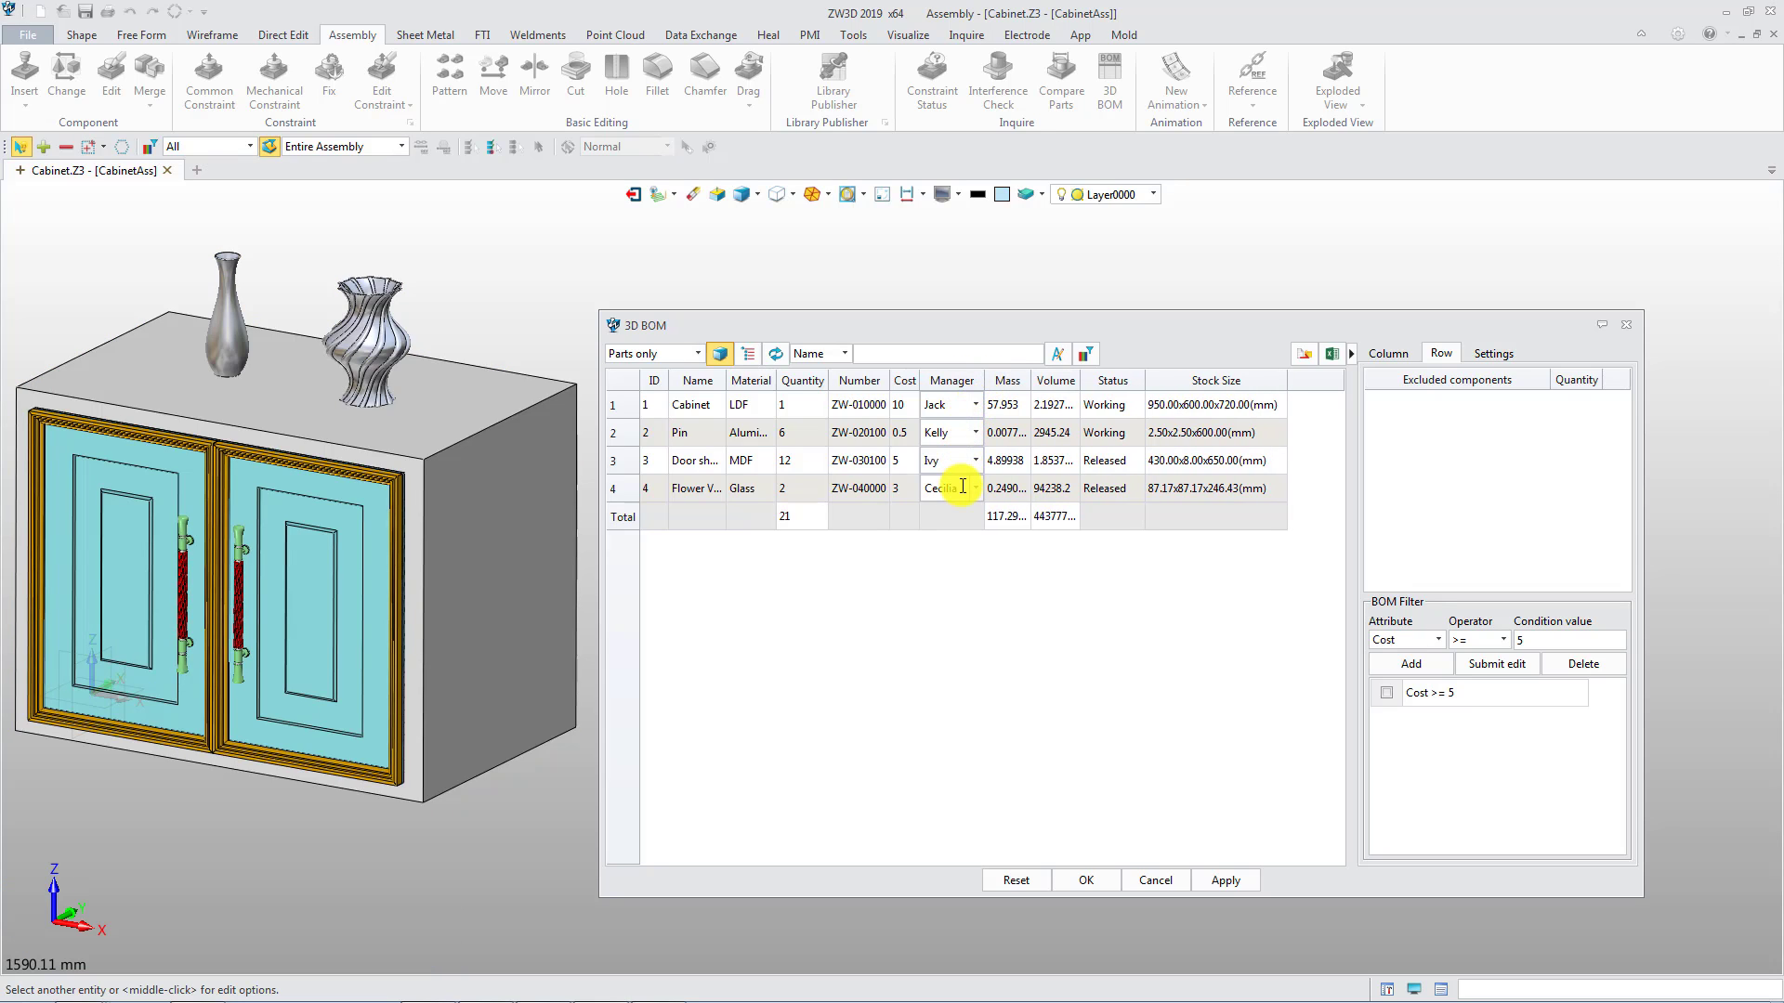
Step: Sort the BOM rows by Cost in ascending order
{"action": "right_click", "coordinate": [917, 383]}
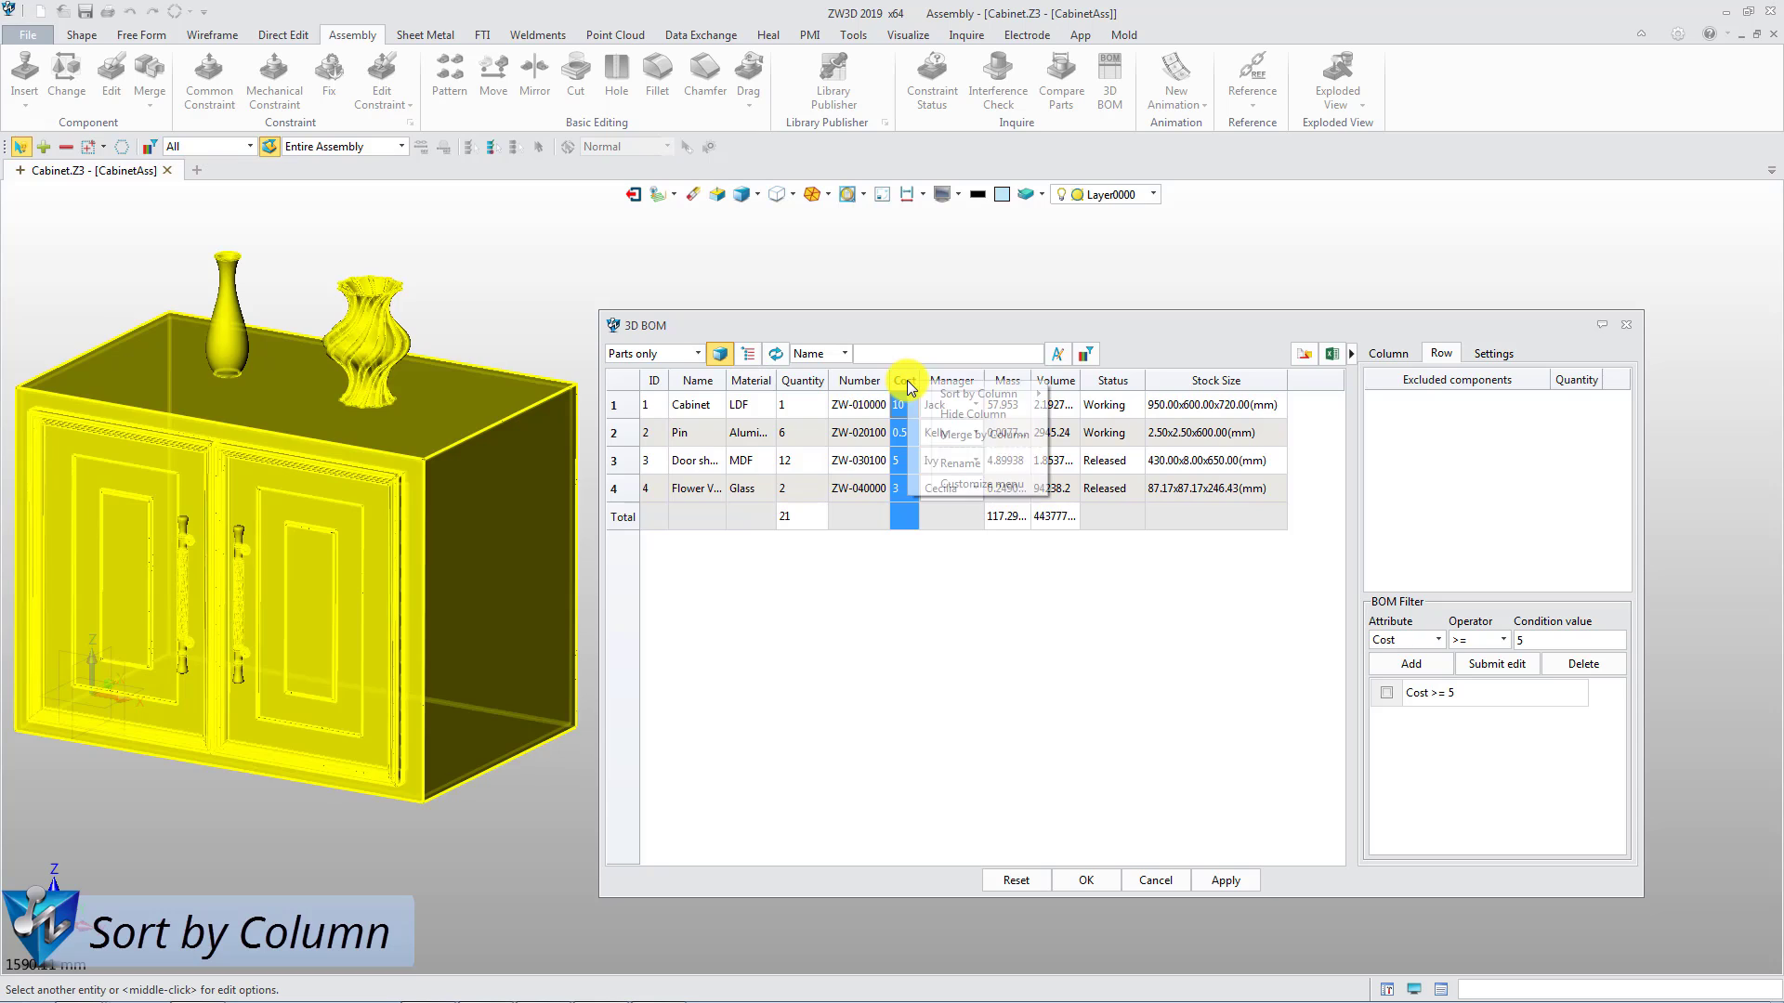
{"action": "mouse_move", "coordinate": [966, 394]}
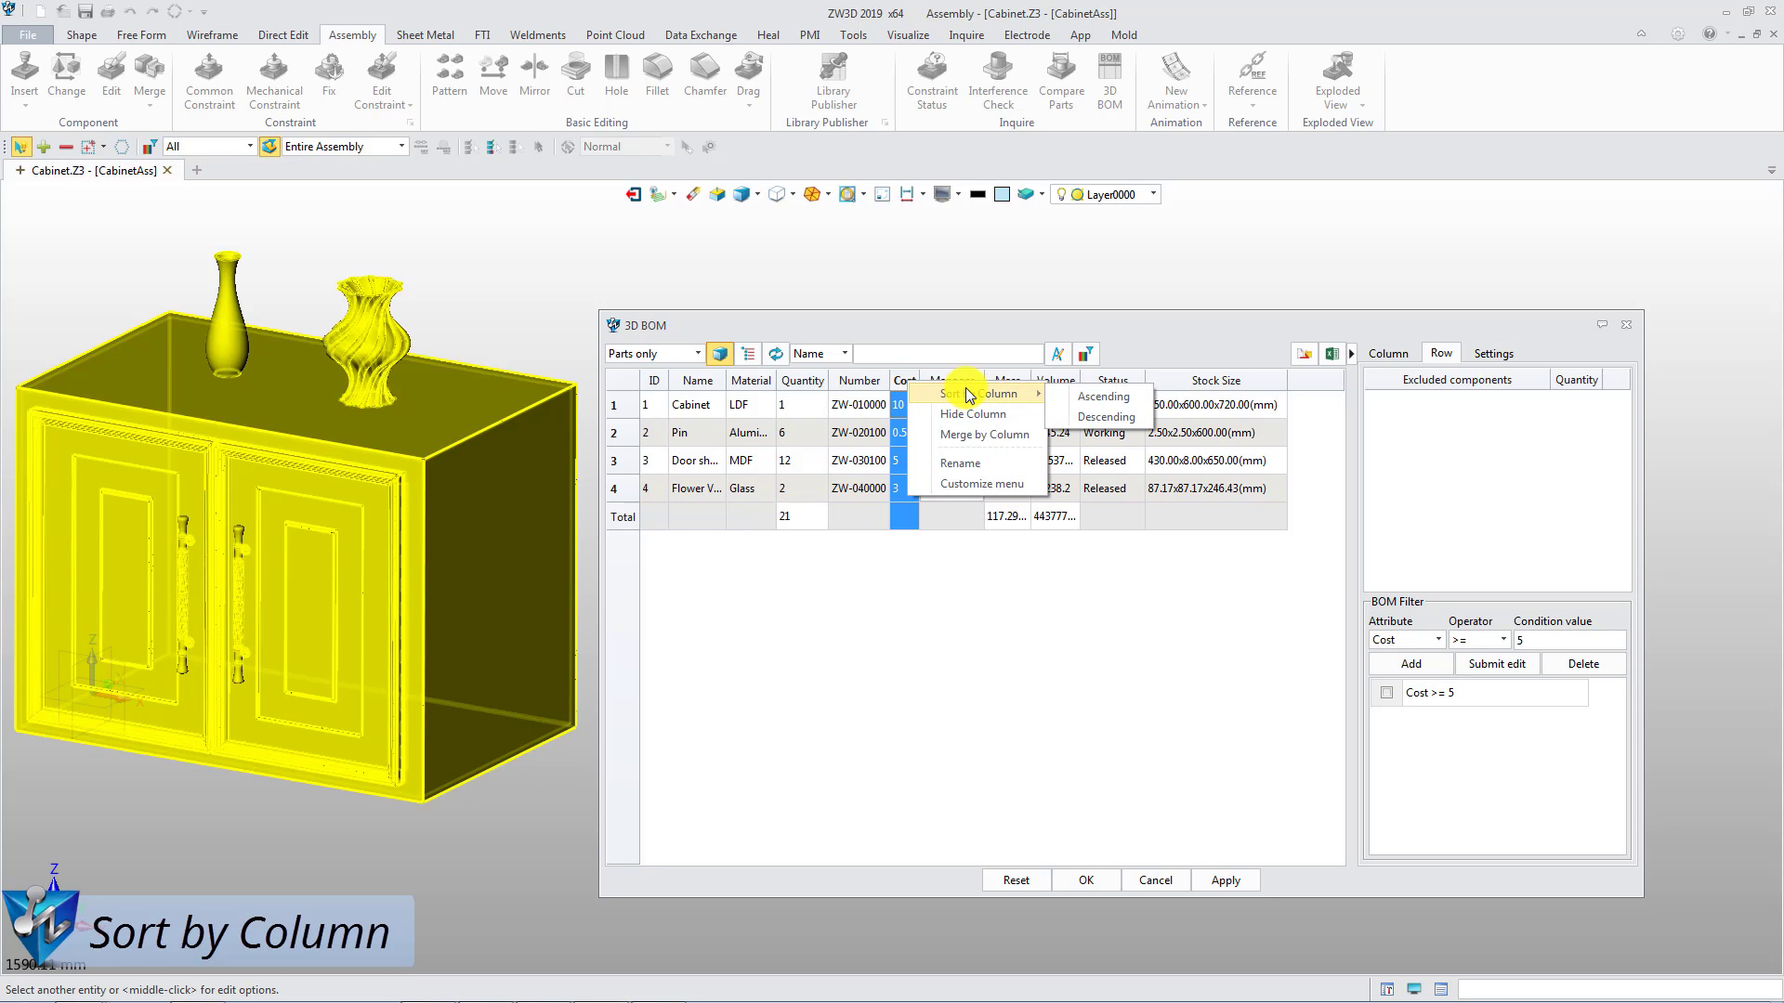
{"action": "left_click", "coordinate": [1069, 402]}
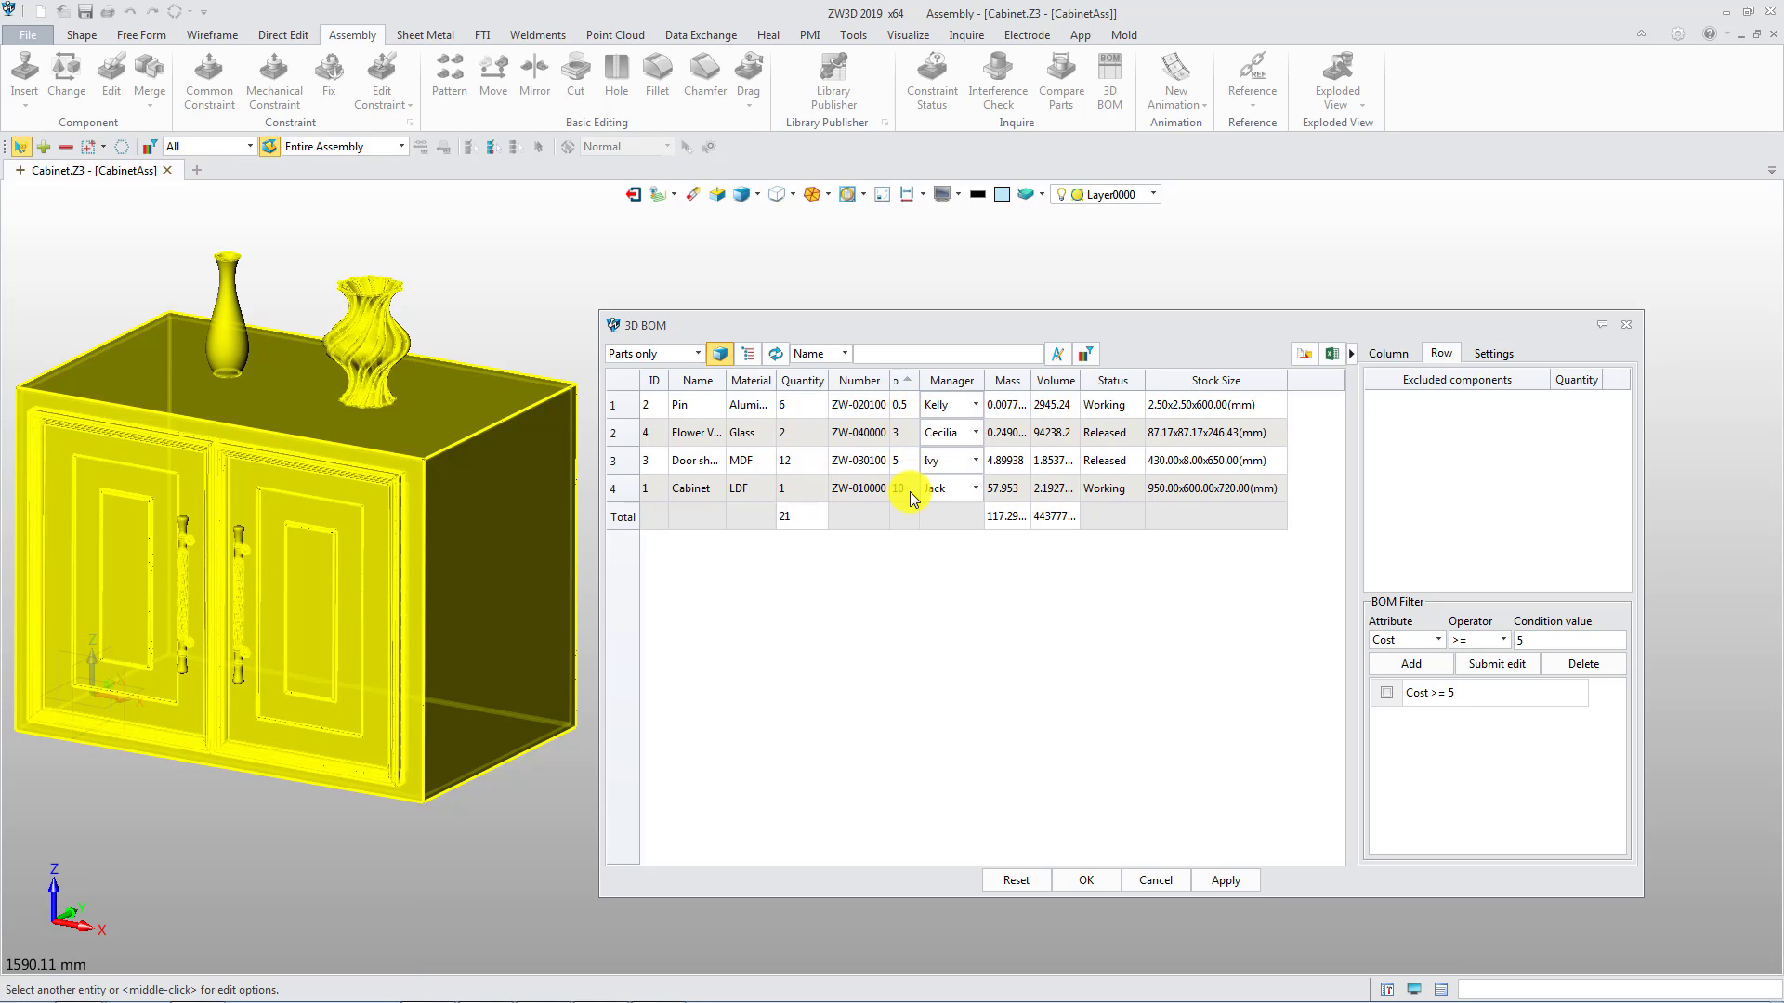
Step: Unmerge the Manager rows and sort the nine parts by ID ascending
{"action": "right_click", "coordinate": [957, 386]}
{"action": "left_click", "coordinate": [952, 433]}
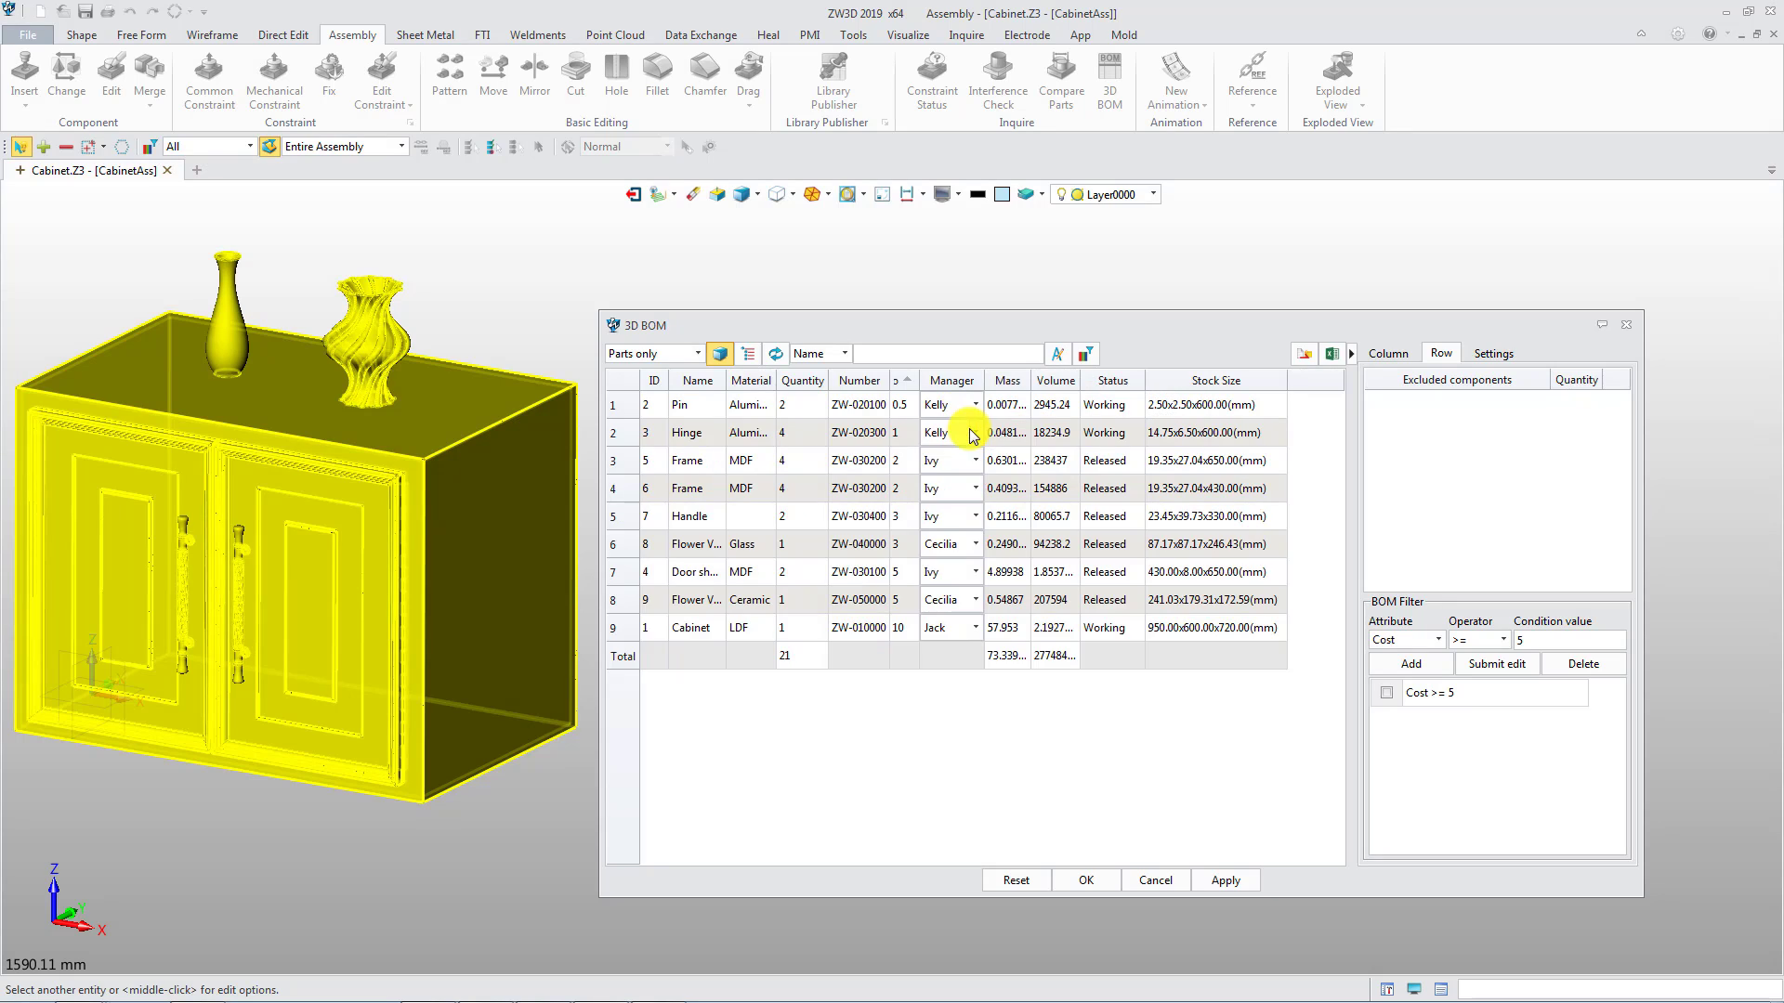
{"action": "right_click", "coordinate": [658, 381]}
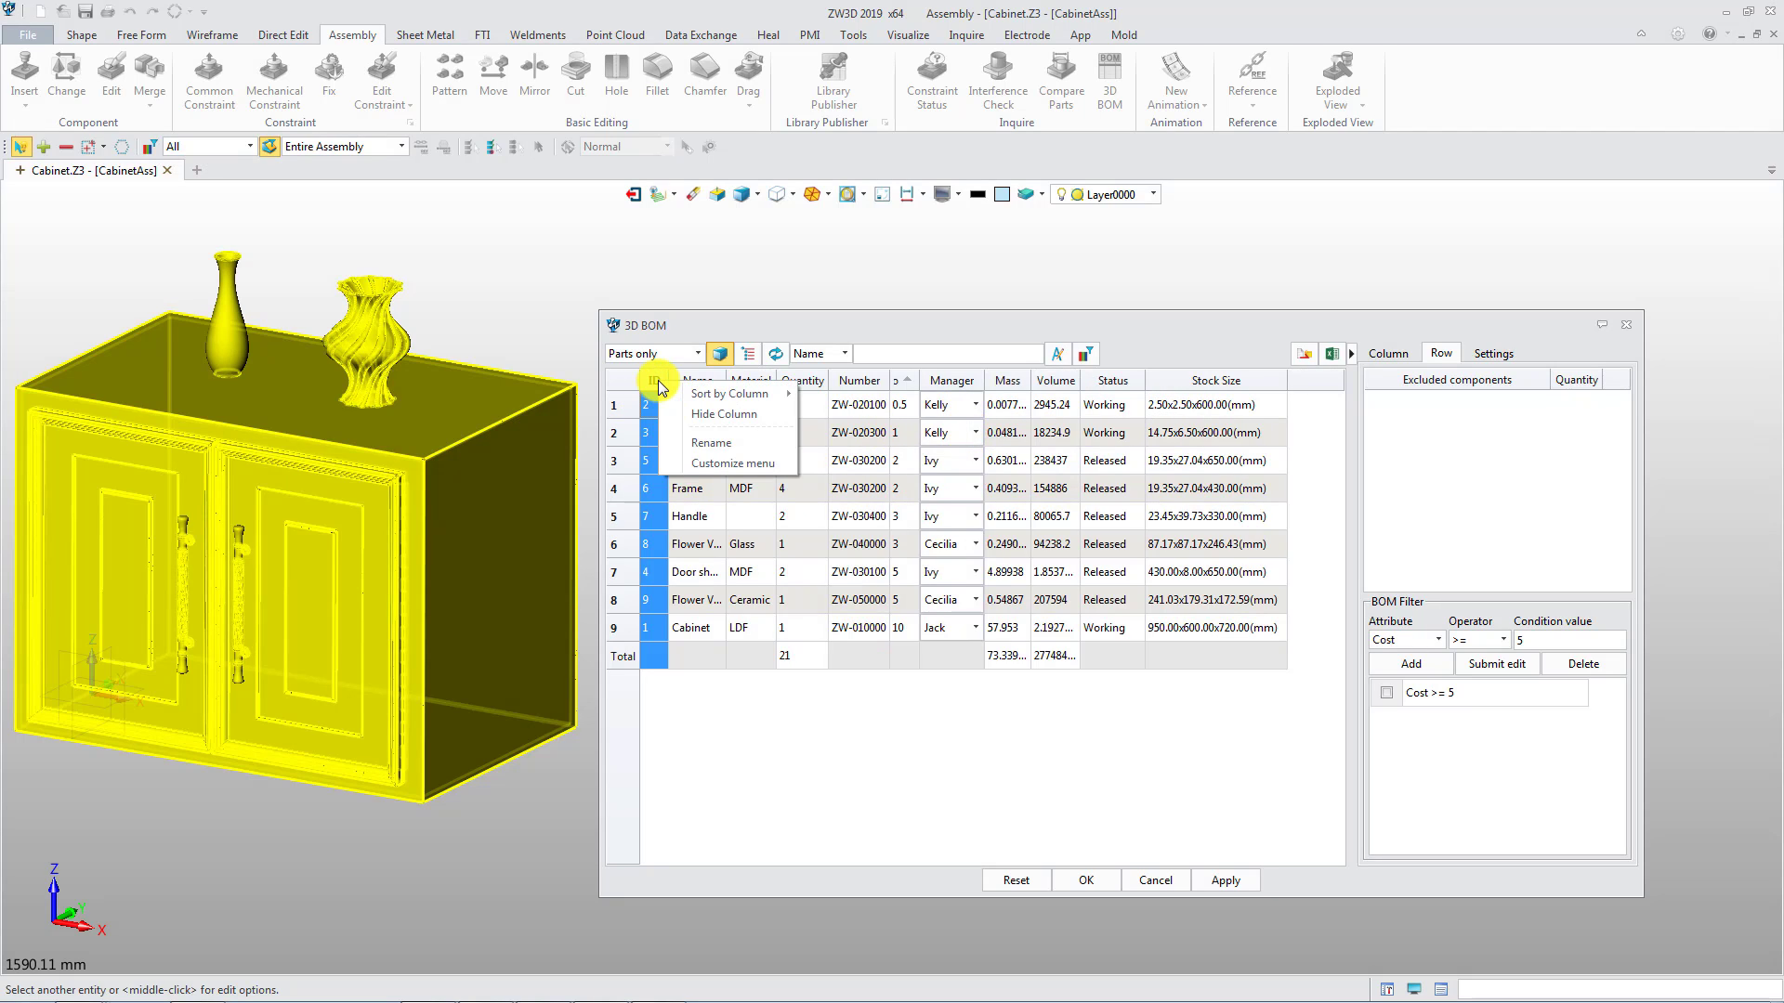
{"action": "mouse_move", "coordinate": [734, 394]}
{"action": "left_click", "coordinate": [851, 399]}
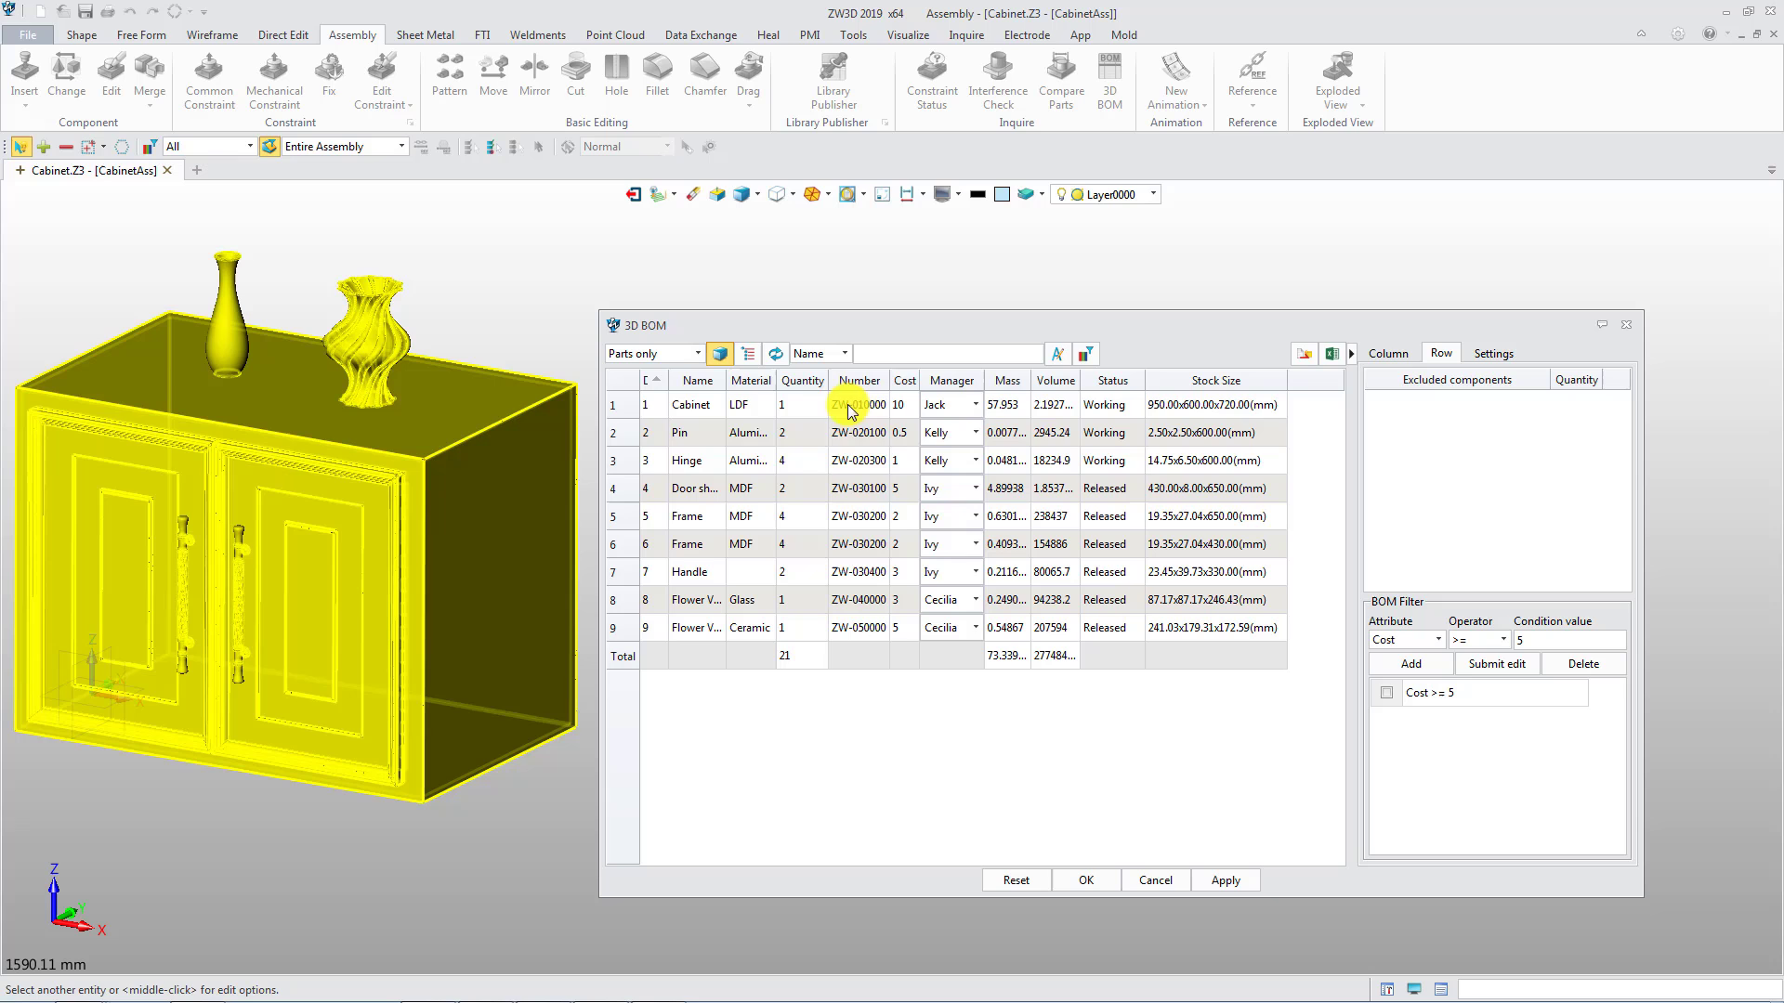
{"action": "left_click", "coordinate": [1058, 708]}
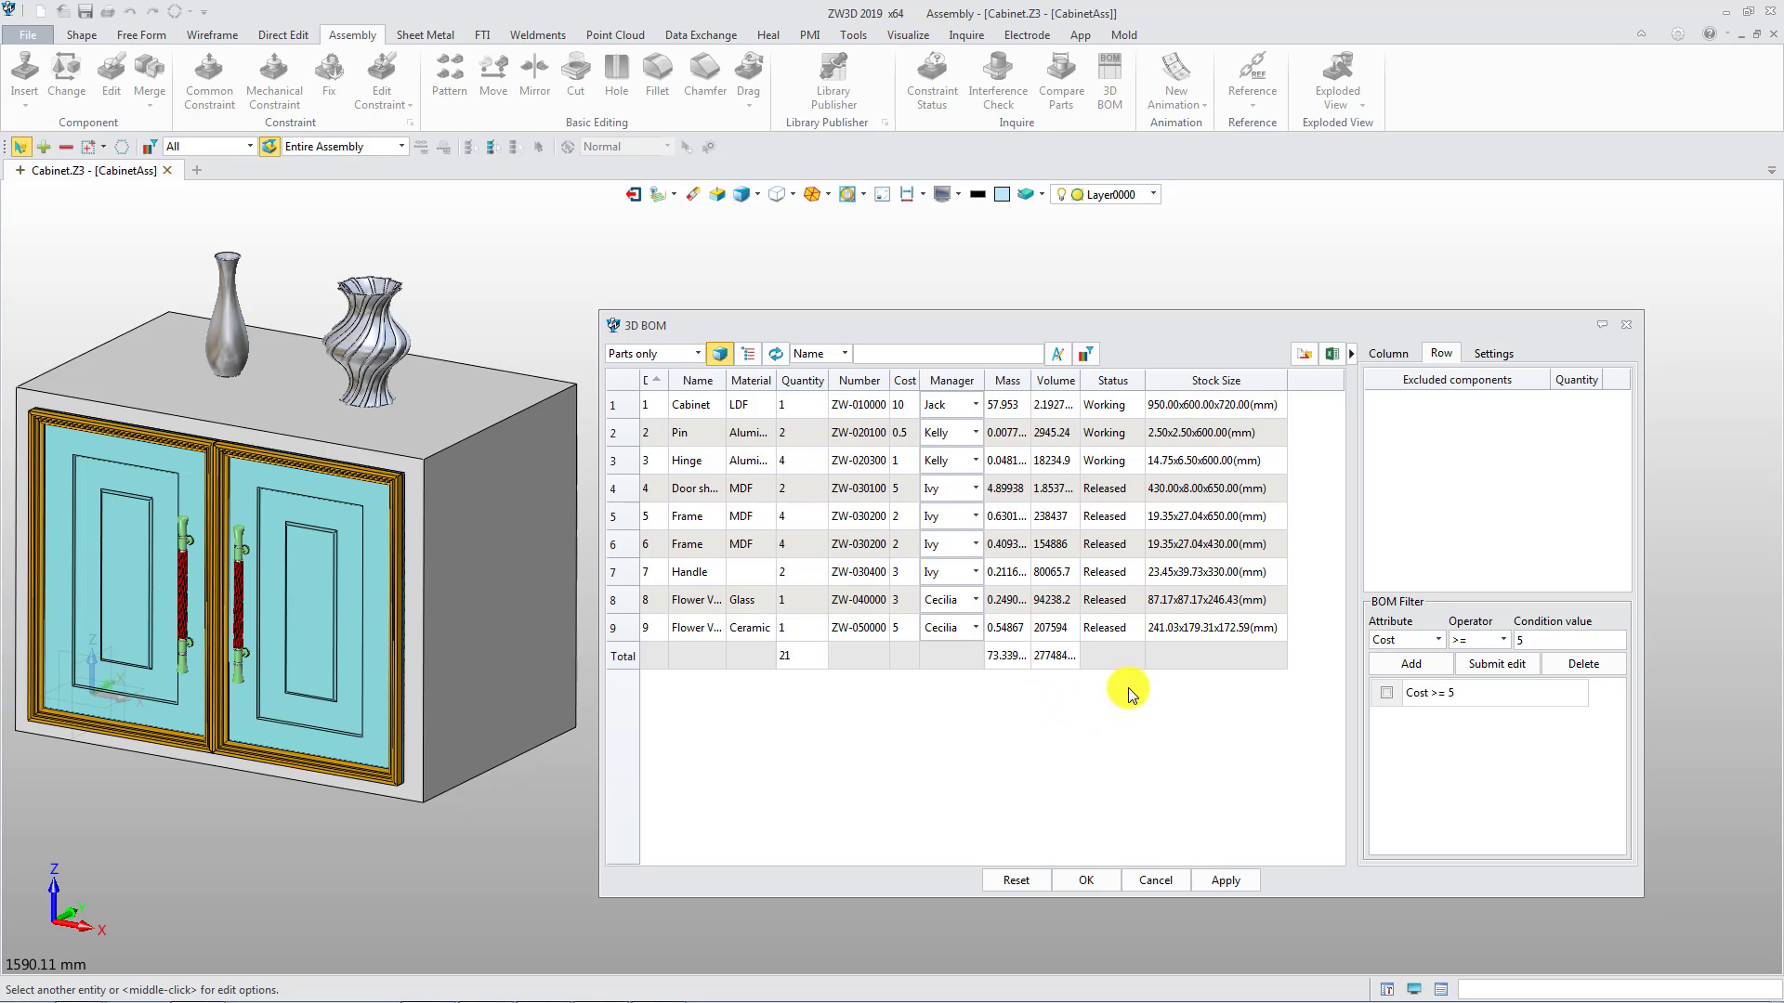
Step: Export the BOM to CabinetAss.xlsx and save its layout as template 'my template'
{"action": "left_click", "coordinate": [1331, 358]}
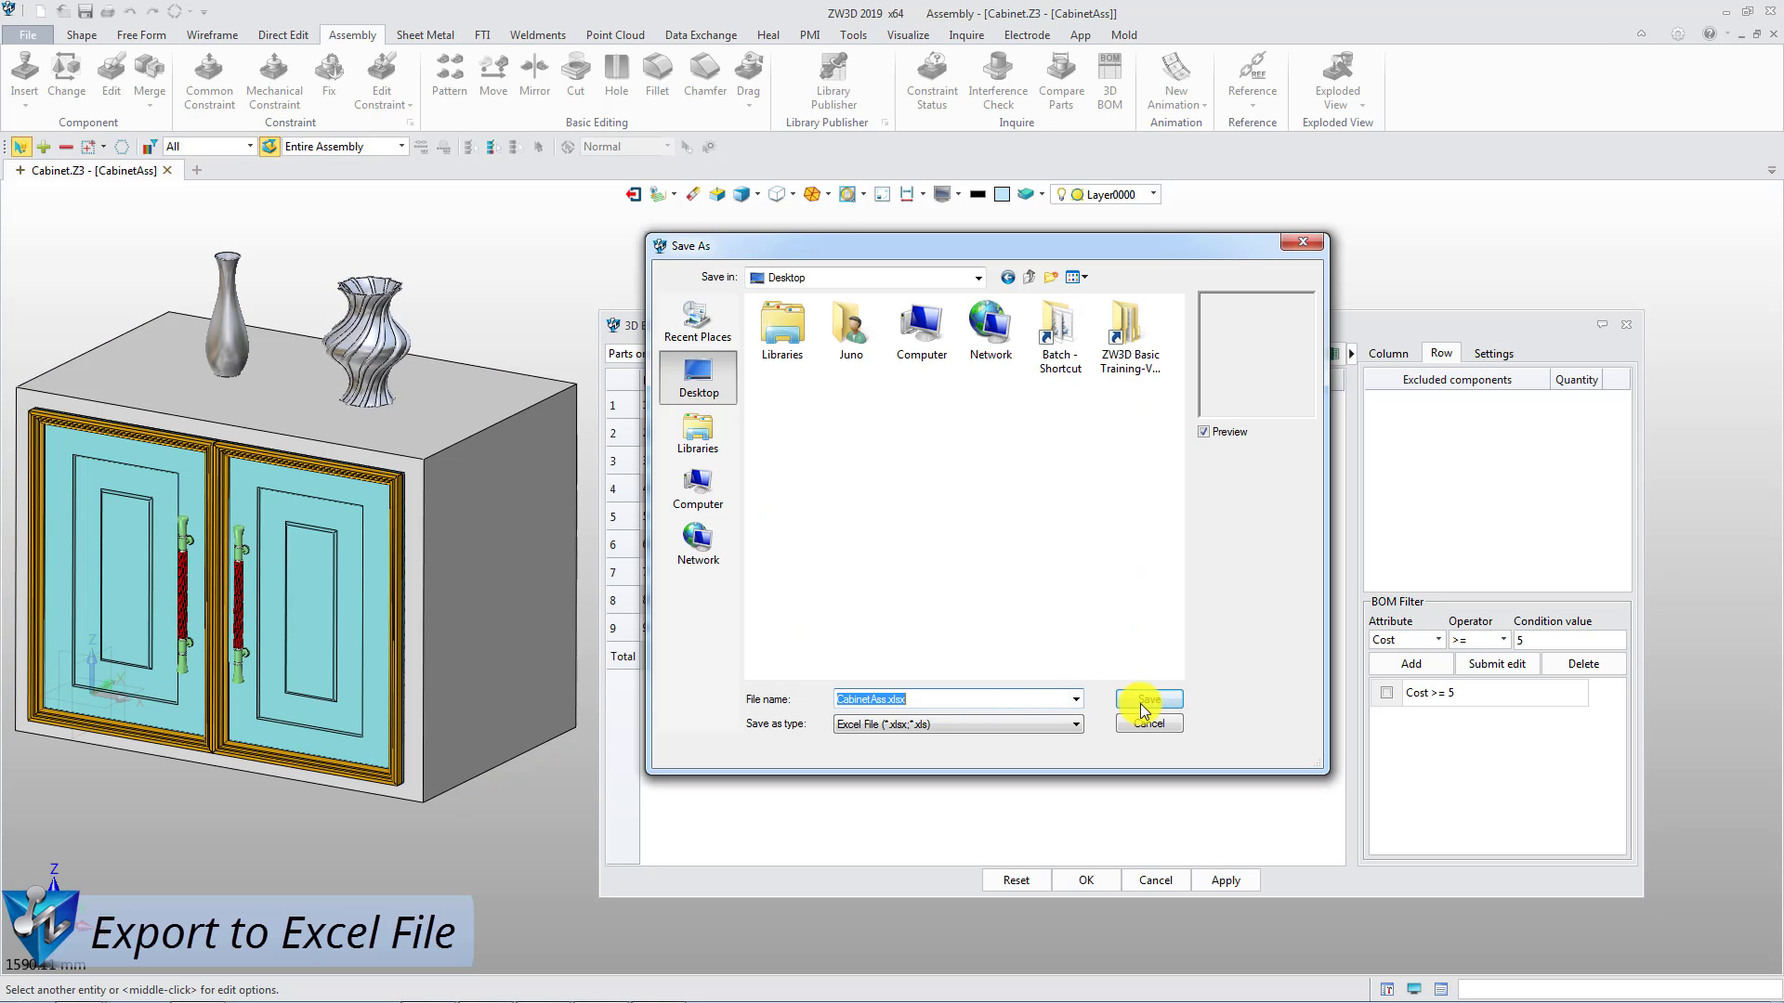
{"action": "left_click", "coordinate": [1147, 704]}
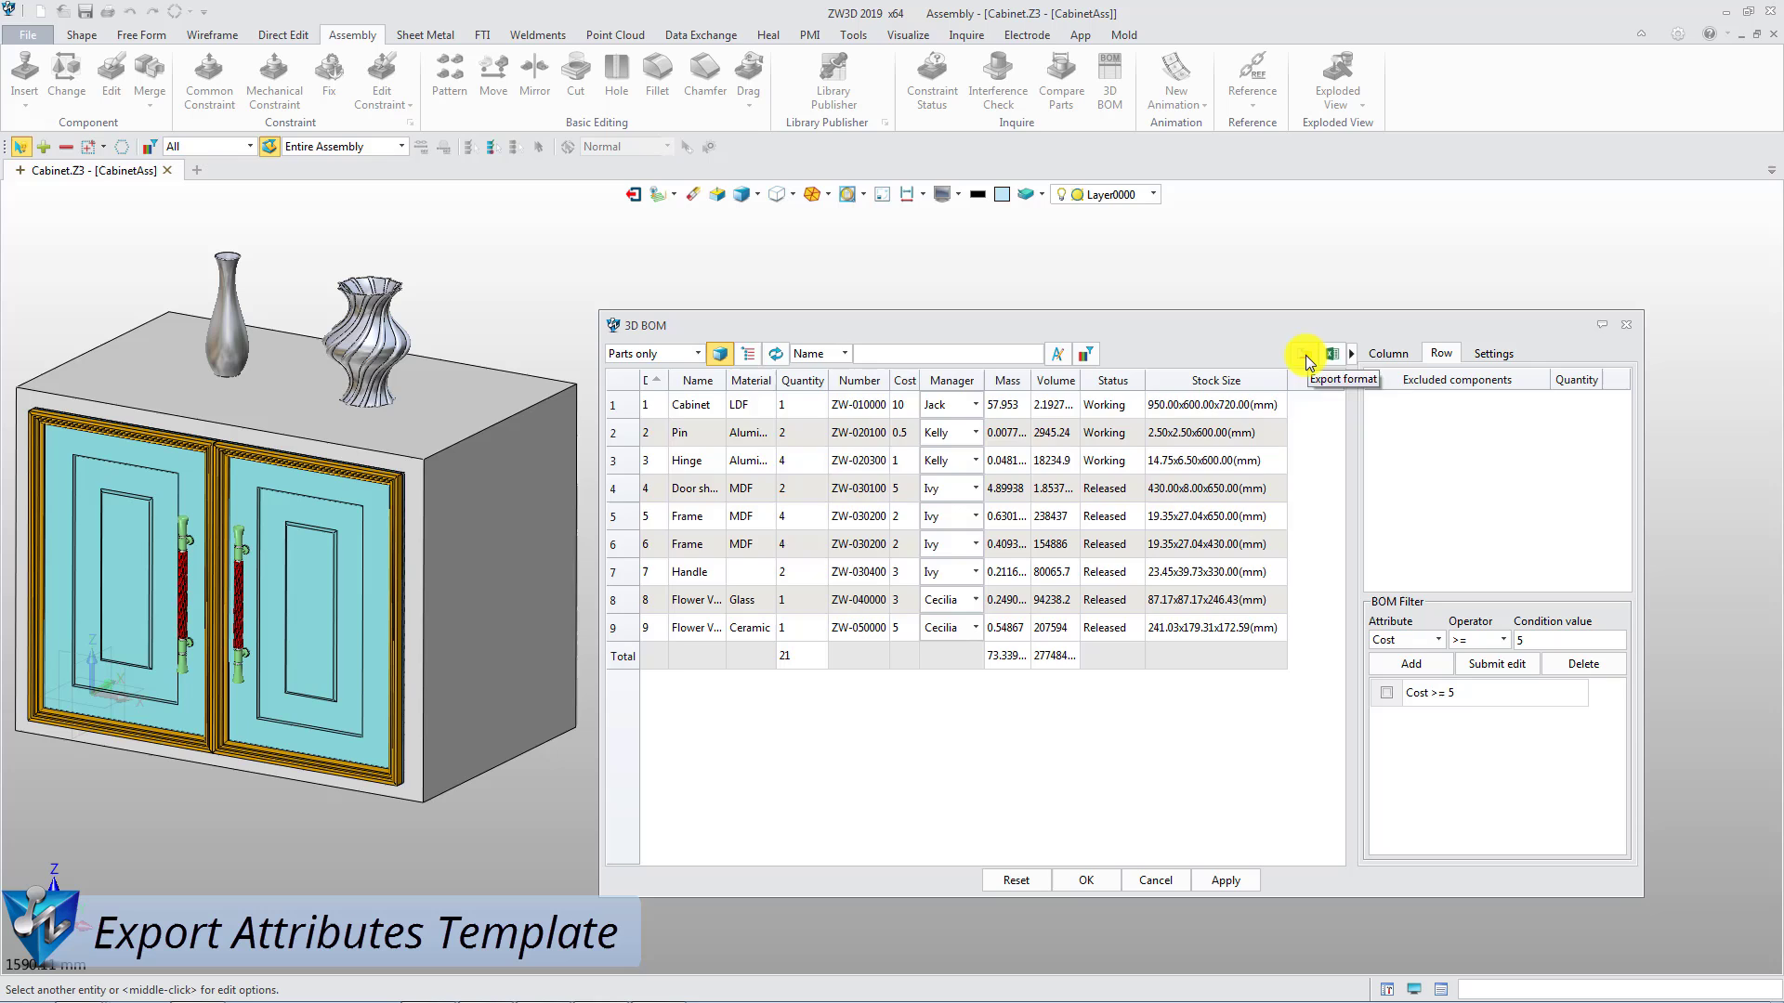
{"action": "left_click", "coordinate": [1307, 354]}
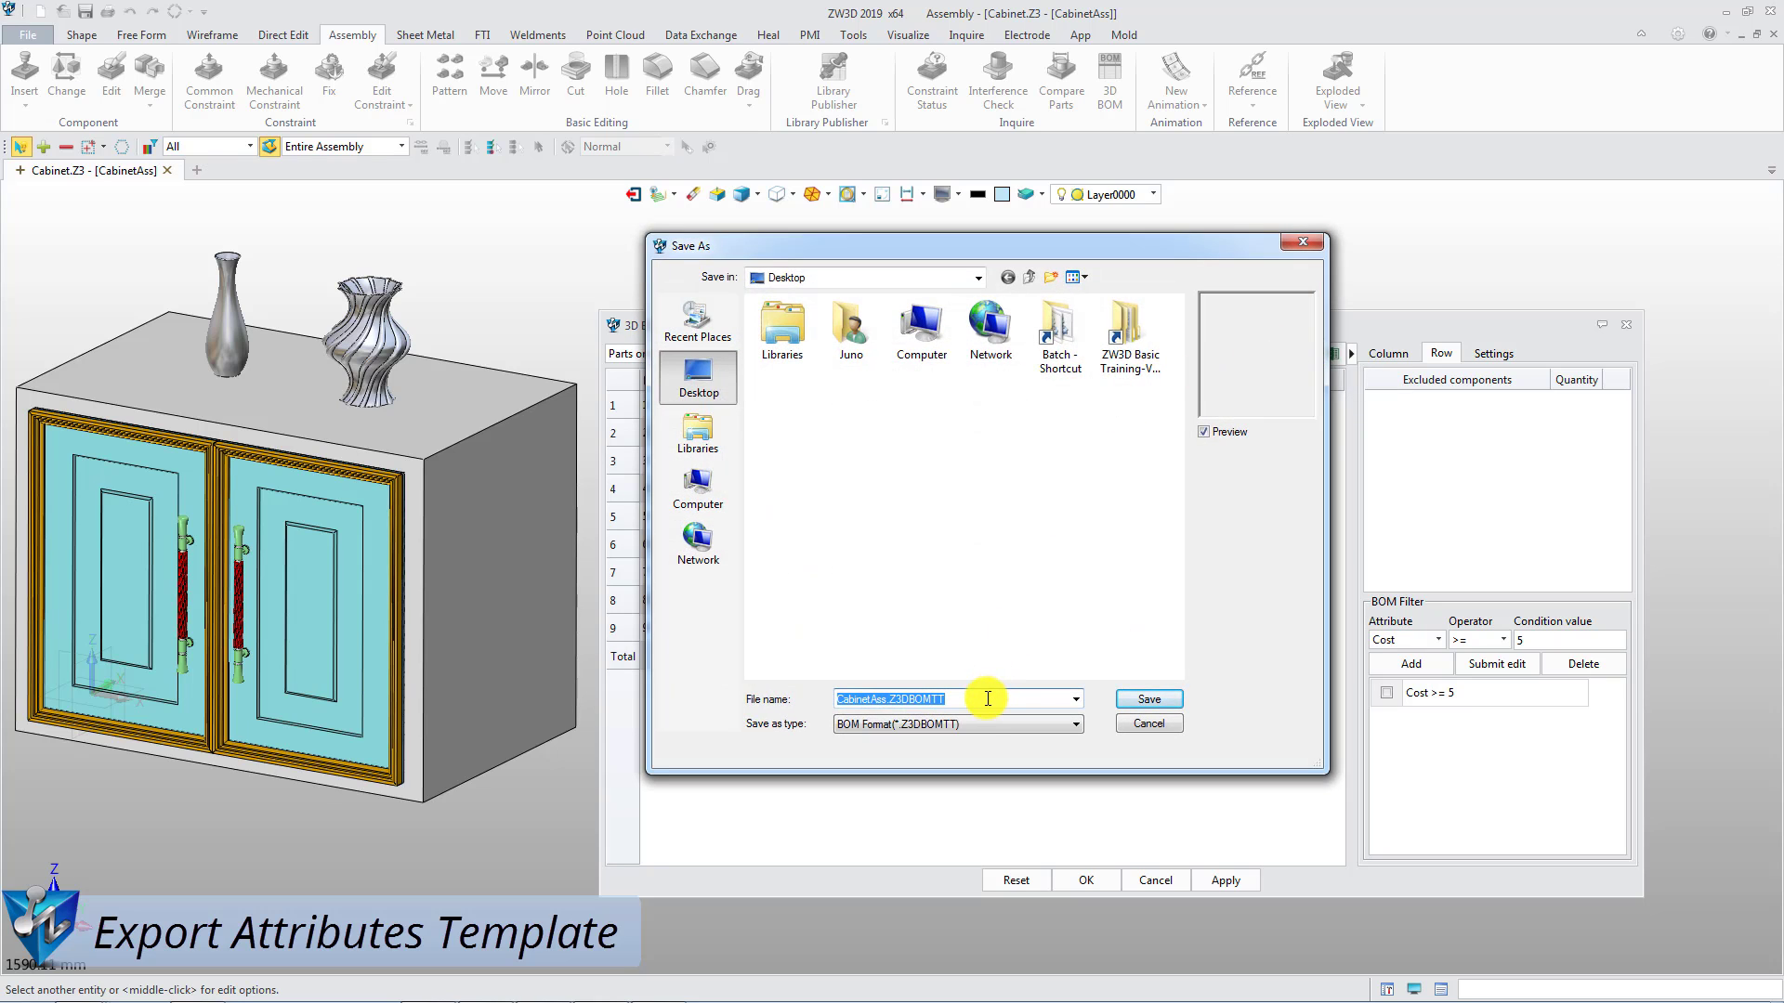
{"action": "type", "text": "my template"}
{"action": "key", "text": "Return"}
Step: Set my template.Z3DBOMTT as the default BOM template in the BOM settings
{"action": "left_click", "coordinate": [1496, 357]}
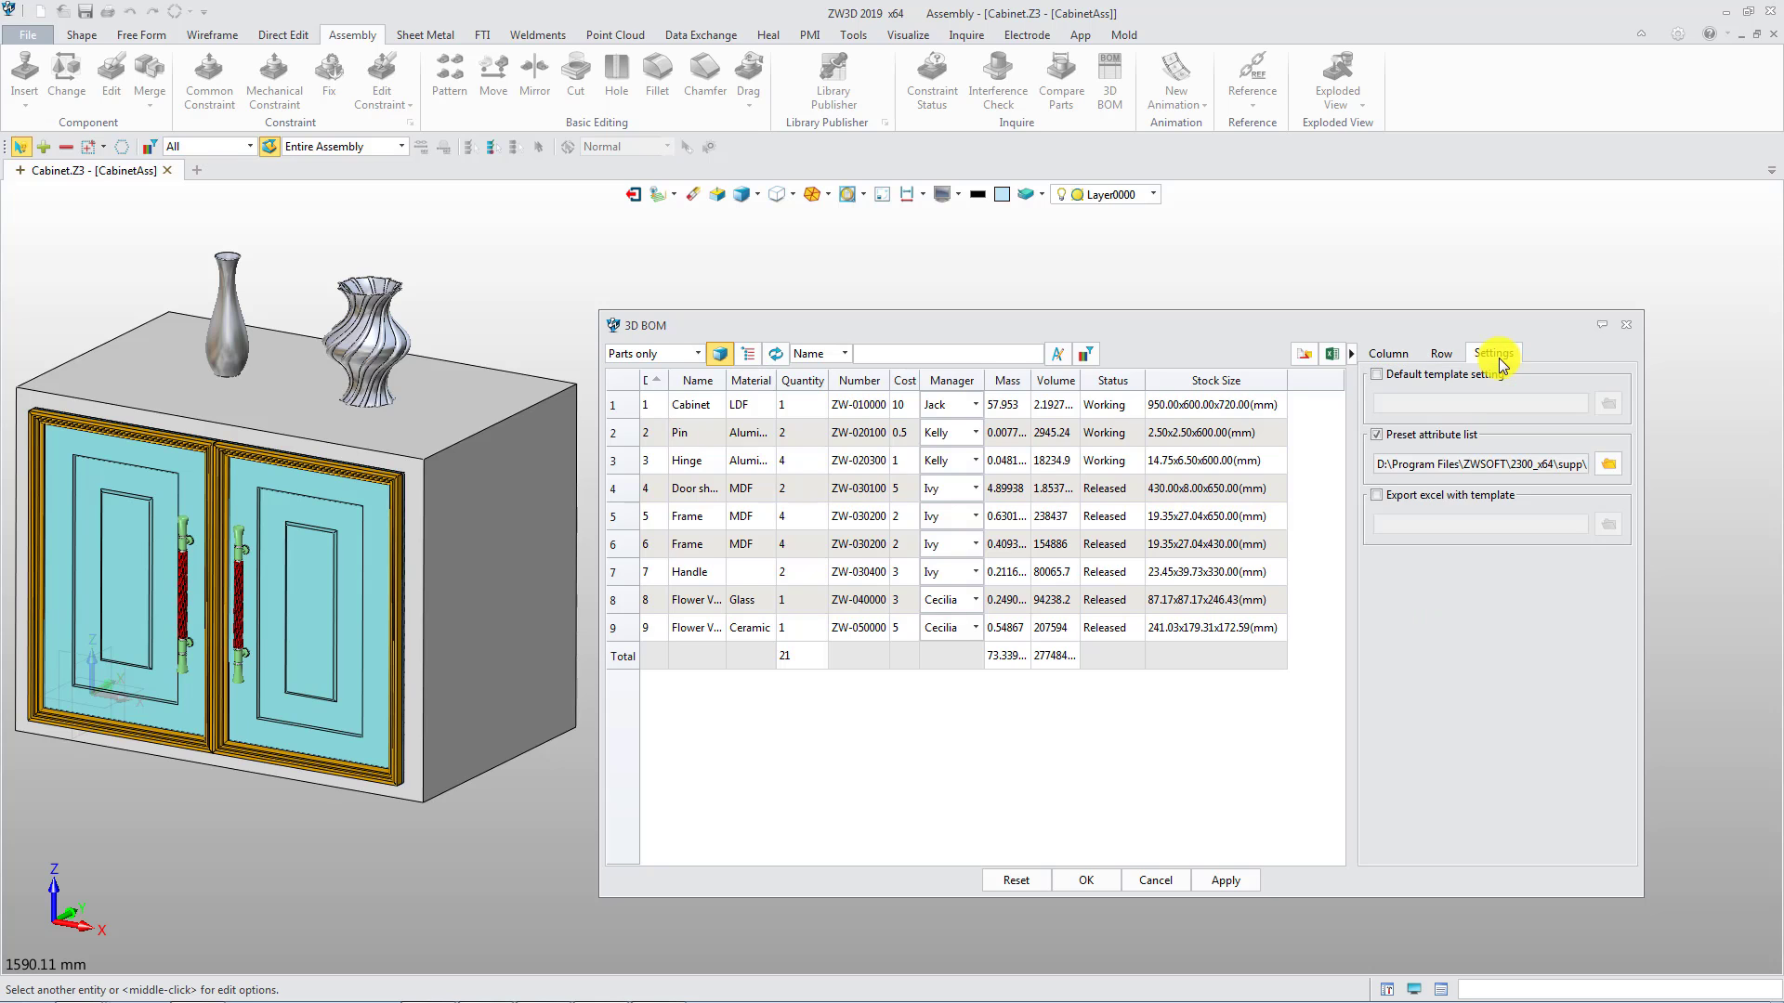
{"action": "left_click", "coordinate": [1491, 375]}
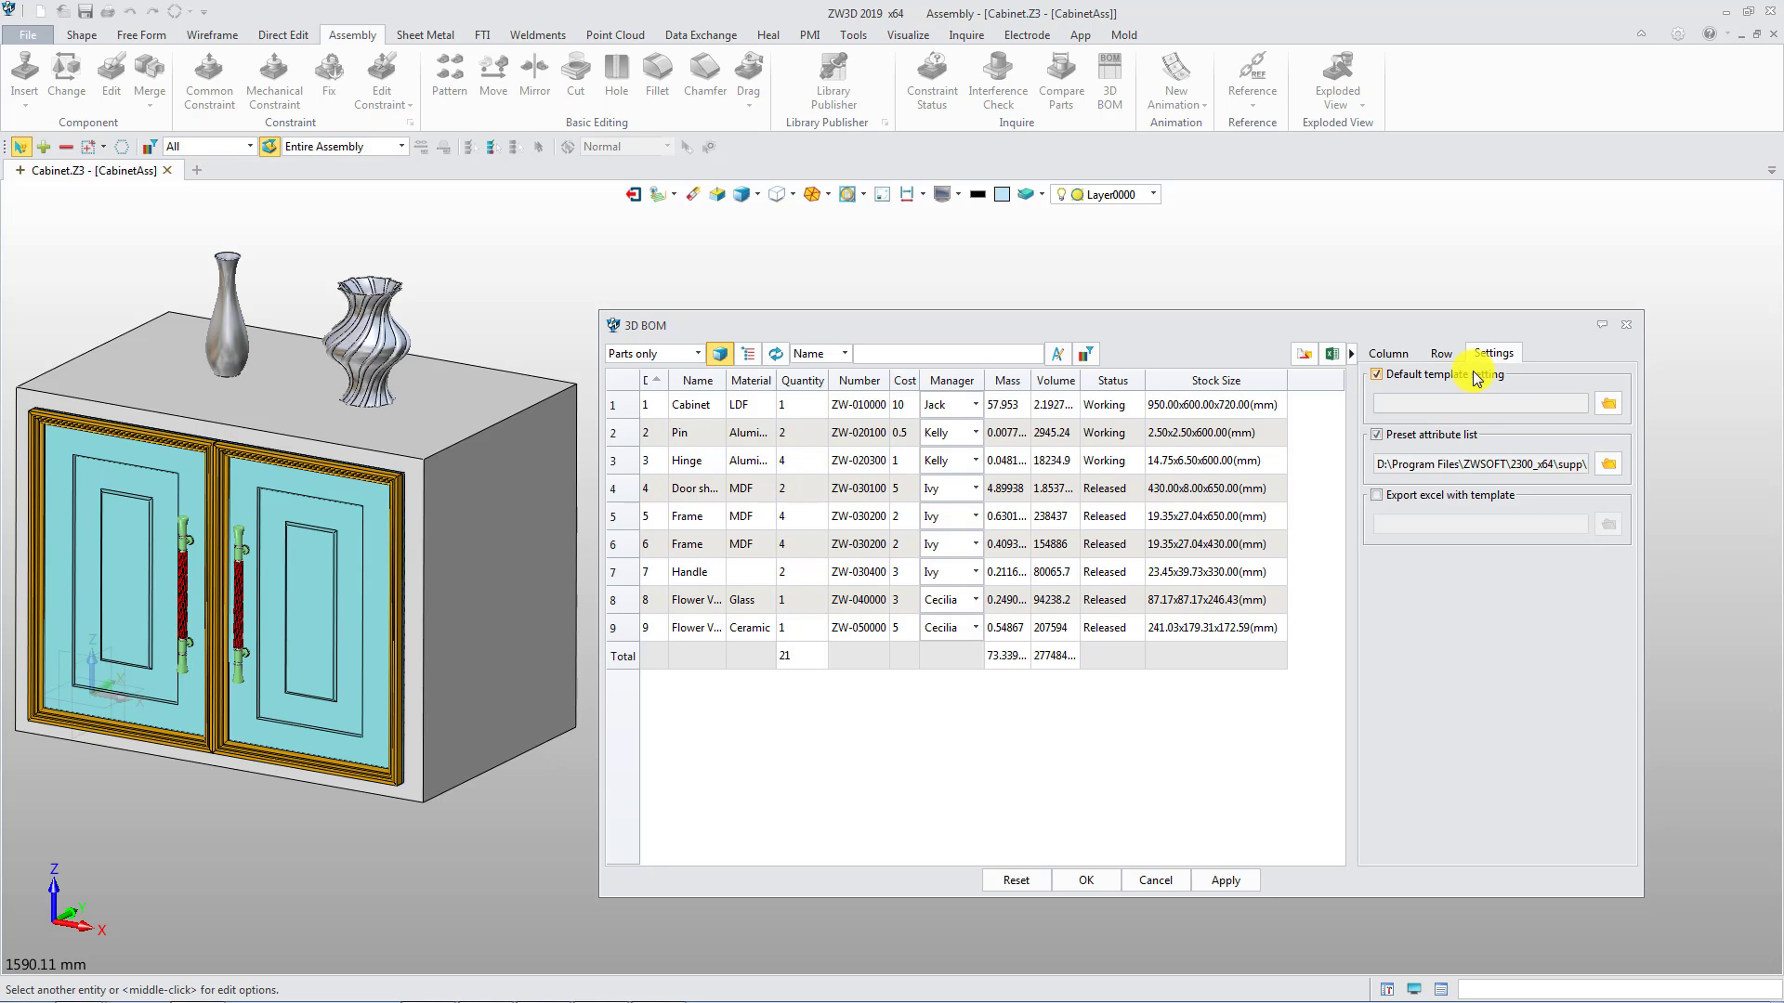
{"action": "left_click", "coordinate": [1609, 403]}
{"action": "double_click", "coordinate": [1132, 343]}
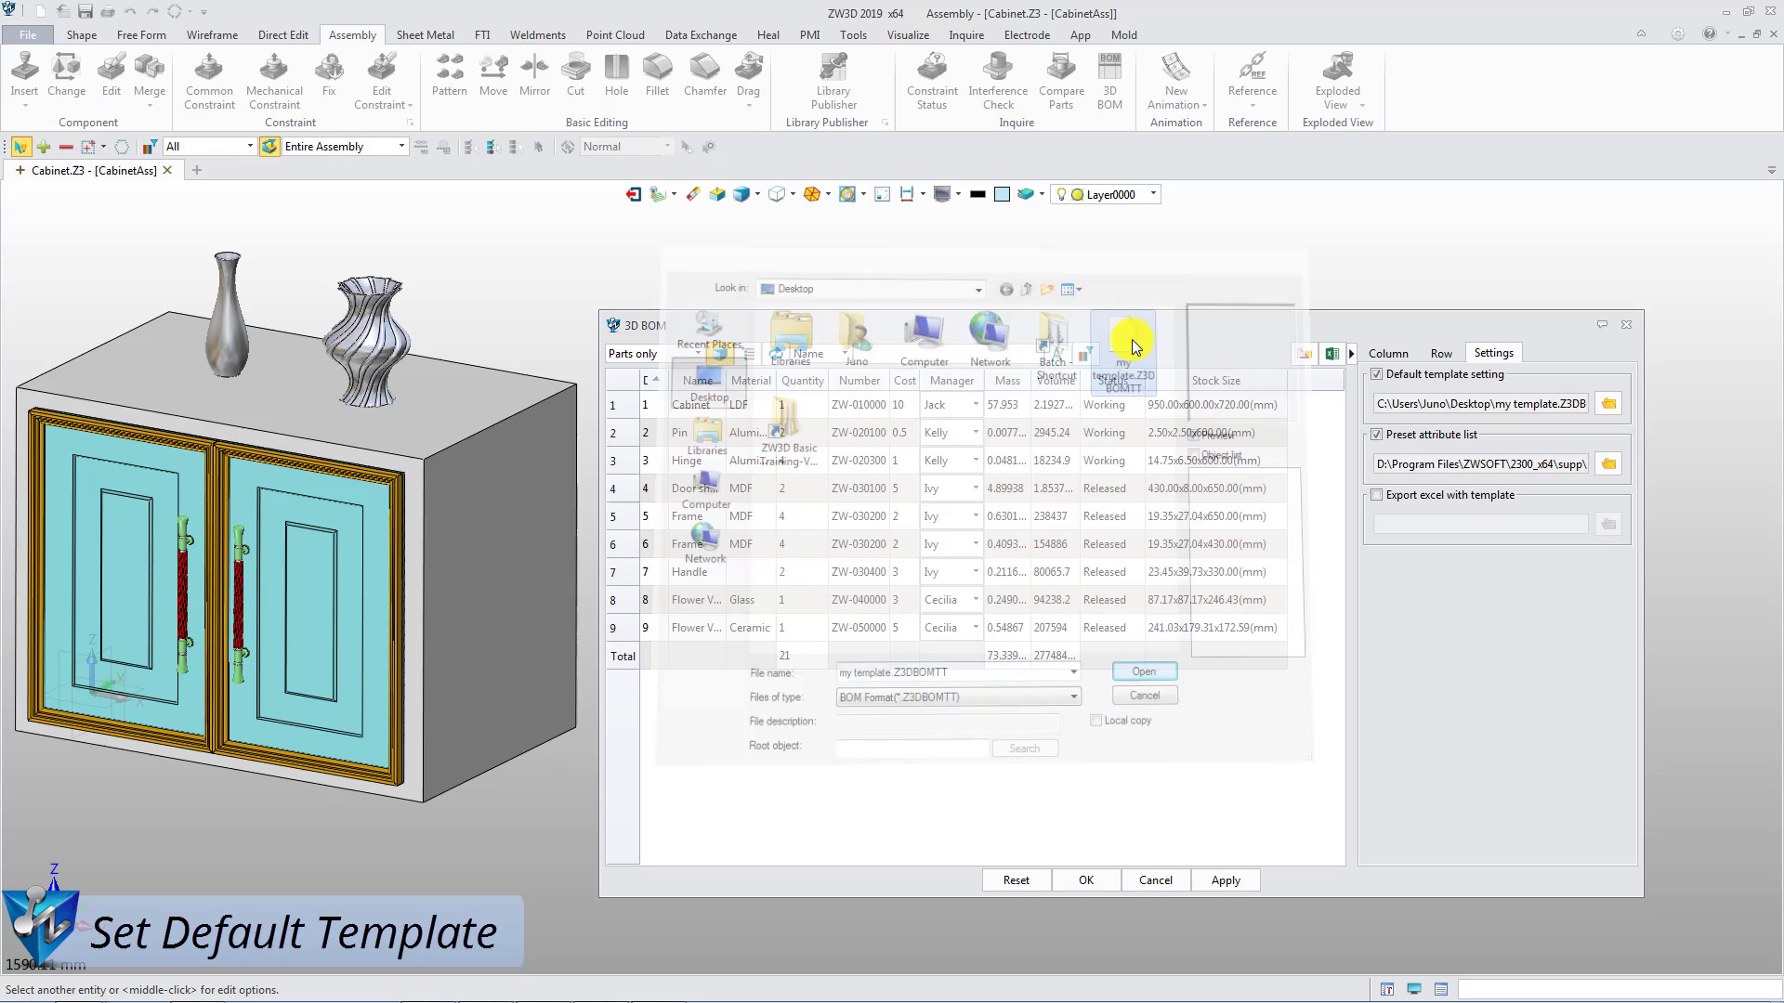
{"action": "left_click", "coordinate": [1089, 881]}
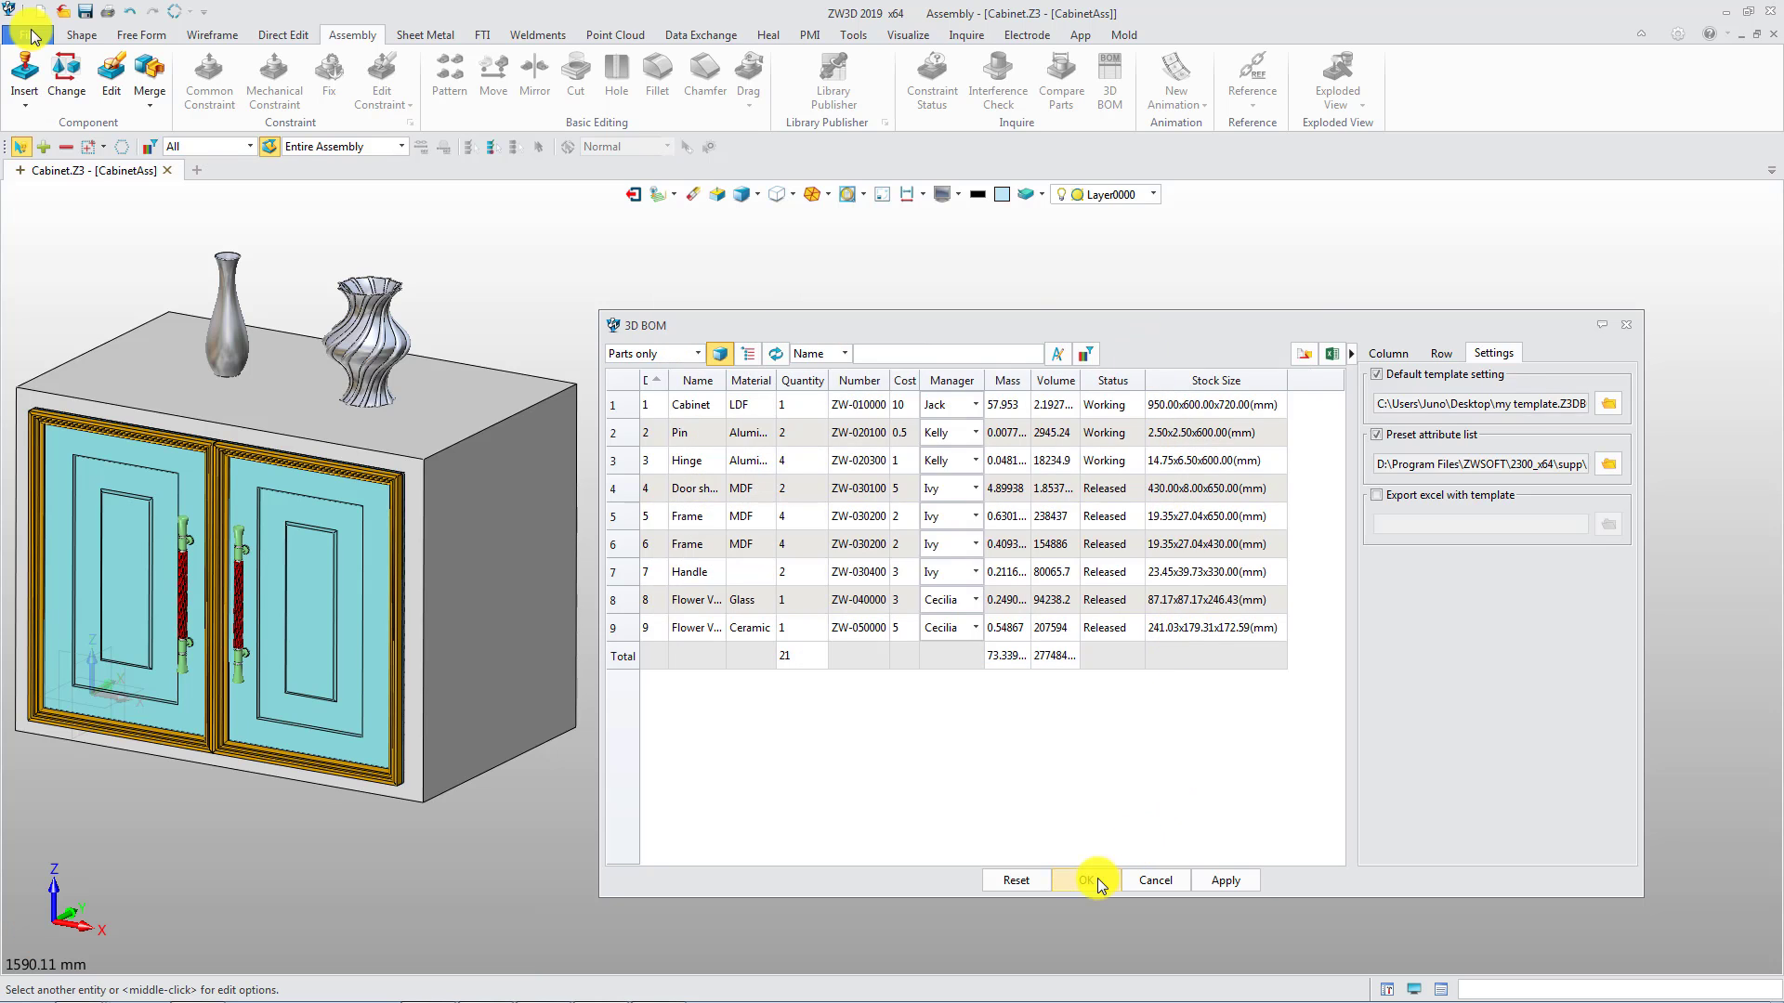
Step: Open Jaw Assembly Case.Z3 from recent files and generate its 3D BOM
{"action": "left_click", "coordinate": [33, 35]}
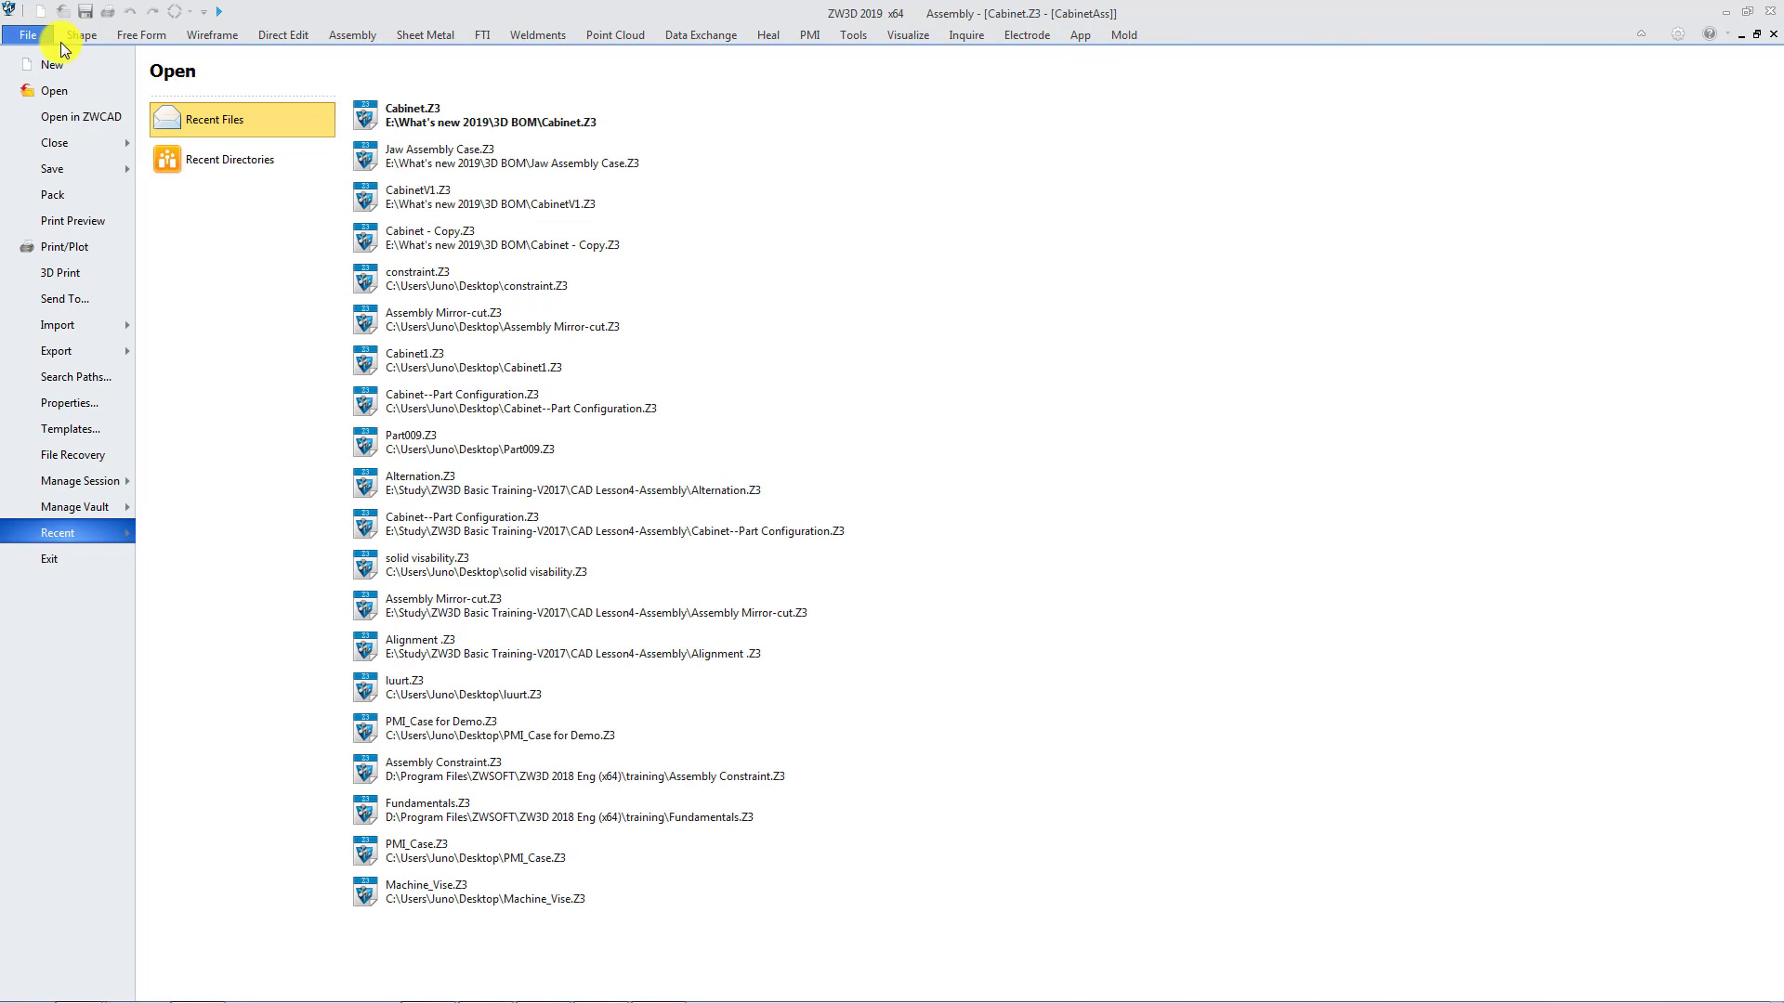
{"action": "left_click", "coordinate": [469, 158]}
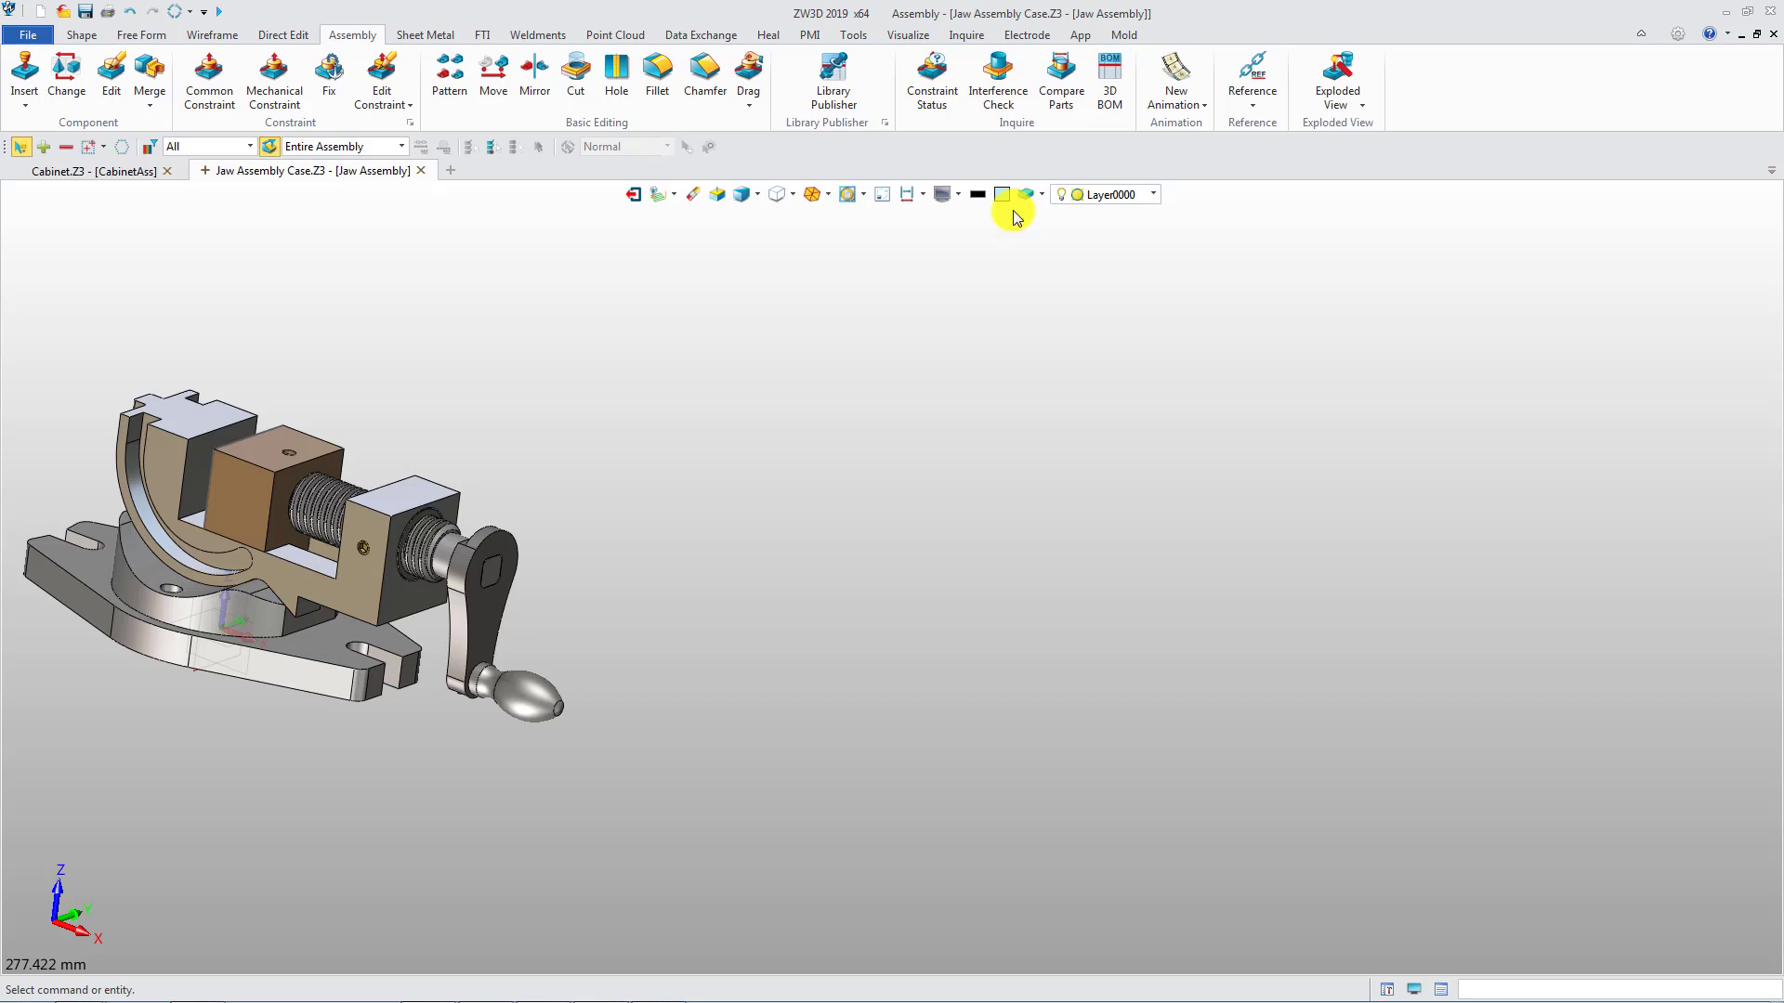
{"action": "left_click", "coordinate": [1107, 72]}
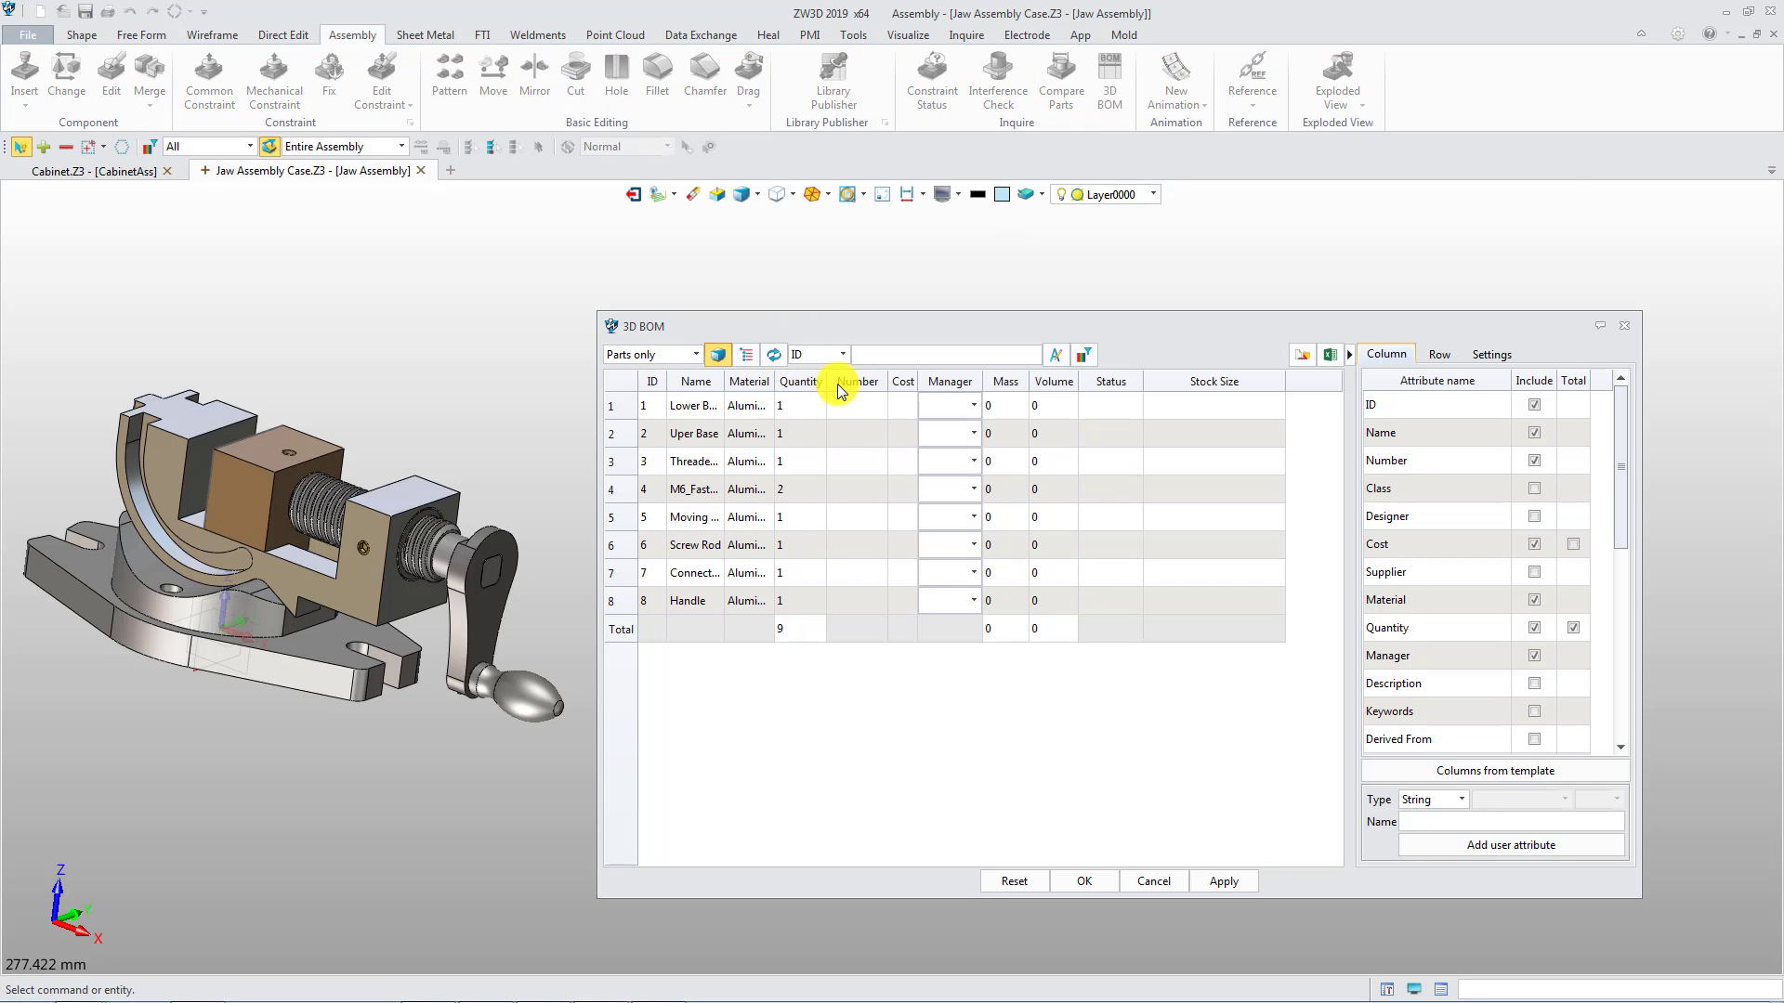